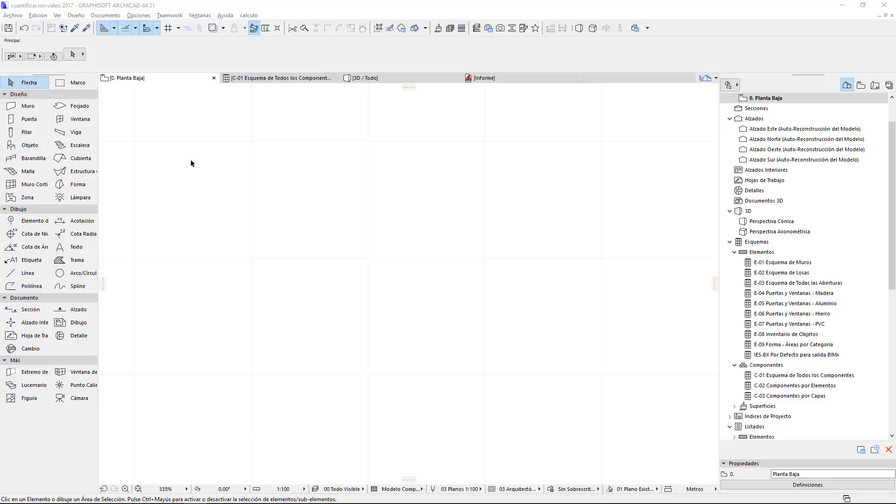
mouse_move(490, 77)
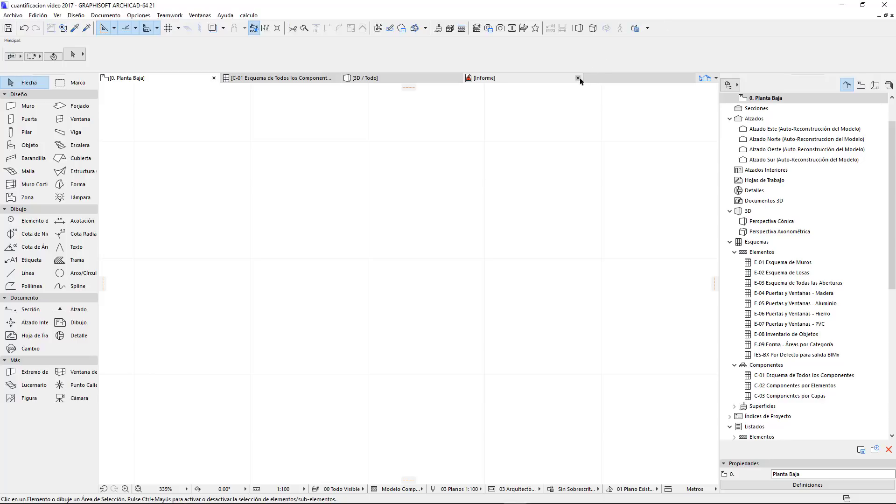
Close the Informe report tab, leaving the Planta Baja, C-01 and 3D tabs open
click(579, 78)
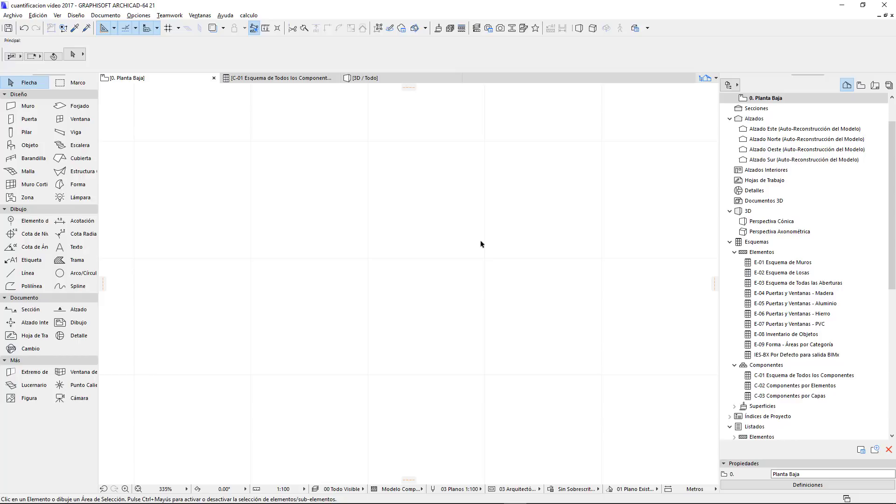
Draw a 3 m horizontal brick wall on the Planta Baja plan and centre it in view
click(24, 109)
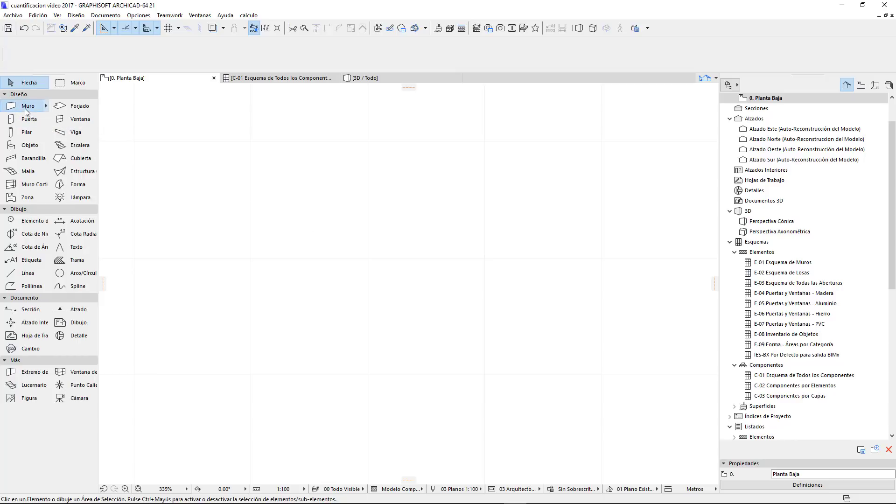
click(283, 283)
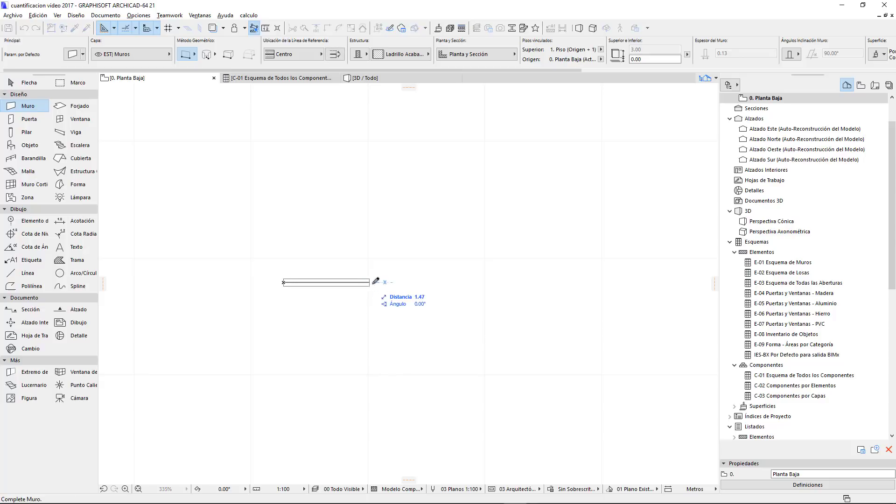
text(3)
key(Return)
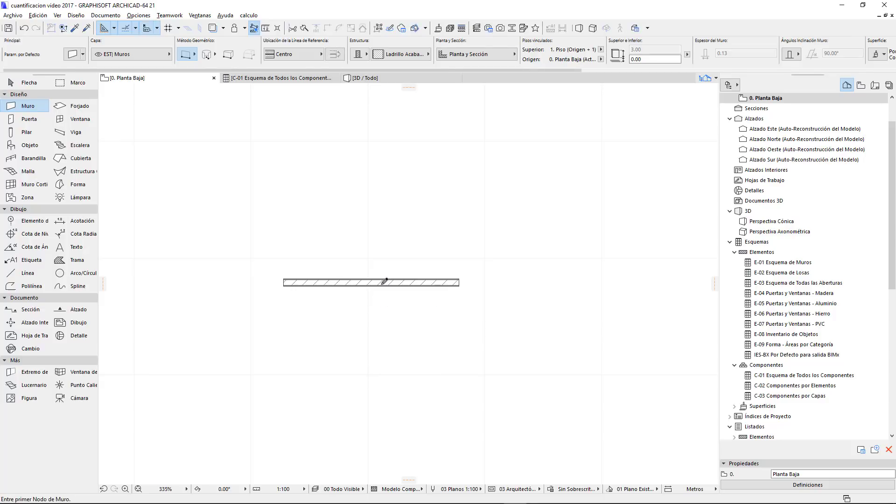
click(24, 84)
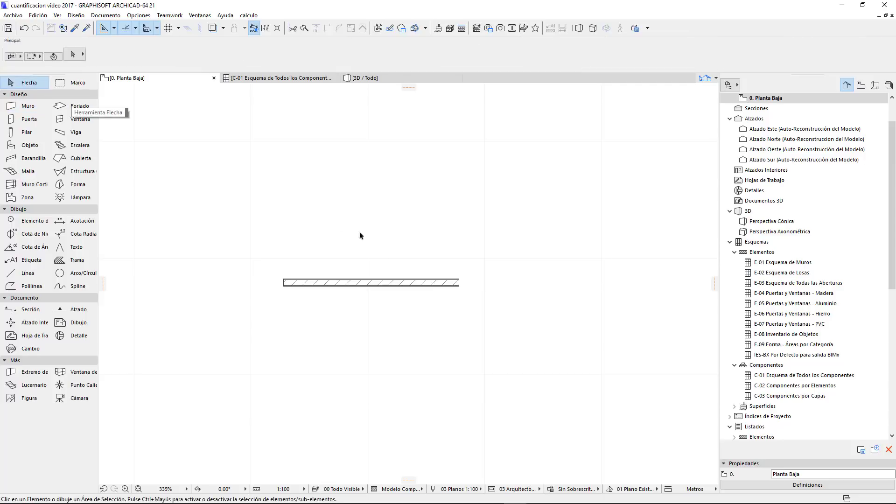
click(473, 298)
click(275, 248)
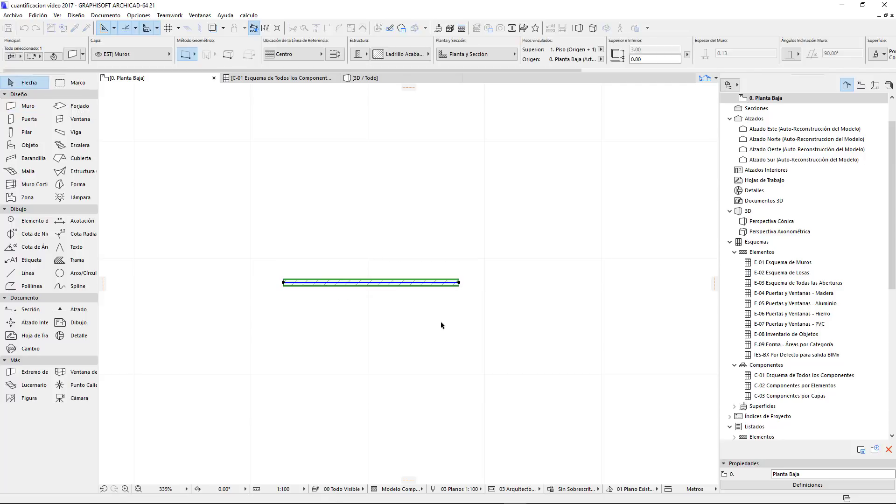
key(Escape)
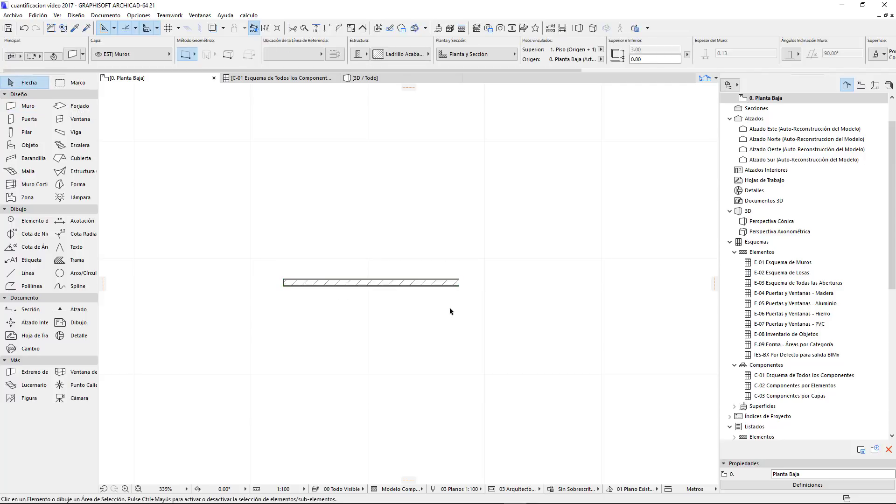
scroll(388, 307, up, 3)
middle_drag(388, 308, 416, 325)
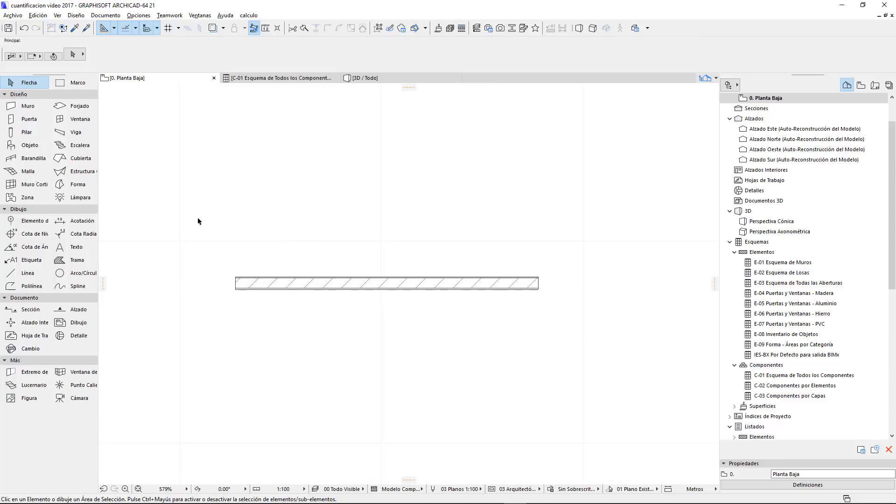
Place a 1.00 × 2.00 door at the wall's midpoint, swinging toward the top of the plan
click(29, 119)
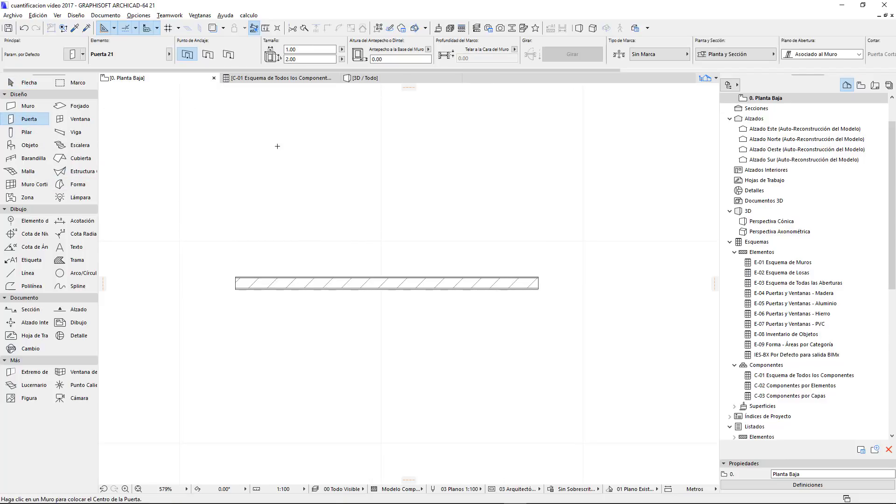
click(309, 50)
key(Tab)
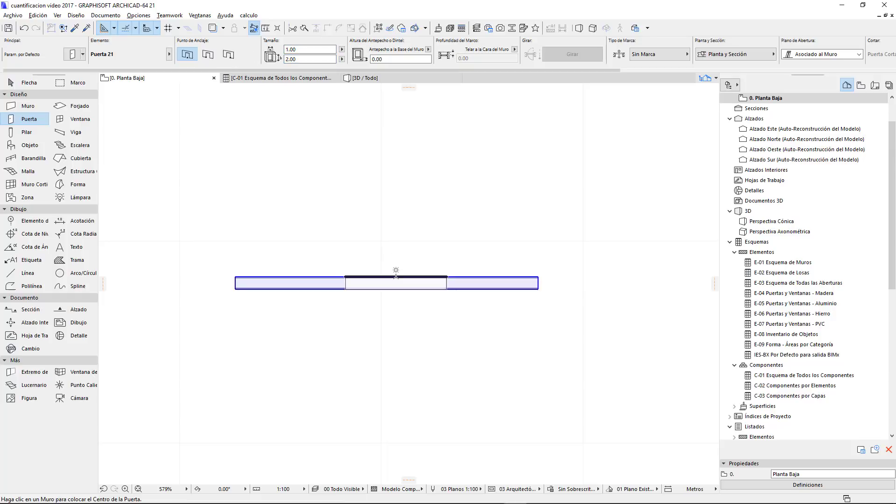
click(390, 261)
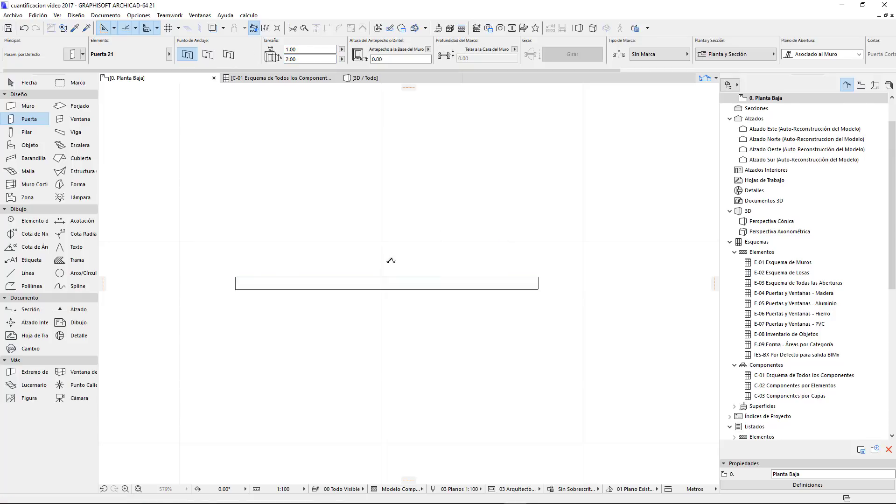
click(483, 195)
click(37, 85)
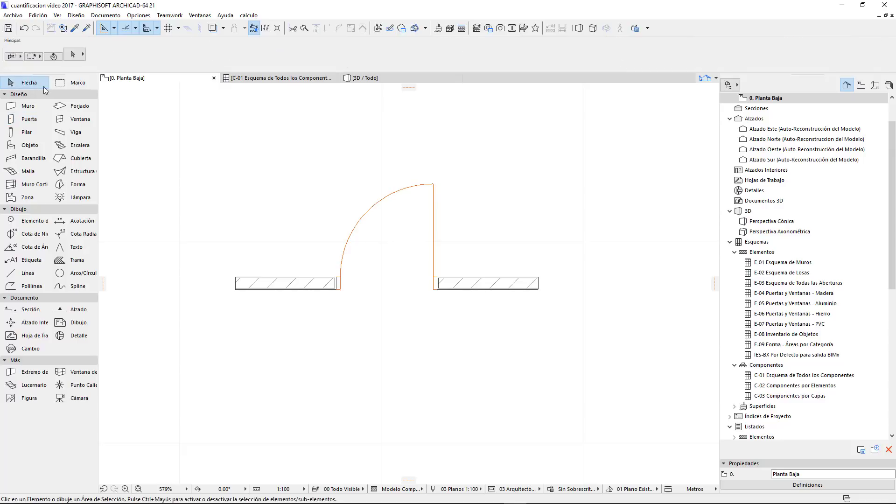
scroll(182, 239, down, 2)
middle_drag(189, 240, 242, 228)
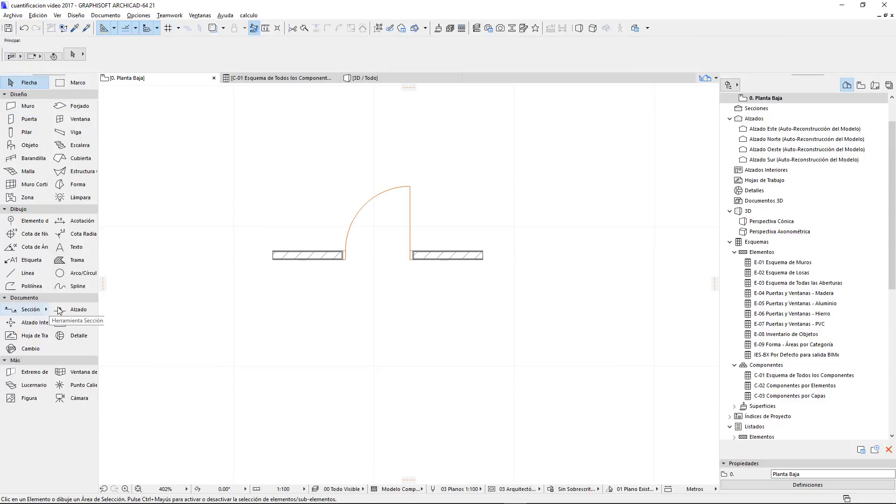
Draw section line S-01 horizontally below the wall, with its markers facing the wall
click(33, 313)
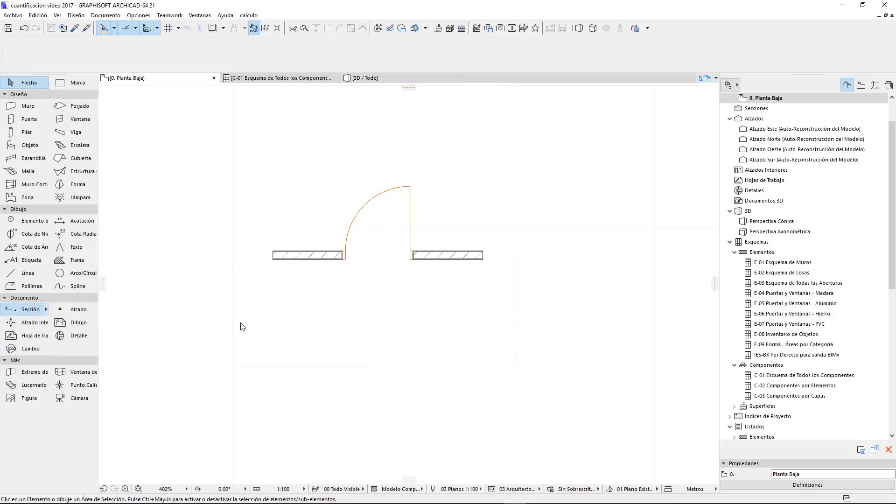
click(229, 325)
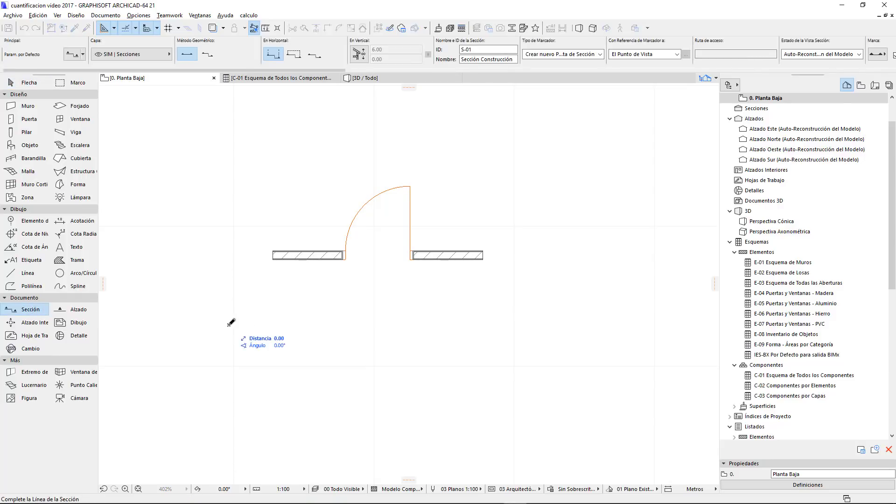
click(528, 325)
click(517, 139)
click(29, 86)
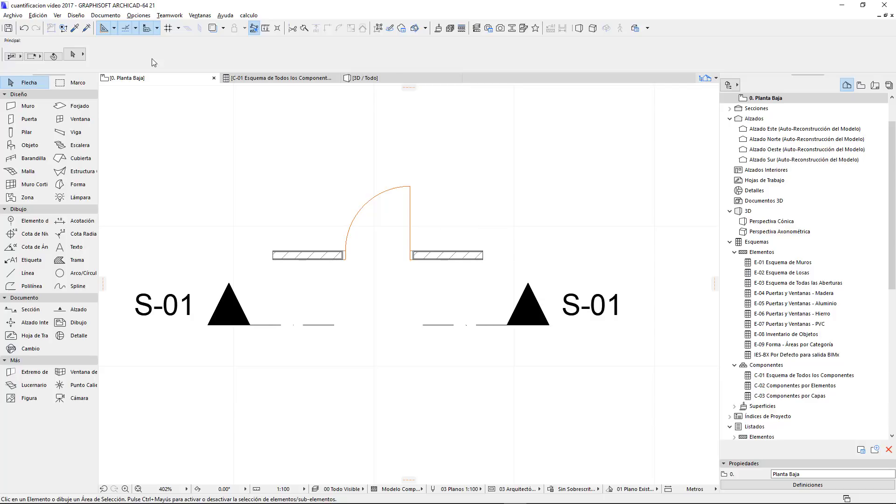
Open Definiciones de Esquema and browse the ELEMENTOS, COMPONENTES and SUPERFICIES groups
click(106, 15)
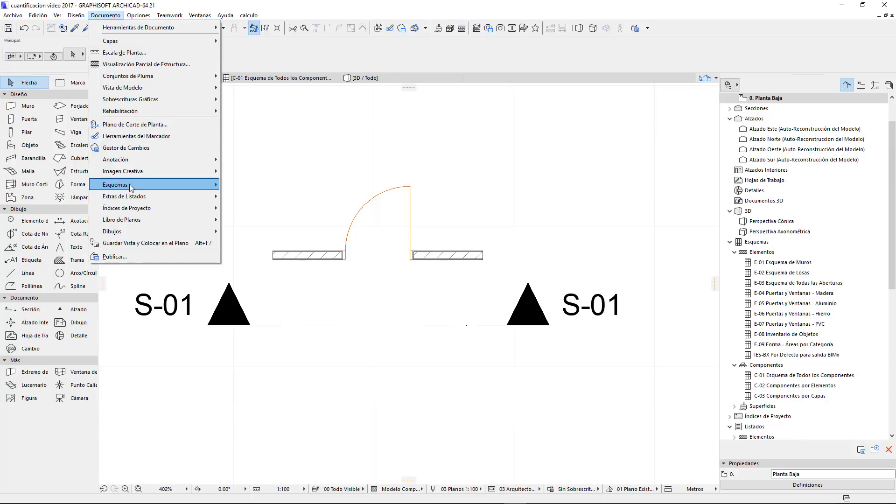
mouse_move(139, 184)
click(250, 184)
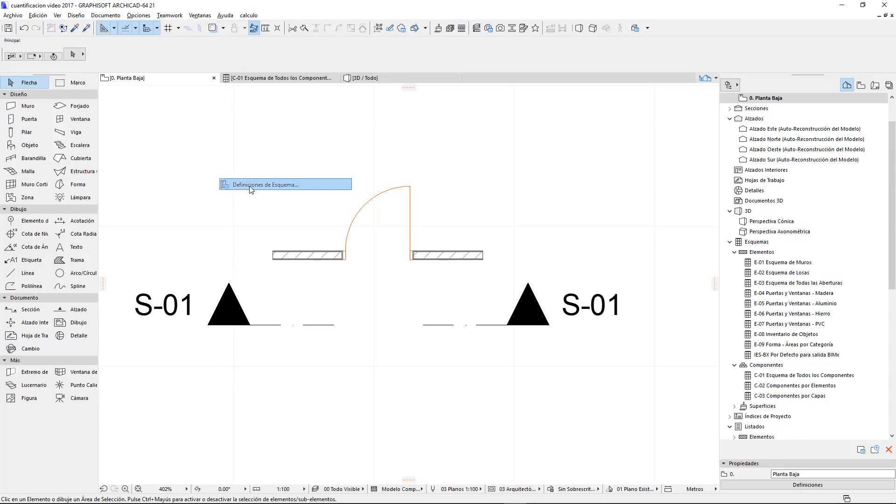
click(226, 99)
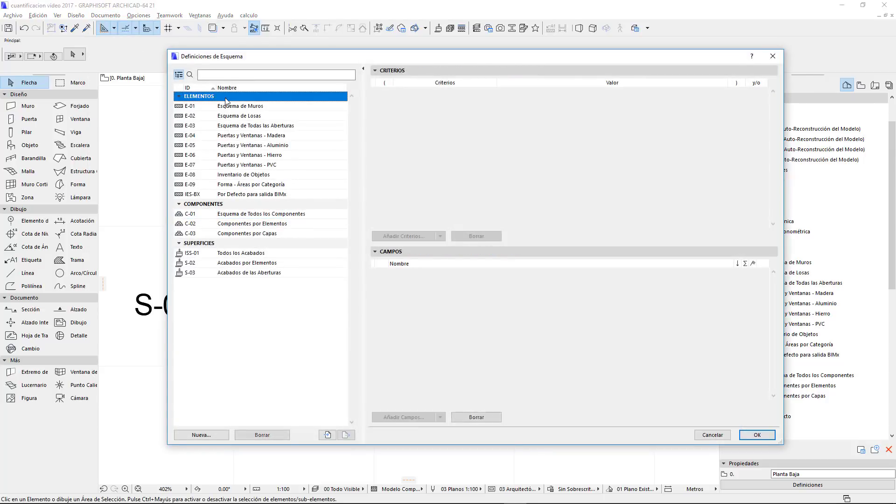
click(214, 207)
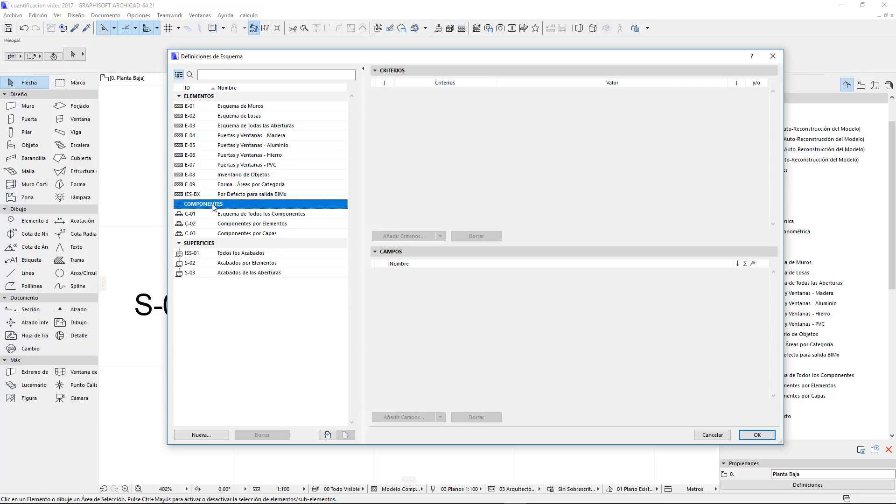
click(211, 247)
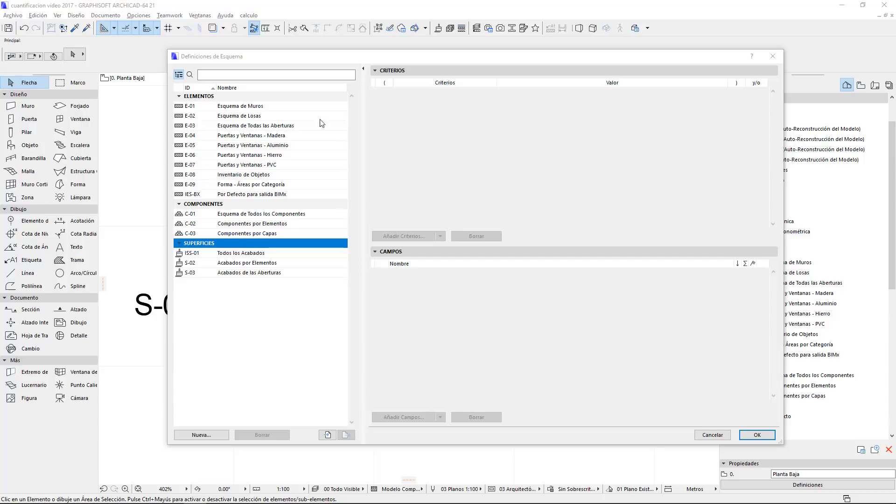
Inspect the Esquema de Muros and Puertas y Ventanas - Madera schemes and their available fields
click(257, 108)
key(Down)
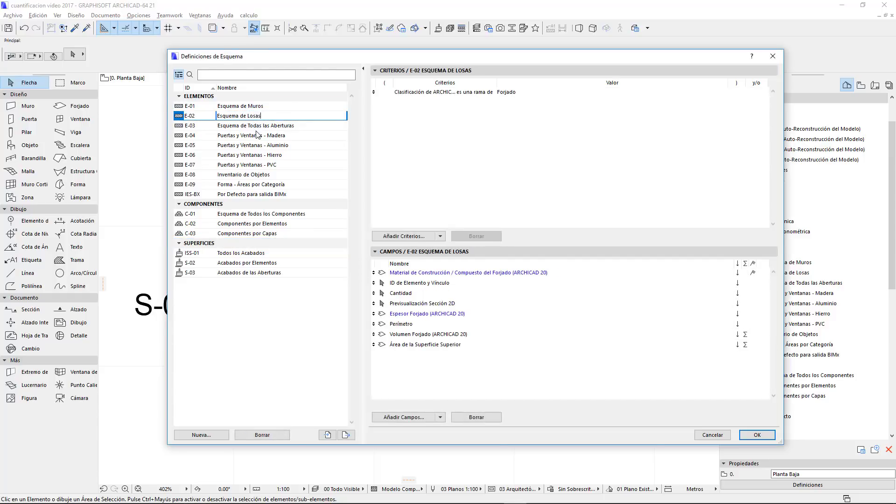
key(Down)
key(Down)
key(Down)
click(244, 107)
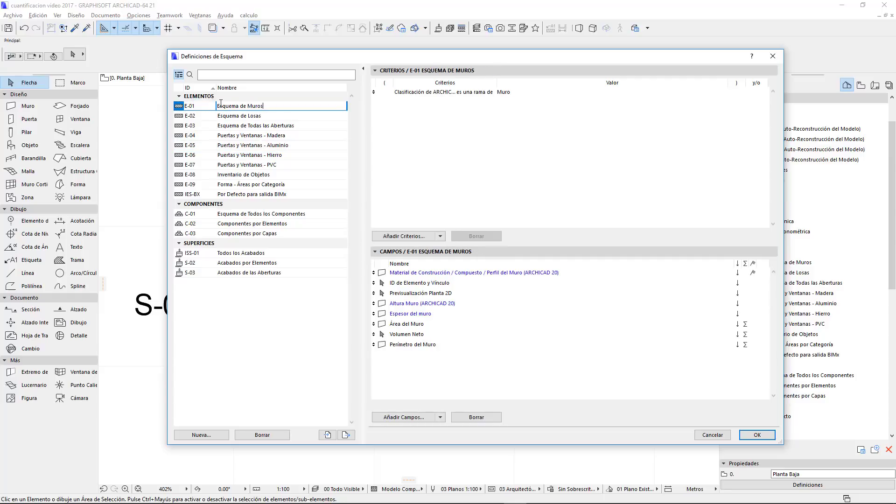
click(216, 98)
click(223, 106)
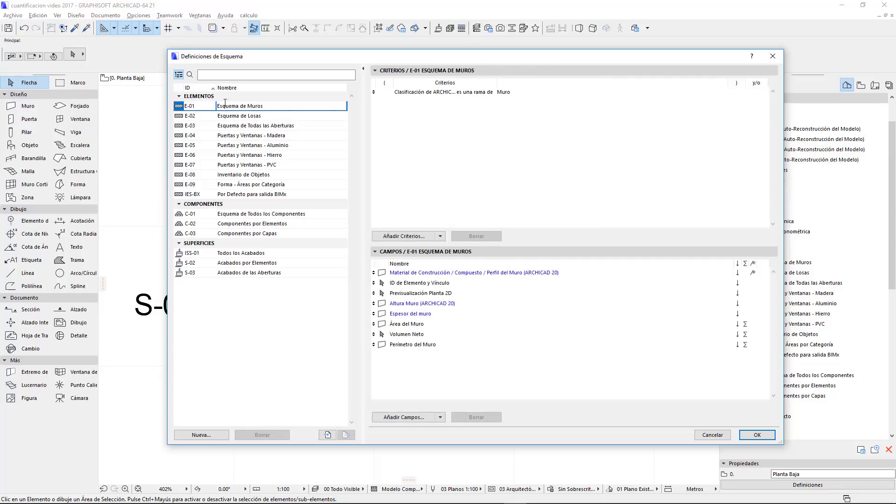
click(237, 135)
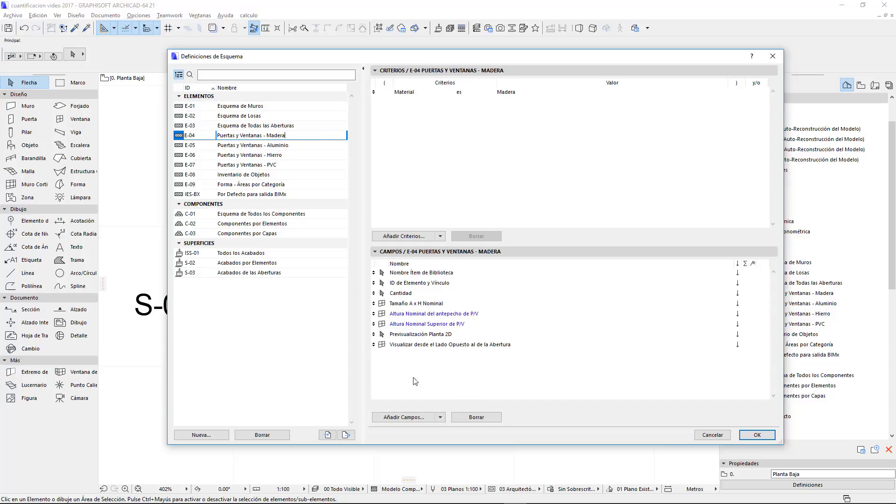
click(441, 418)
click(443, 419)
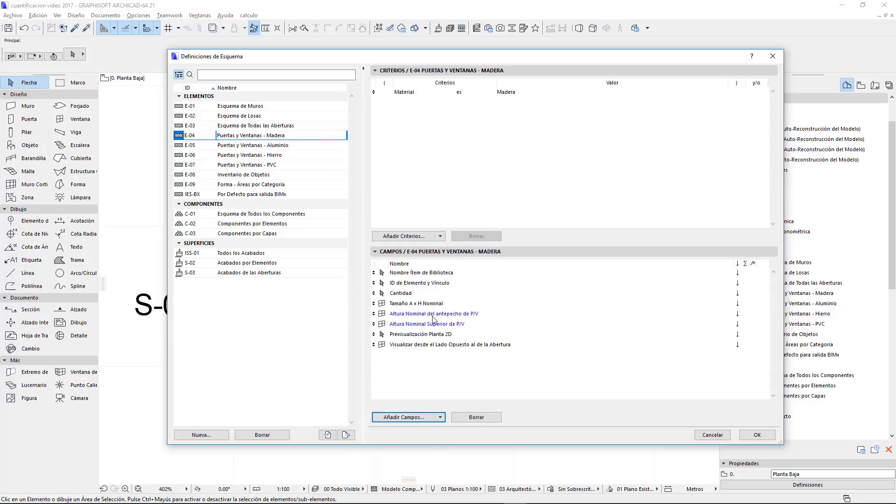
click(429, 274)
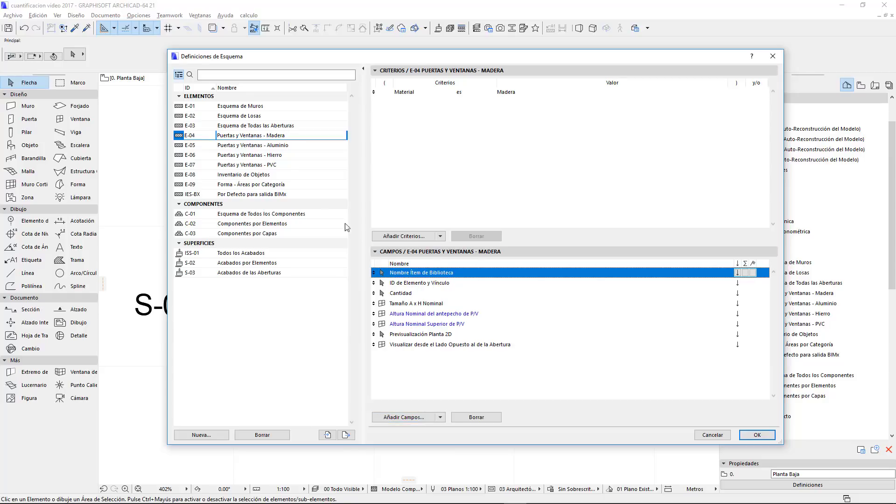
Review the Hierro, PVC, Todos los Componentes and Todos los Acabados schemes, then cancel without changes
click(280, 155)
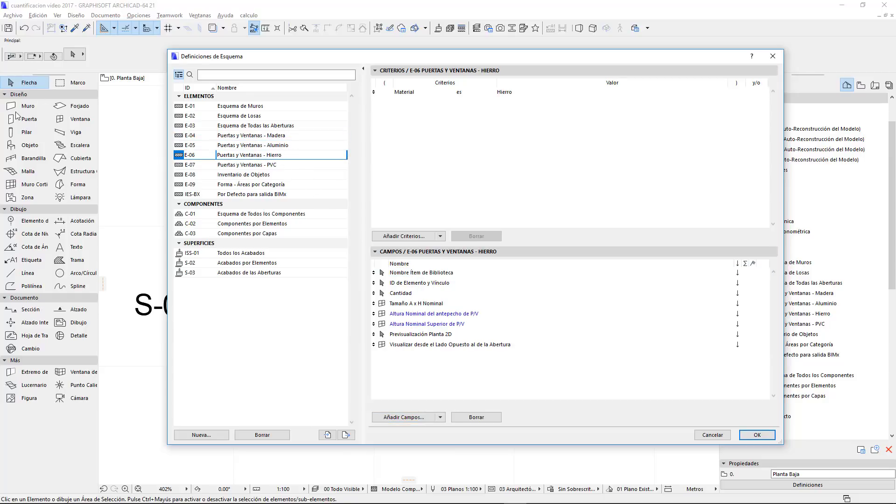
click(287, 168)
click(290, 185)
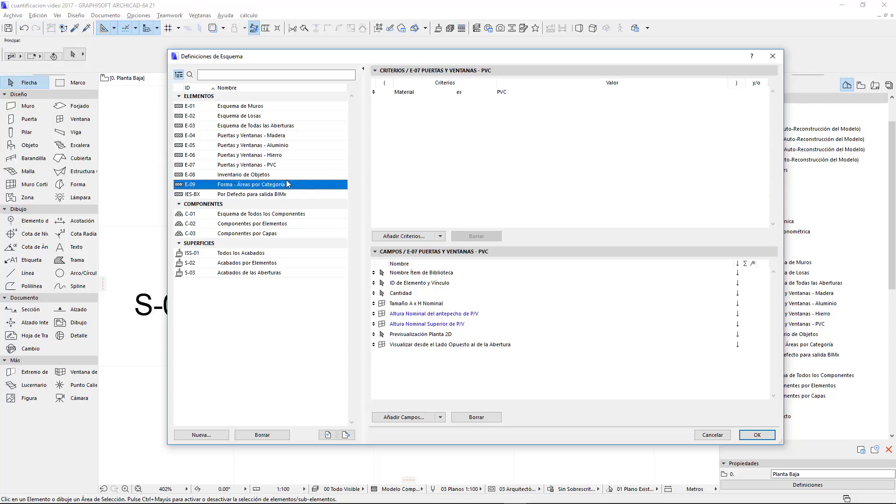
click(294, 215)
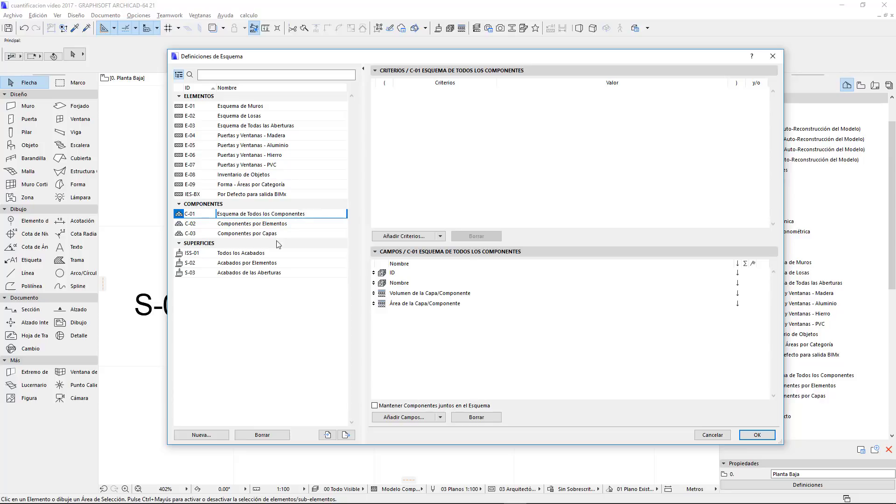
click(265, 254)
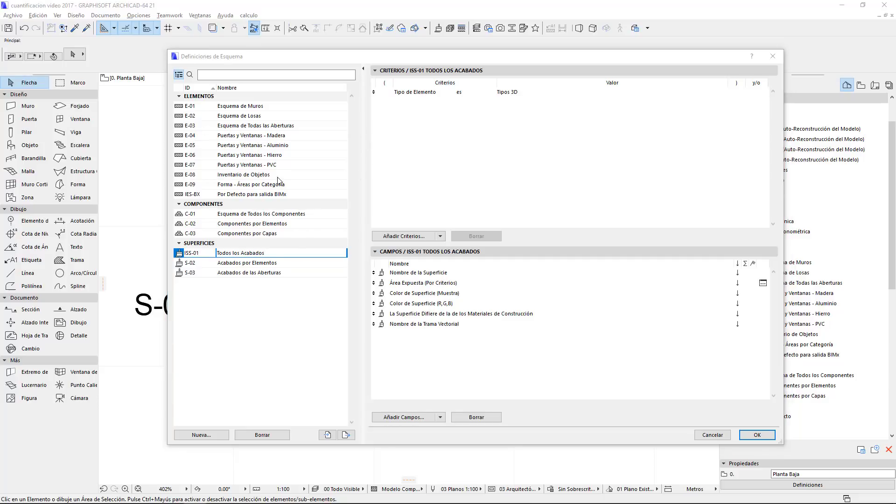
click(703, 435)
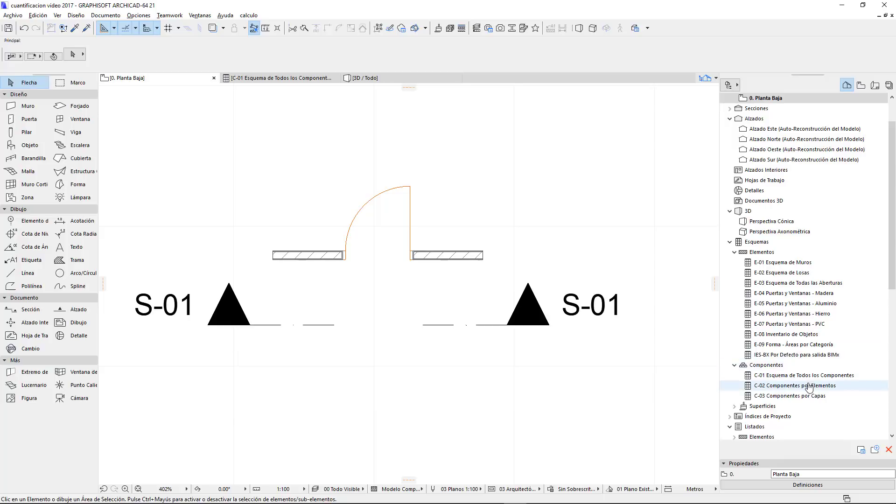
Open the C-01 schedule, check the Ladrillo 7.00 and Acabado - Yeso 14.00 areas, then close it
click(767, 376)
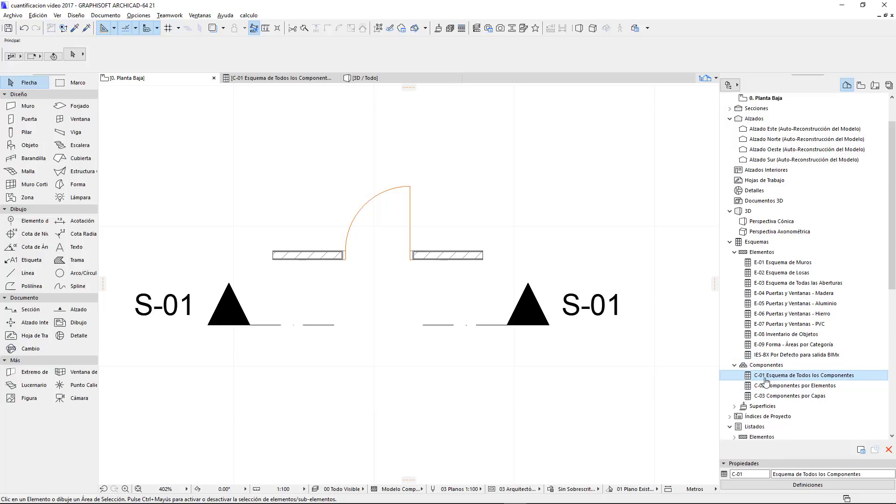
double_click(806, 376)
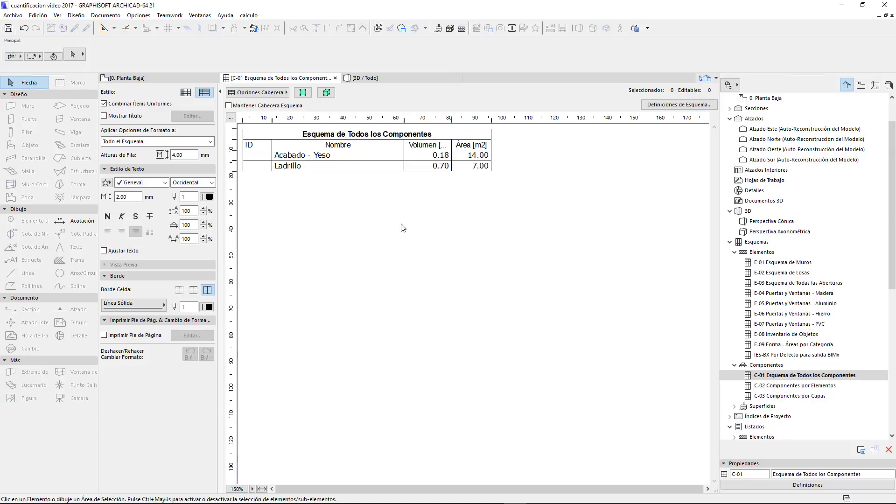
click(484, 167)
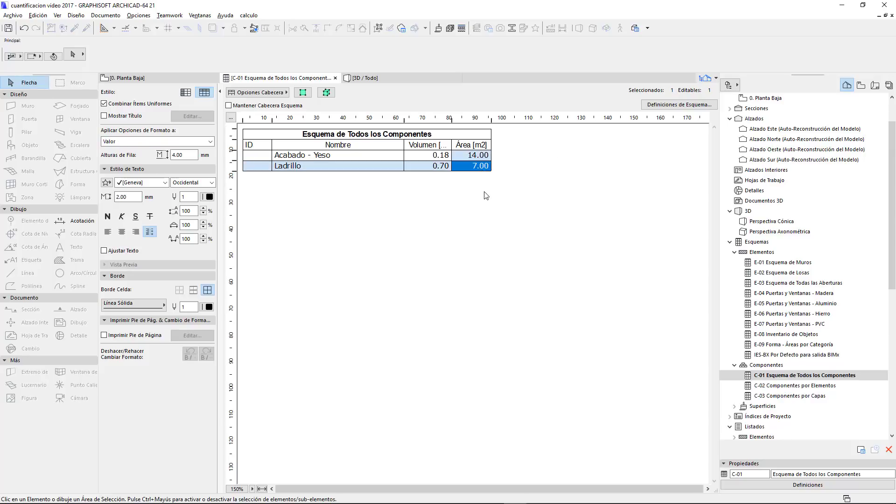
shift+click(480, 156)
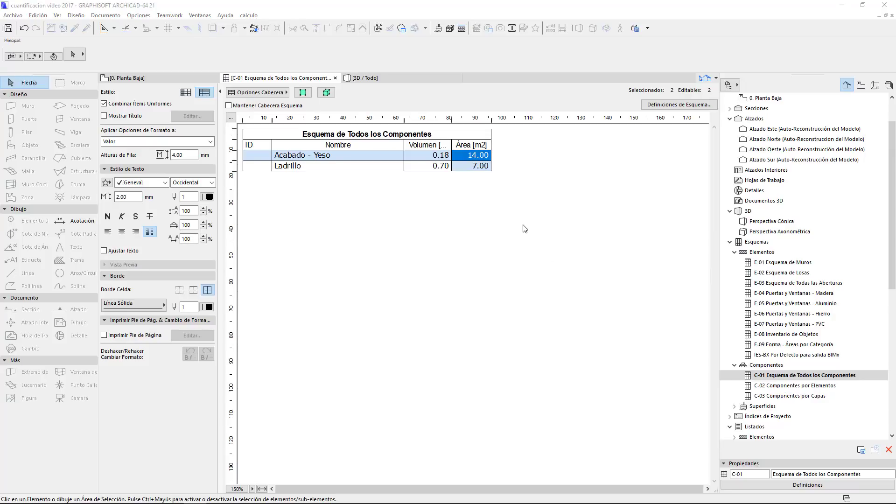
click(336, 78)
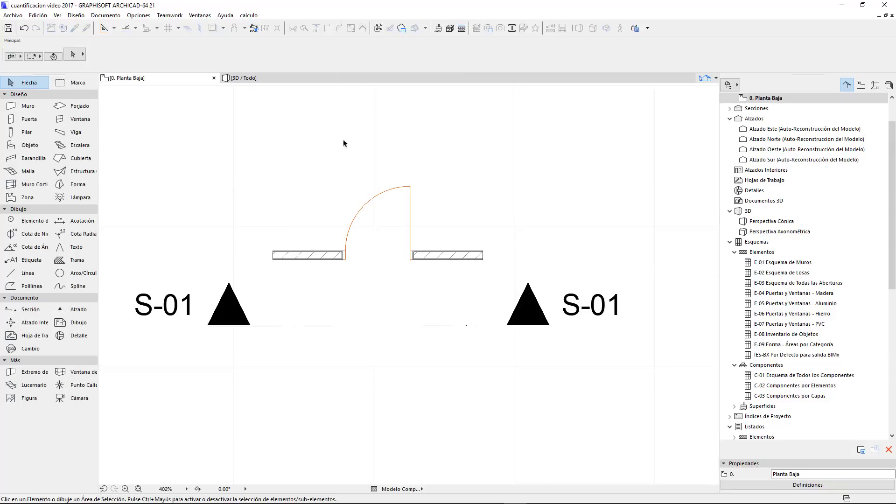
Select the wall containing the door and open the calculo menu
click(397, 262)
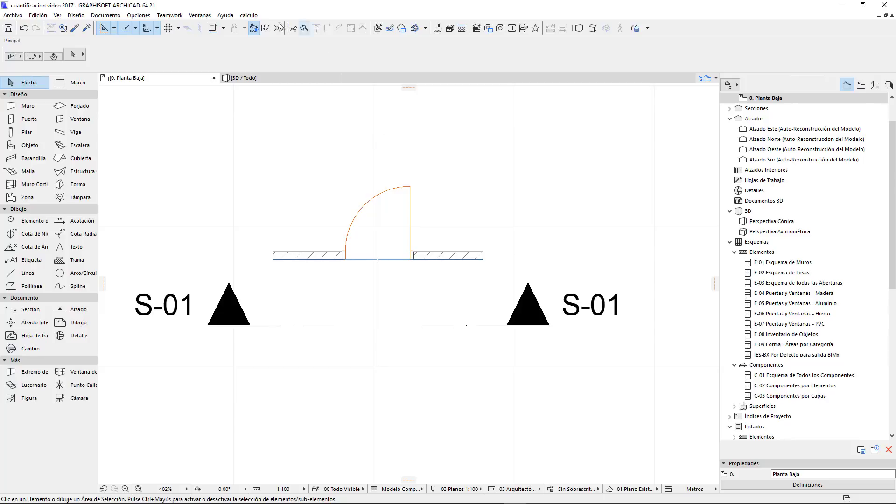
click(258, 16)
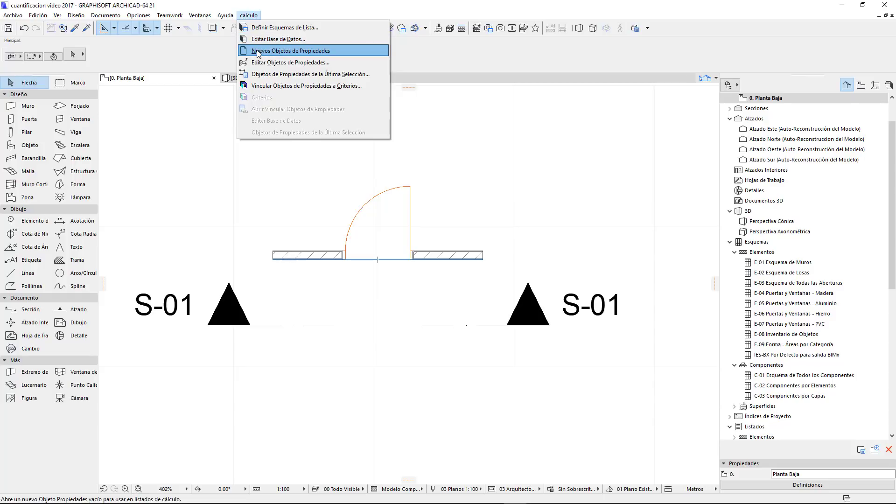
Create a new property object with one component line and open its database component picker
click(322, 53)
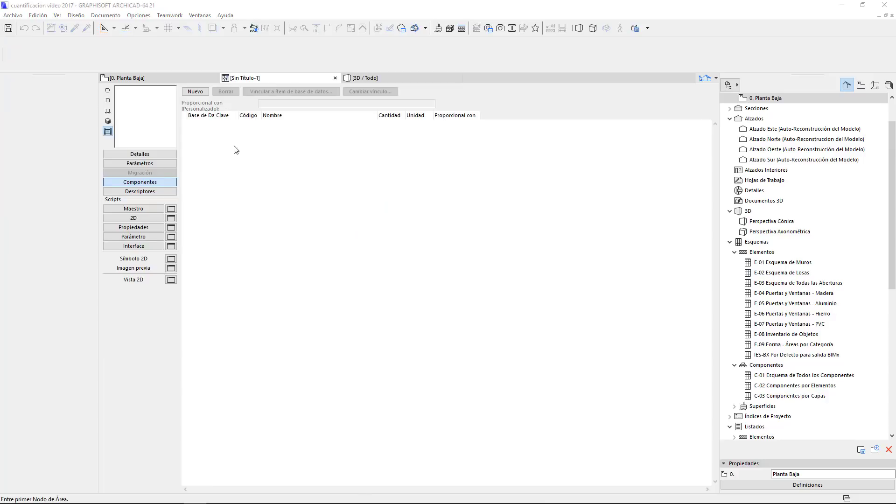
click(152, 191)
click(140, 182)
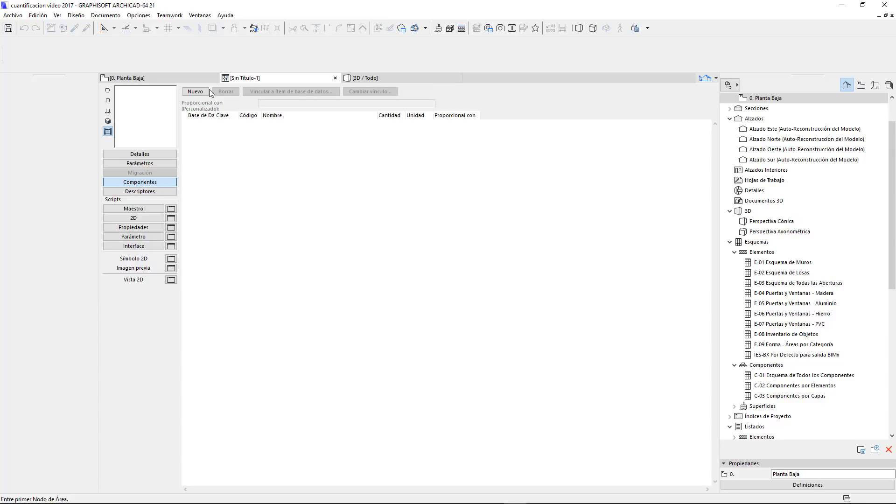
click(192, 92)
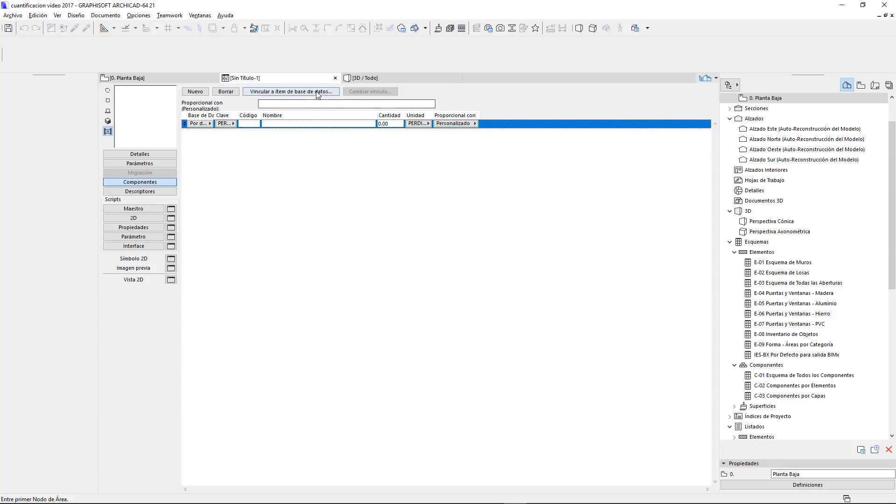
click(293, 92)
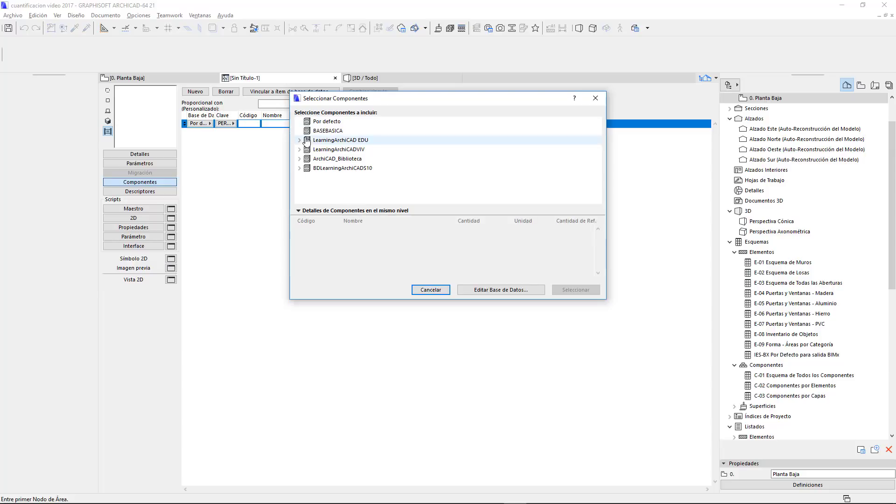
Expand the LearningArchiCADVIV database and its CONCEPTOS folder to browse components
click(300, 149)
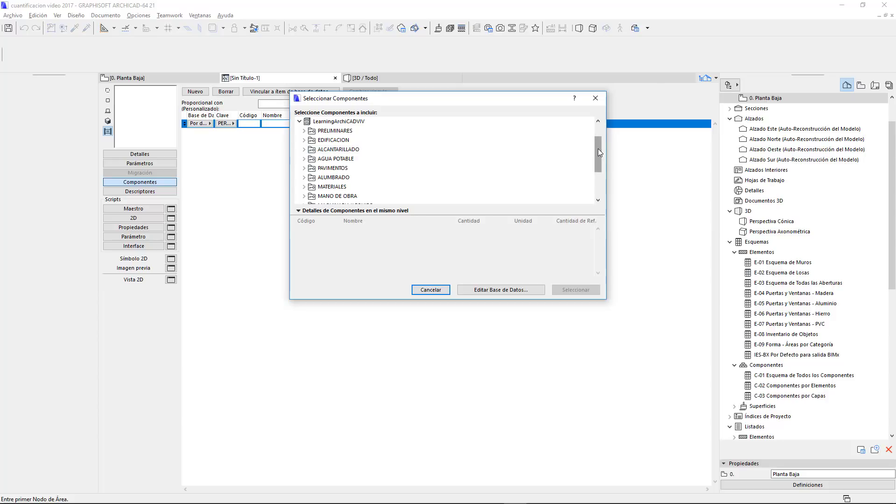
drag(598, 148, 601, 170)
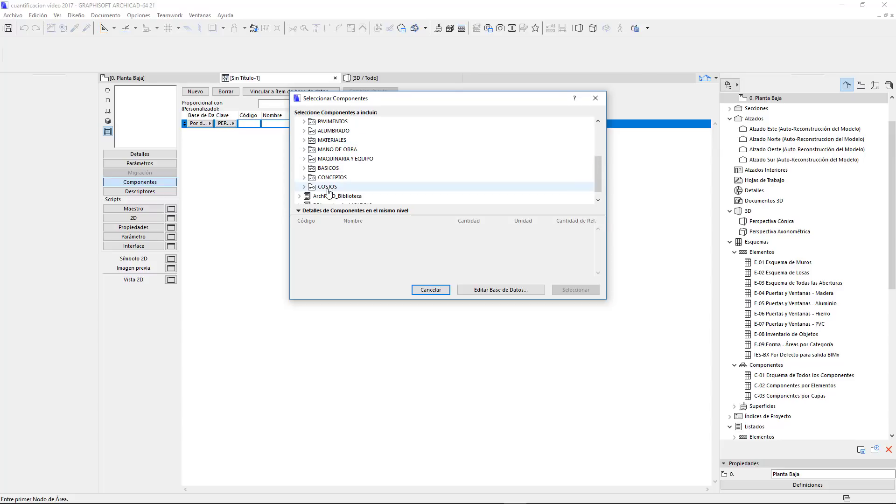
click(304, 177)
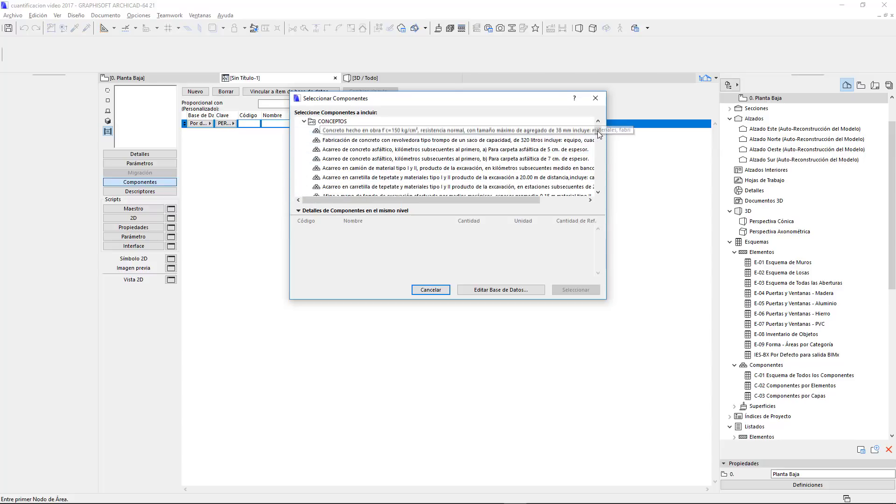
drag(600, 134, 599, 145)
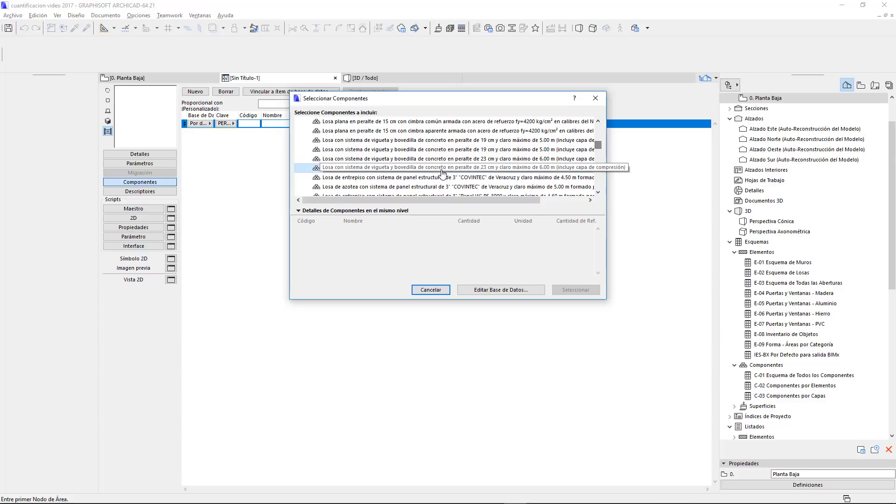
click(374, 168)
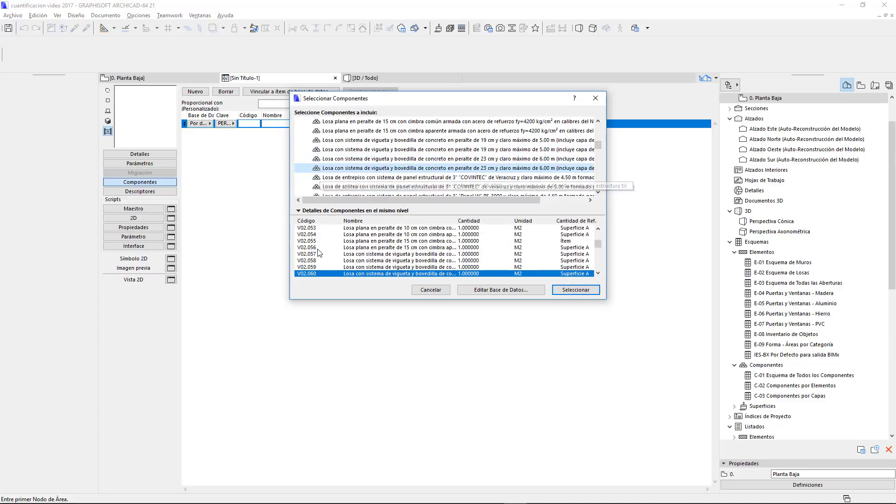
click(307, 267)
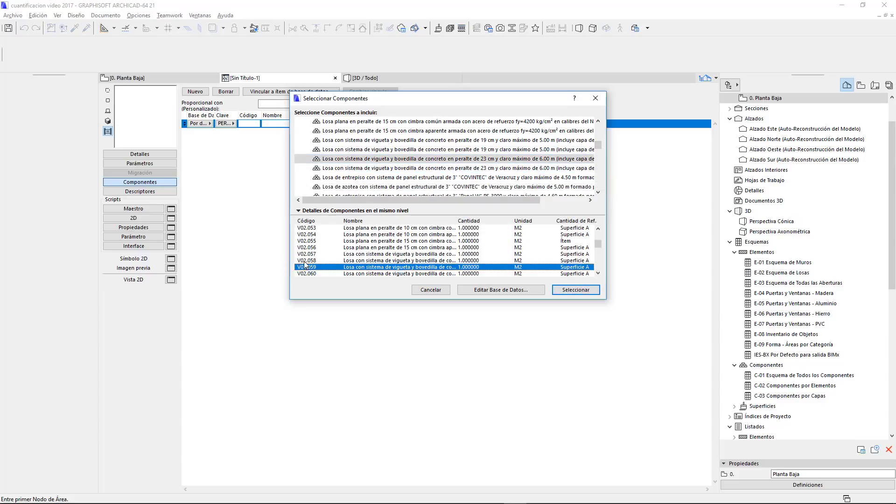
Select component V02.133 Emboquillado aplanado, measured in M by Longitud
scroll(313, 262, down, 4)
scroll(322, 261, down, 3)
scroll(333, 258, down, 4)
scroll(346, 256, down, 3)
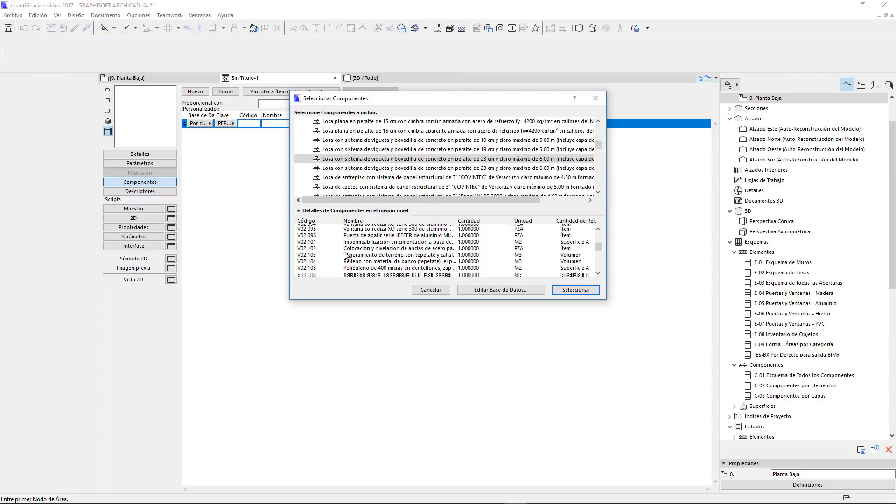
scroll(346, 256, down, 3)
scroll(345, 256, down, 3)
scroll(336, 260, down, 2)
scroll(333, 262, down, 3)
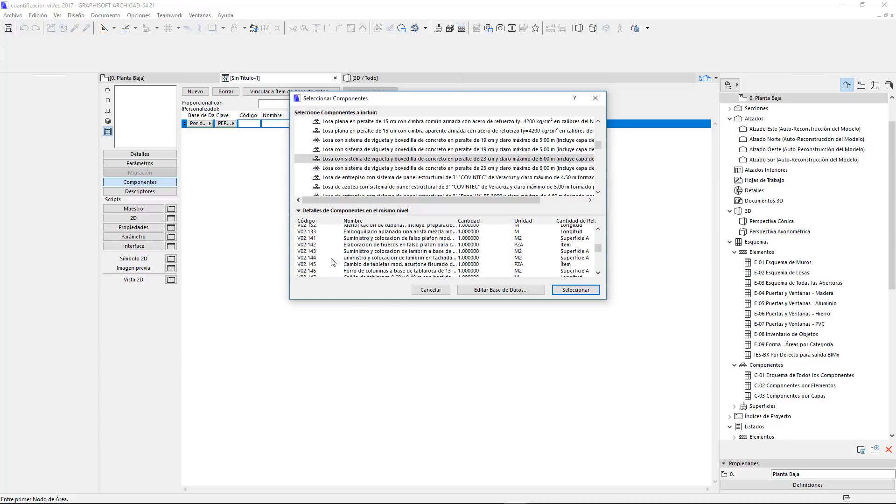
scroll(332, 261, up, 1)
click(324, 241)
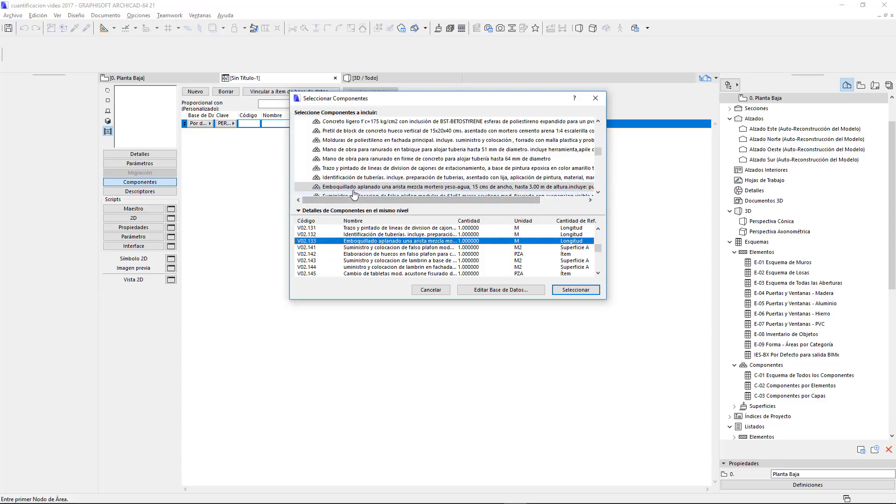
drag(436, 200, 500, 207)
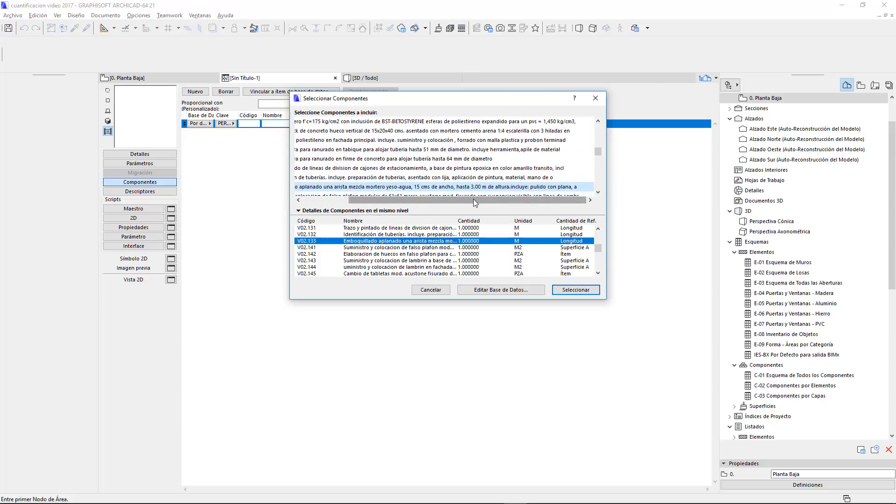
drag(473, 201, 427, 202)
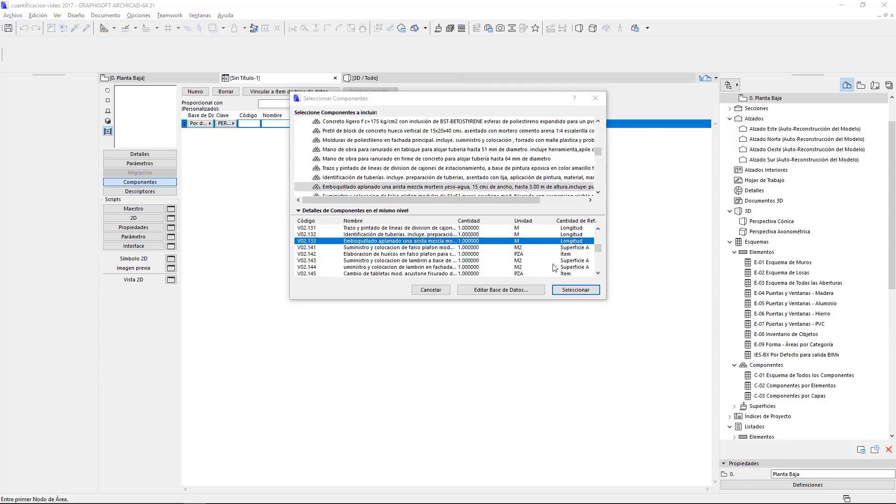
Link the line to V02.133 Emboquillado aplanado (1.00 M) and set Proporcional con to Personalizado
click(570, 290)
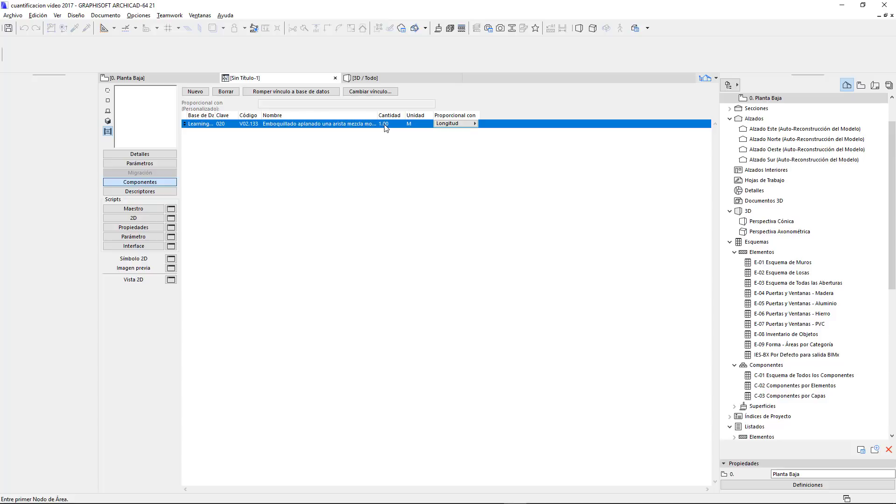
click(450, 124)
click(451, 124)
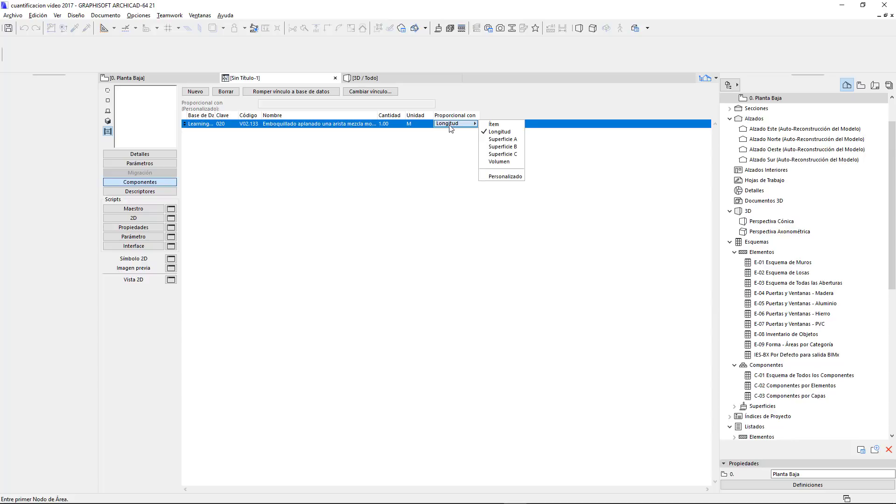
click(502, 177)
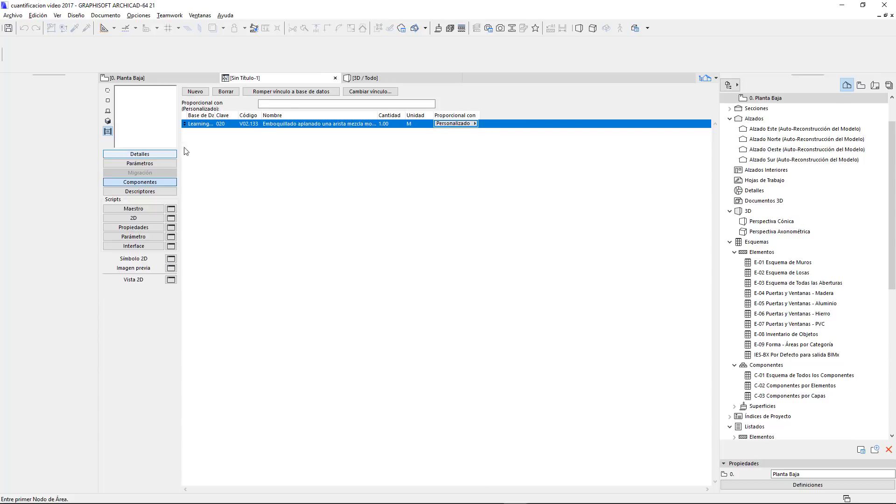
click(271, 104)
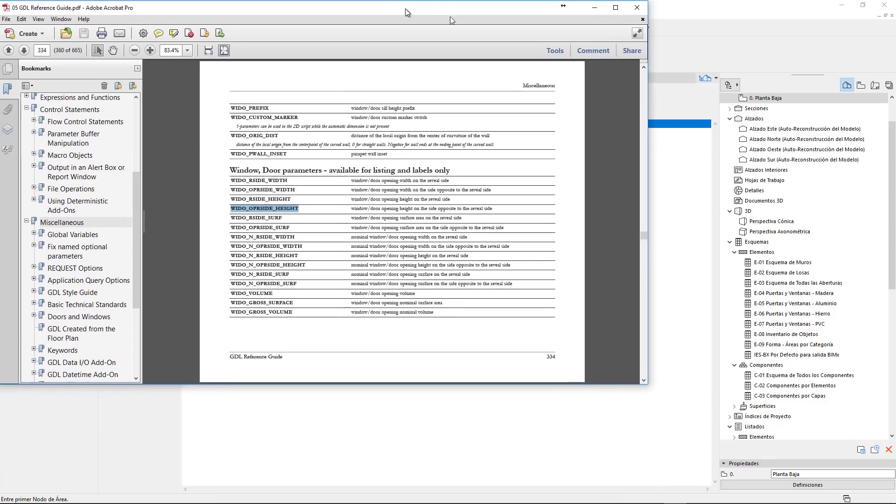
Scroll the GDL Reference Guide's Miscellaneous chapter down to page 334
drag(405, 13, 469, 21)
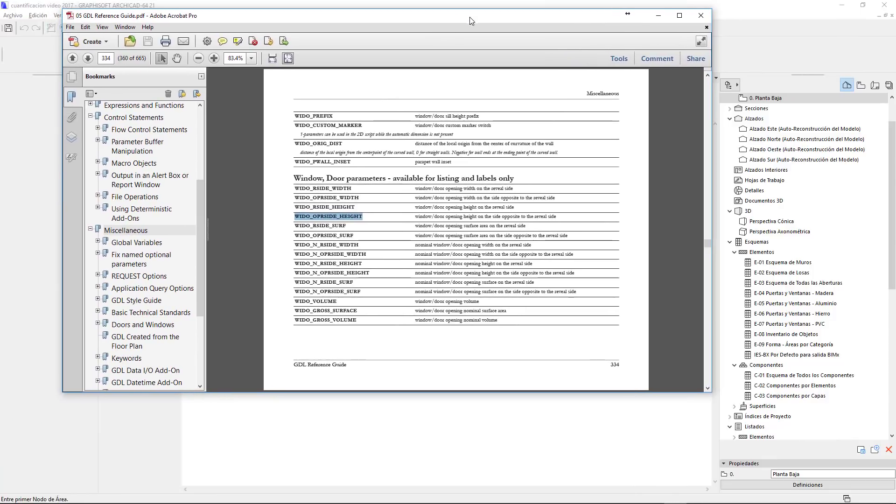
click(127, 231)
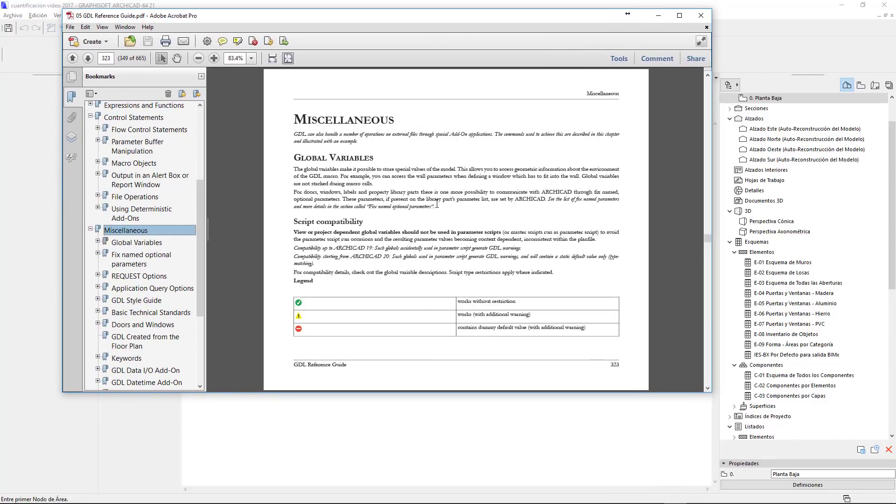
scroll(438, 205, down, 2)
scroll(441, 204, down, 2)
scroll(441, 204, down, 1)
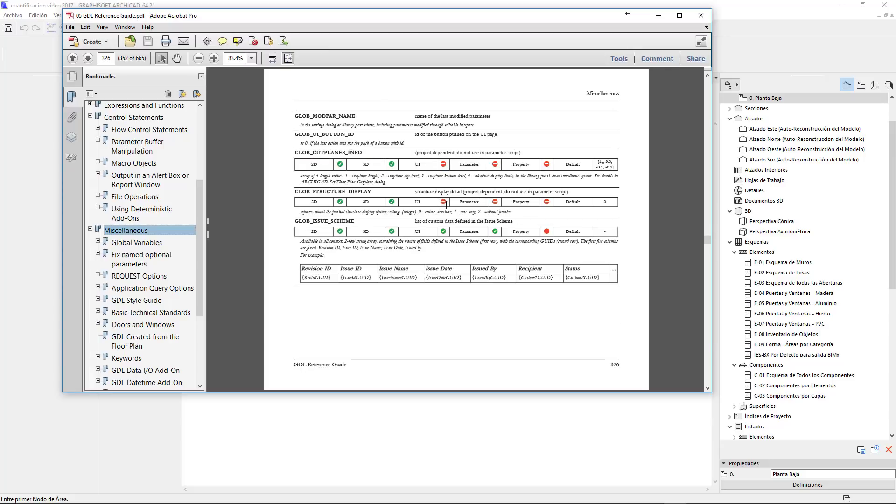
scroll(442, 206, down, 1)
scroll(446, 213, down, 2)
scroll(445, 213, down, 1)
scroll(446, 212, down, 2)
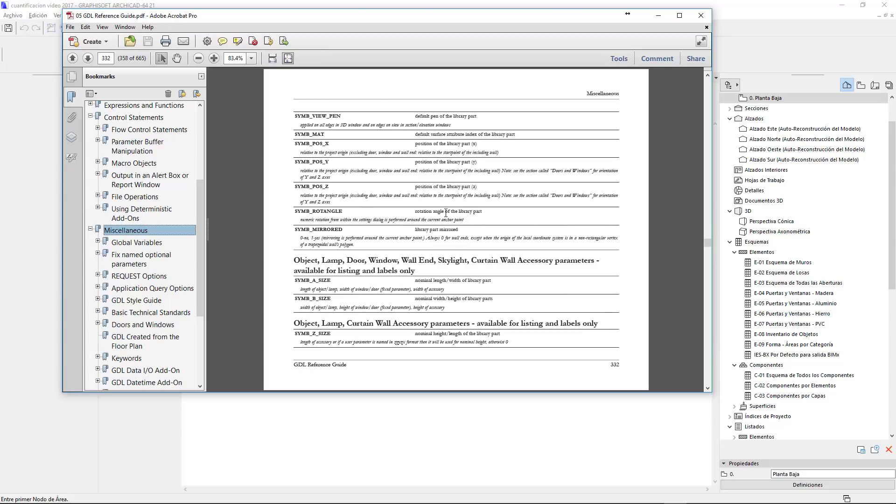
scroll(446, 213, down, 1)
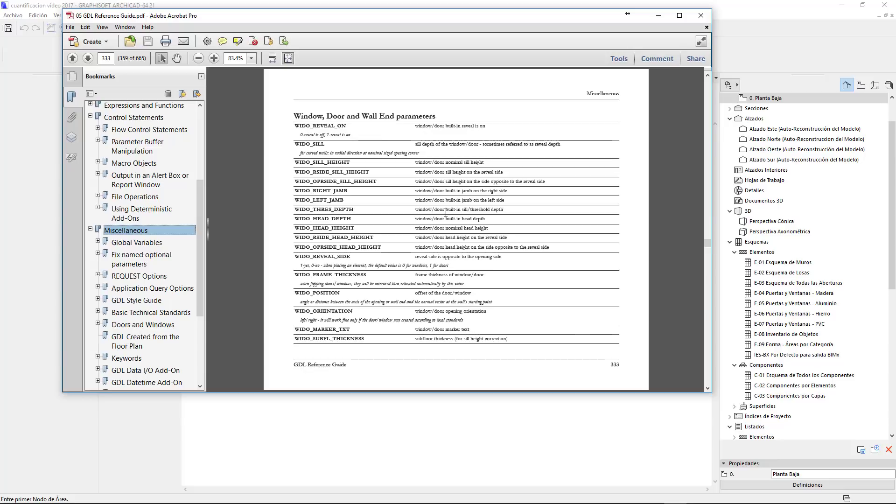
scroll(446, 212, down, 1)
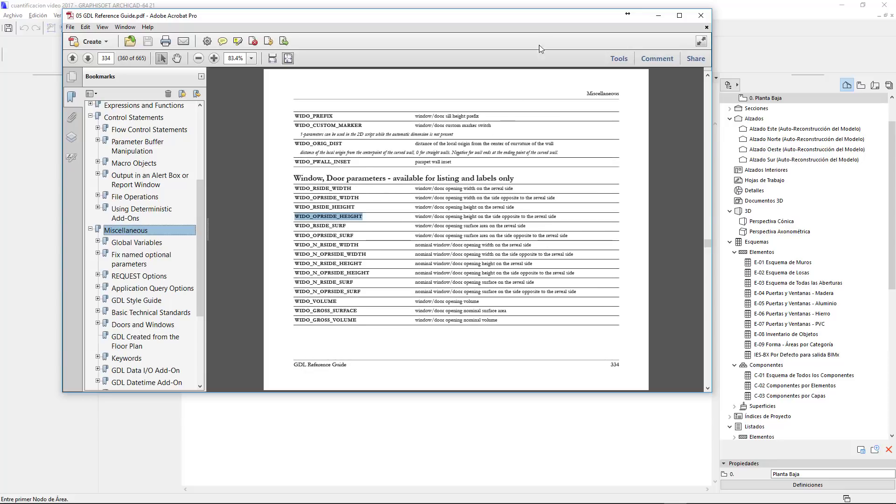
Copy the WIDO_RSIDE_WIDTH parameter name from the guide and hide Acrobat
click(364, 198)
drag(294, 189, 360, 198)
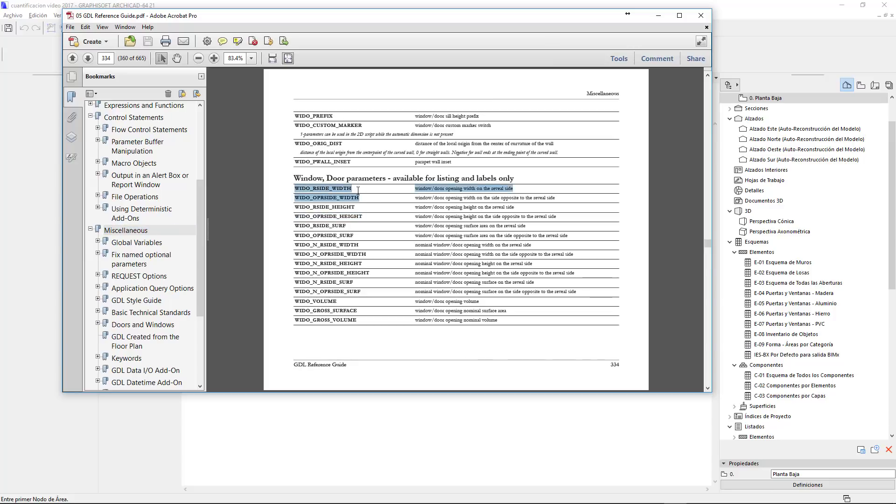
click(360, 197)
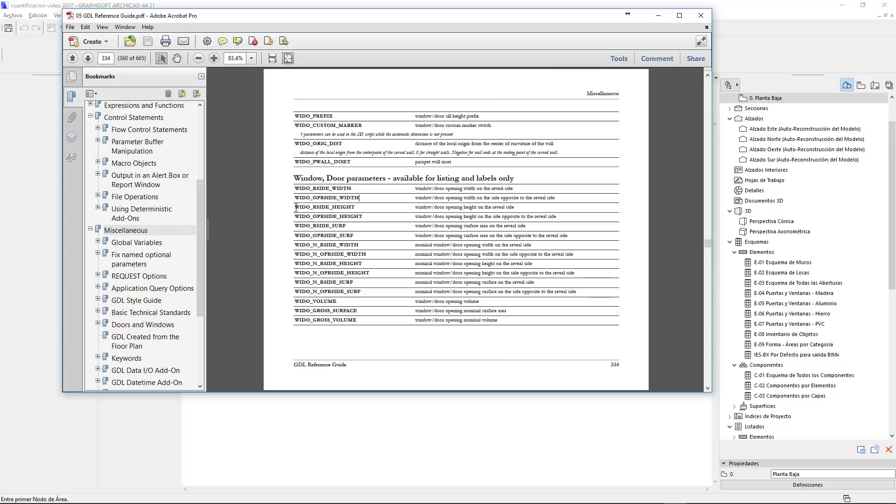
drag(294, 206, 354, 209)
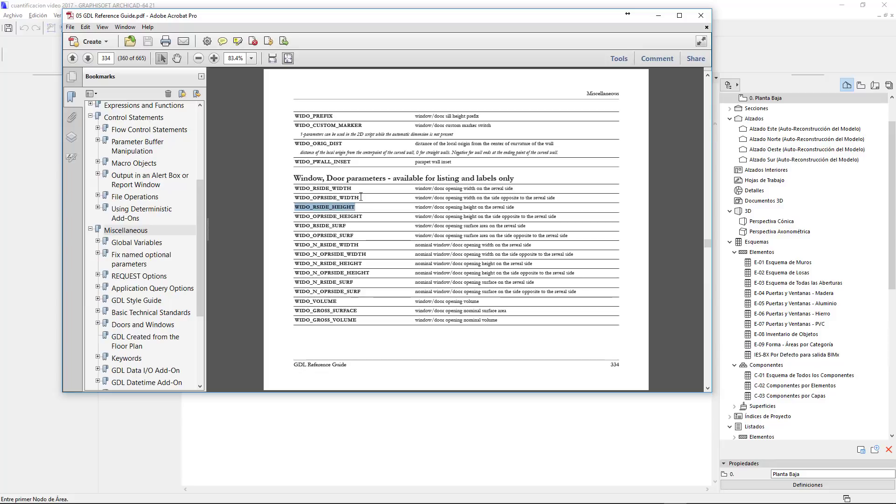
click(328, 192)
drag(296, 189, 364, 190)
key(ctrl+c)
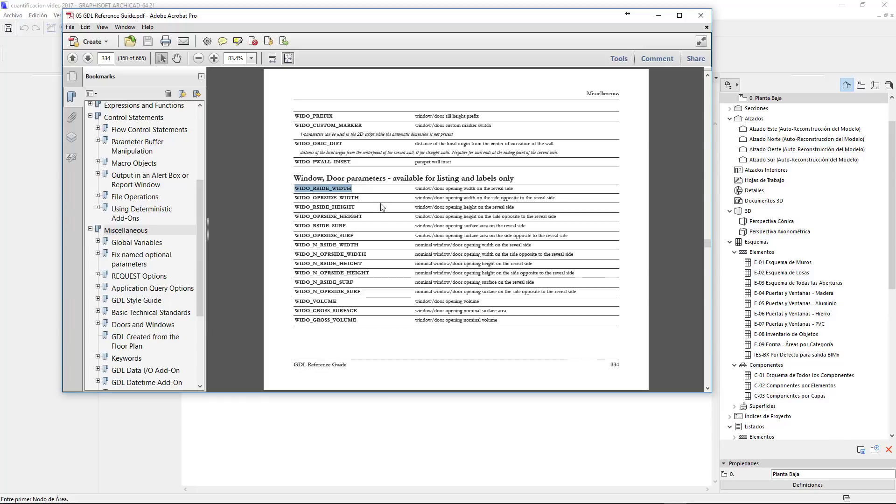
click(658, 15)
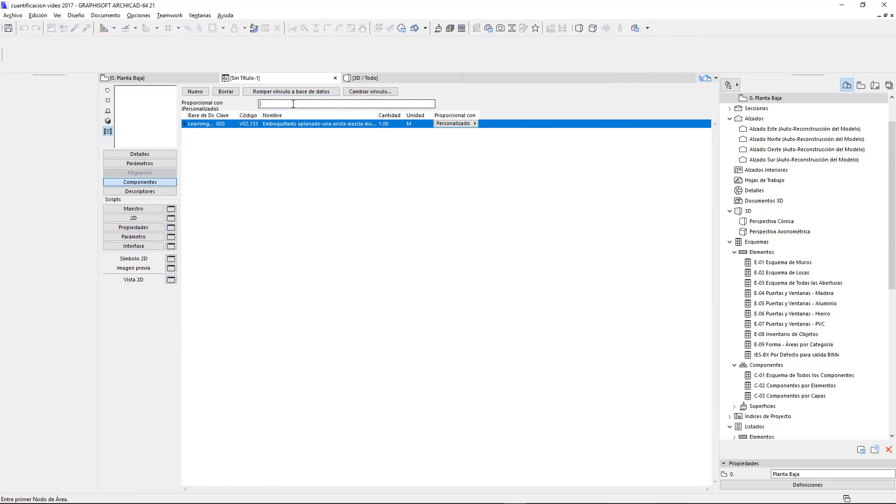
Build the formula WIDO_RSIDE_WIDTH+WIDO_RSIDE_HEIGHT, copying the height name from the GDL guide
key(ctrl+v)
text(+)
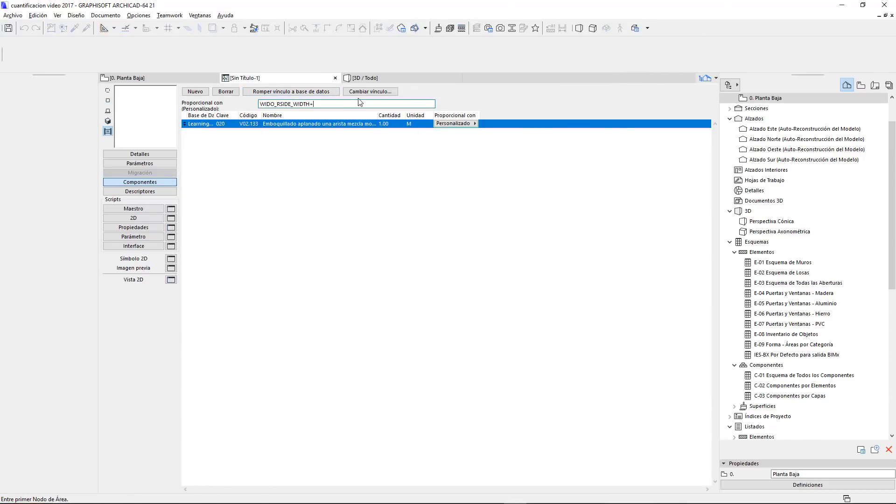
key(alt+Tab)
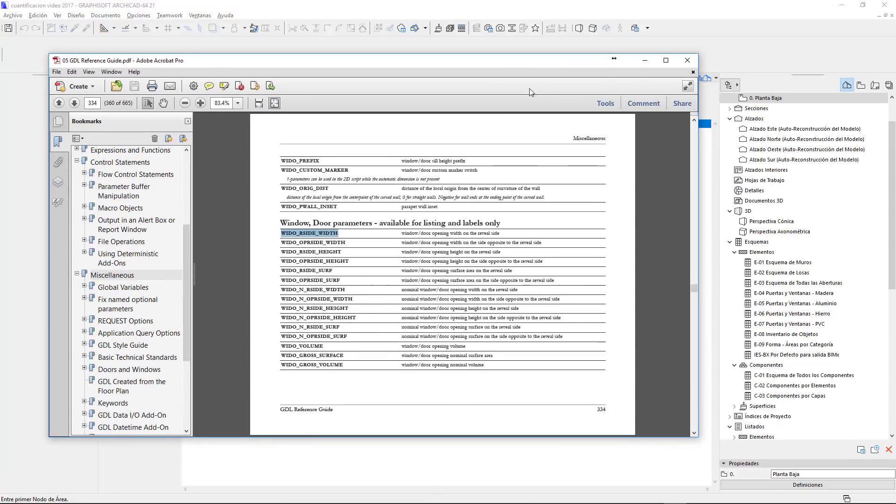
click(310, 253)
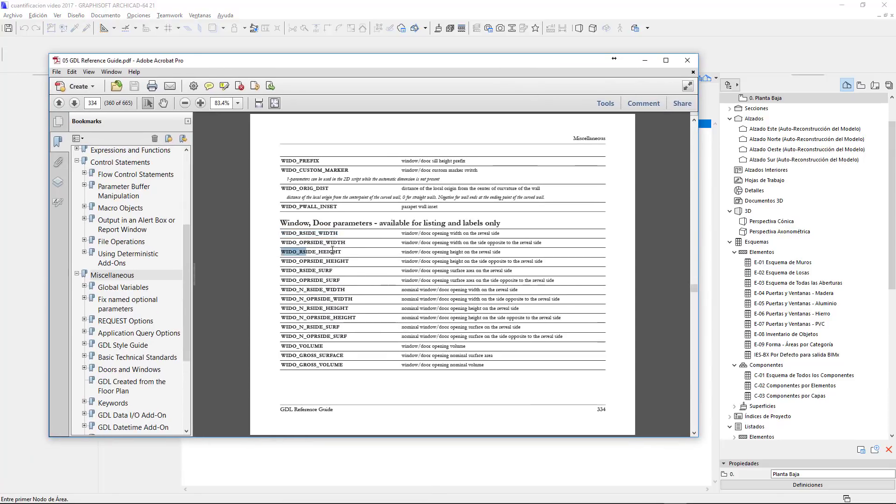
drag(343, 252, 280, 253)
key(ctrl+c)
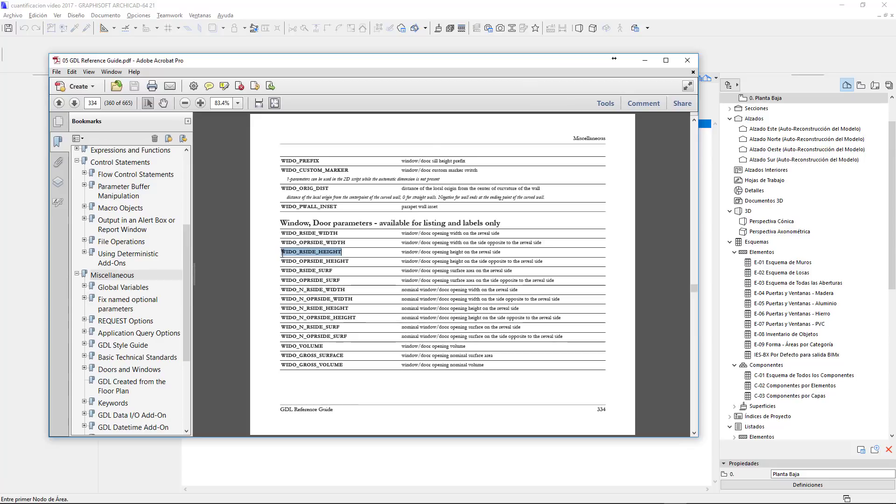
key(alt+Tab)
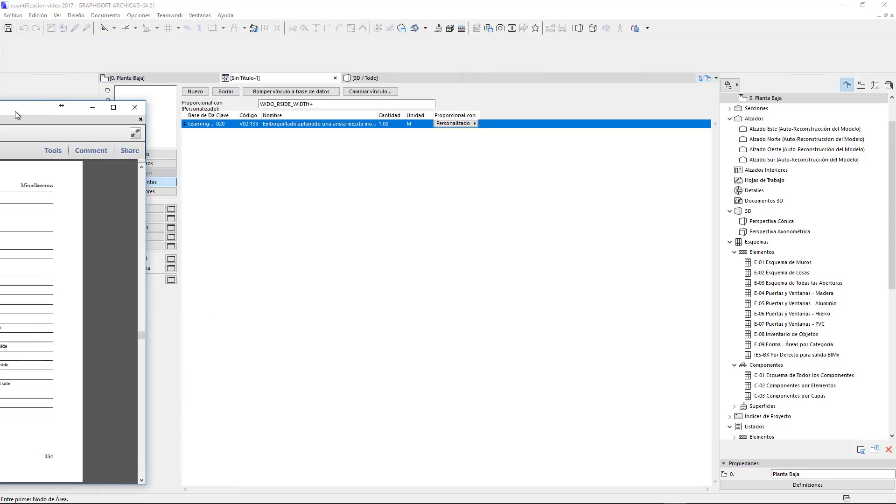
click(339, 105)
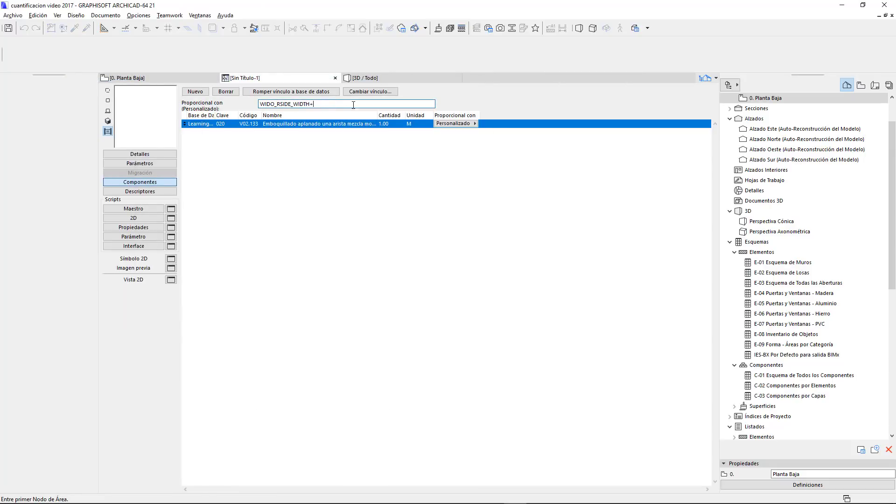
key(ctrl+v)
Wrap the height term in brackets as (WIDO_RSIDE_HEIGHT*2)
click(263, 105)
text(()
drag(314, 105, 372, 105)
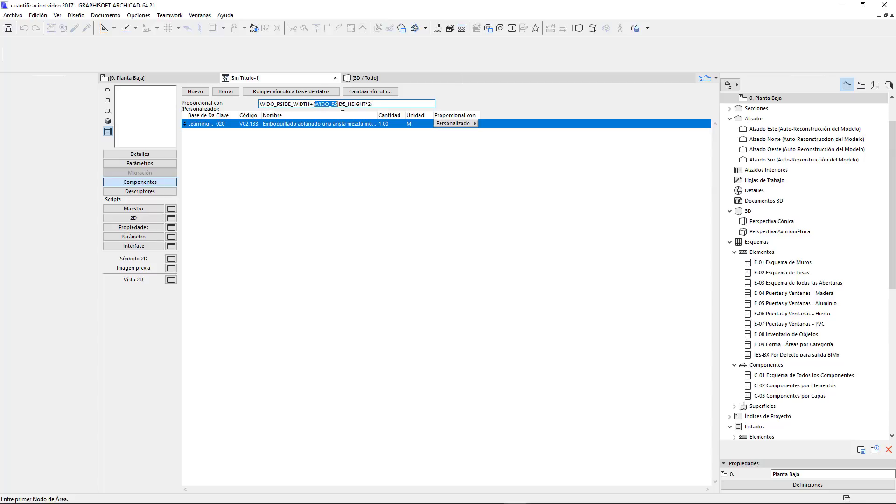
click(381, 105)
Save the edited object as v02.133P in the embedded library and close its tab
click(335, 78)
click(507, 189)
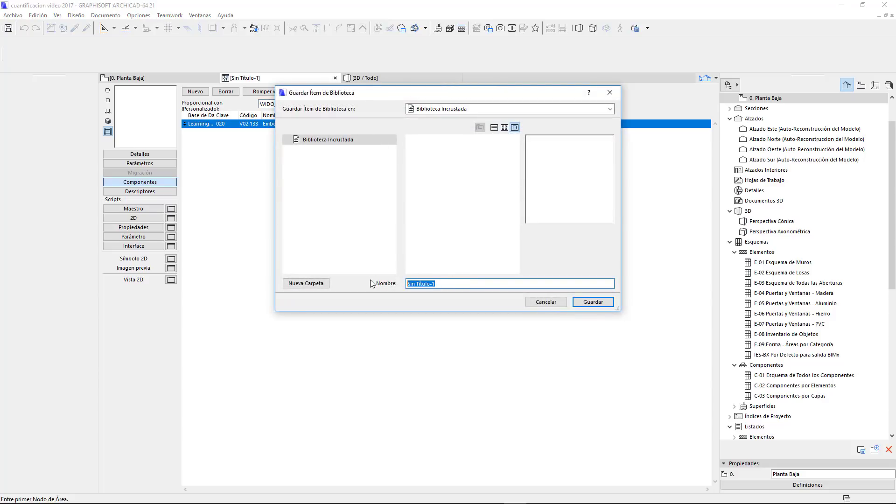
text(v02.)
text(133)
text(P)
click(598, 302)
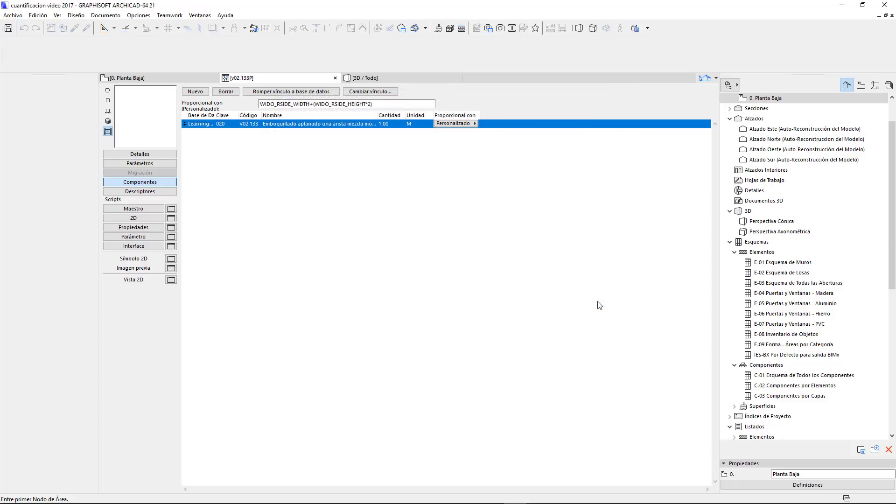
key(ctrl+w)
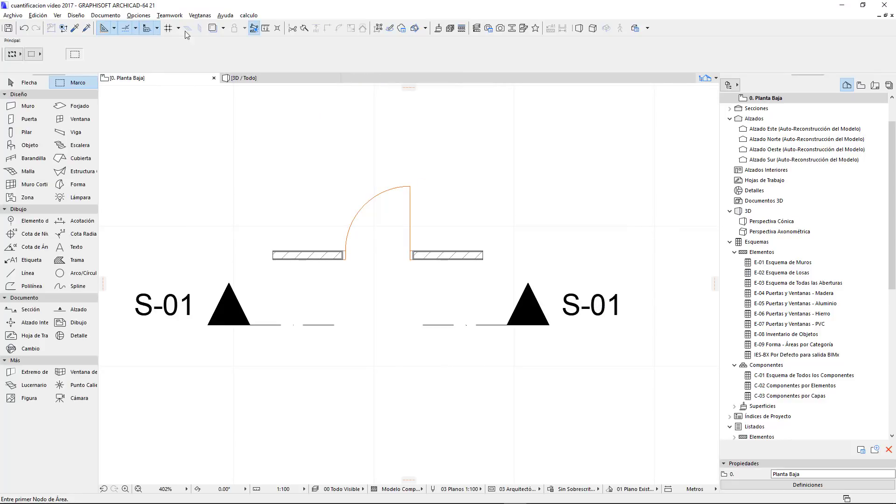
Start a new criteria-linked property object with a component row linked to a database item
click(243, 16)
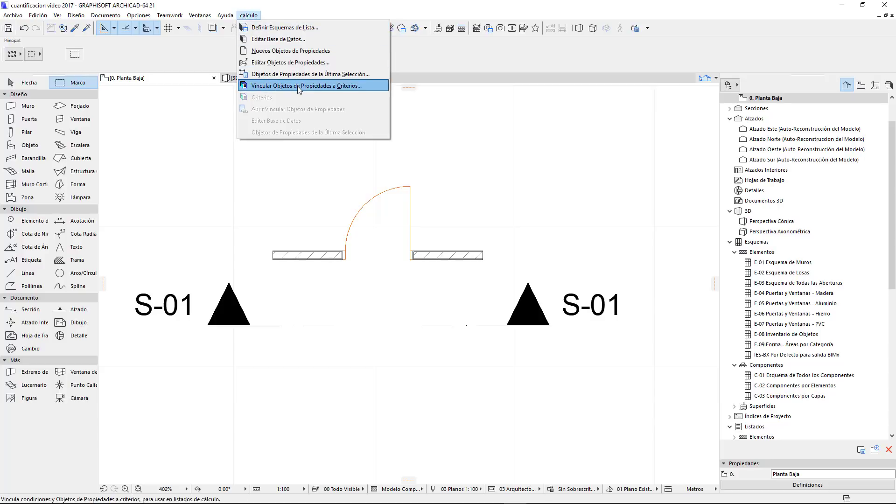
click(297, 60)
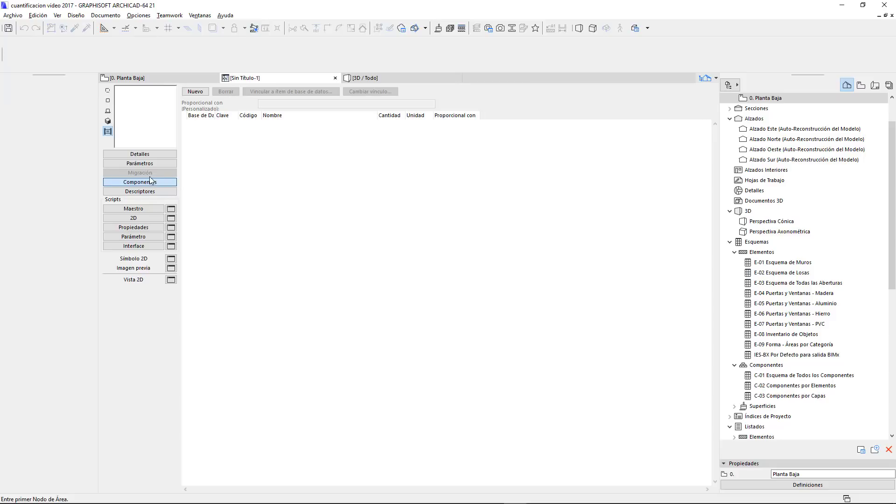
click(150, 194)
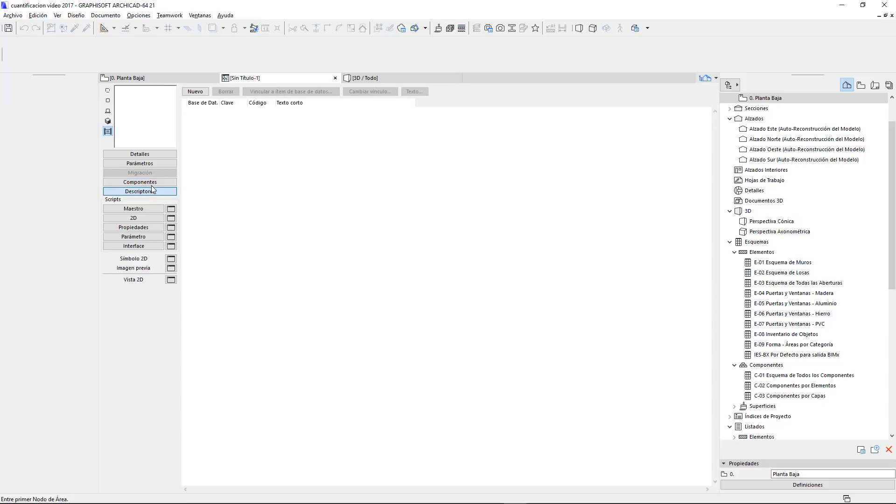
click(199, 92)
click(285, 93)
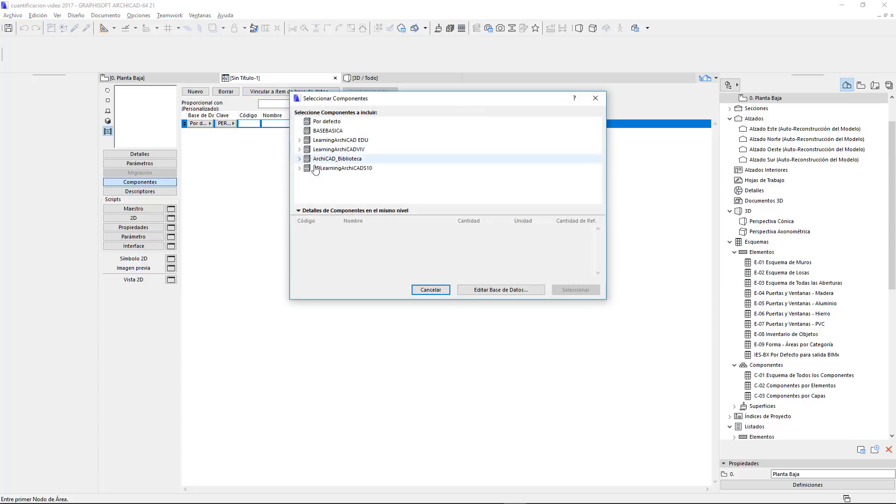
Choose V02.133 Emboquillado aplanado under LearningArchiCADVIV > CONCEPTOS for the row
click(299, 149)
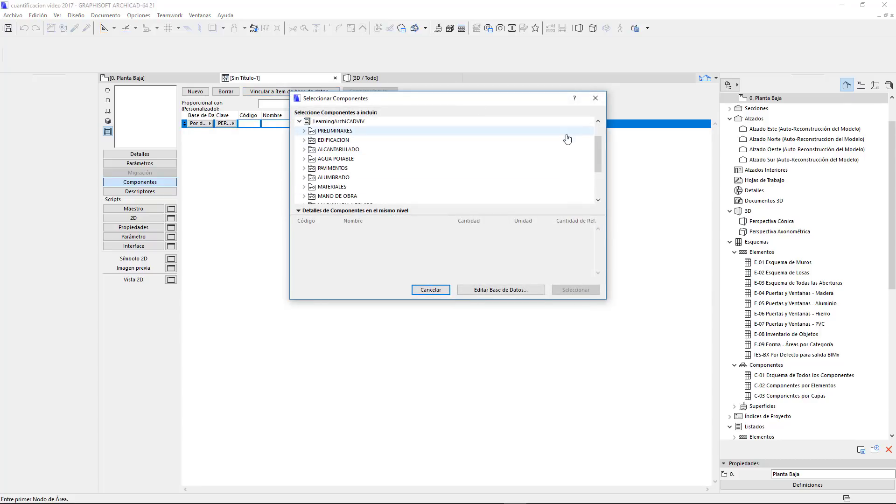
drag(598, 154, 598, 171)
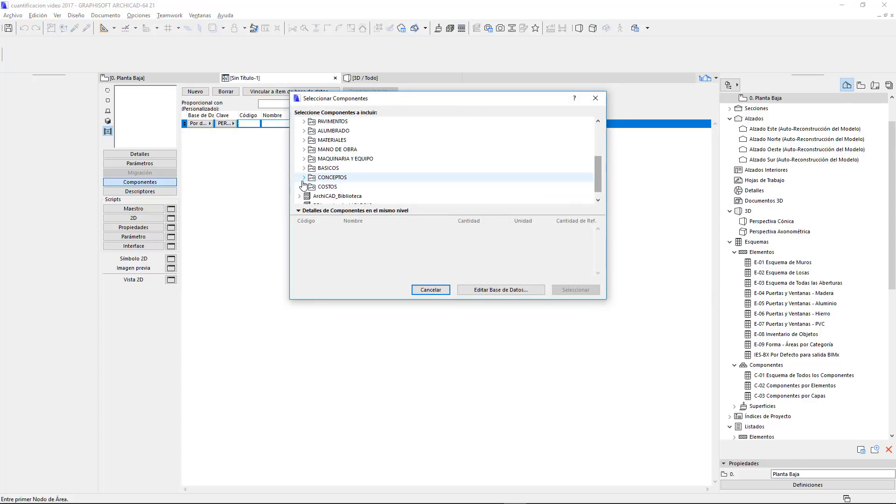
click(305, 178)
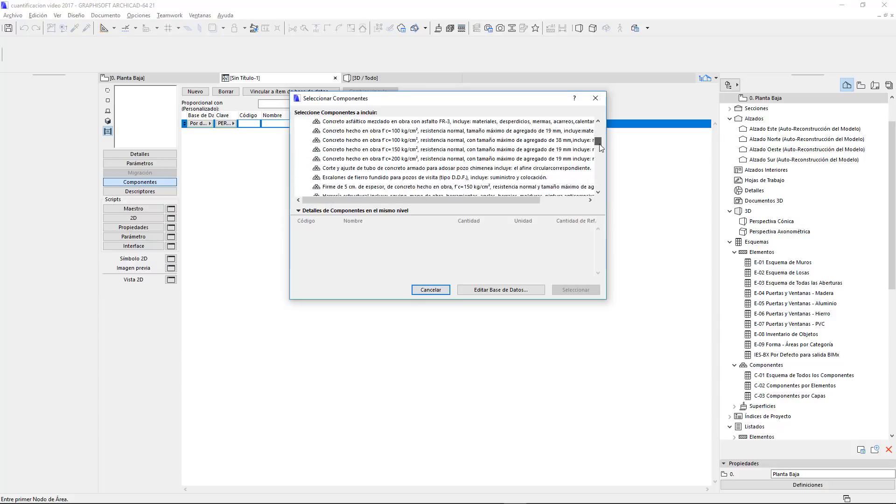
drag(598, 135, 599, 163)
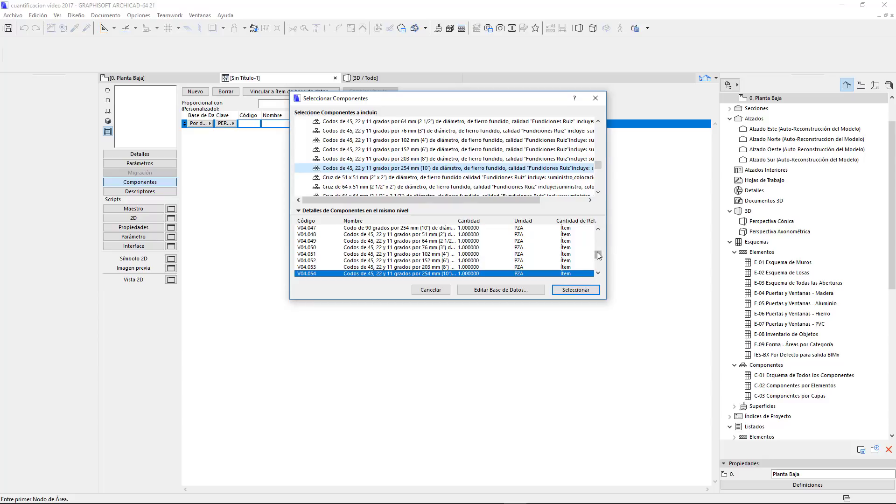
drag(598, 236, 600, 248)
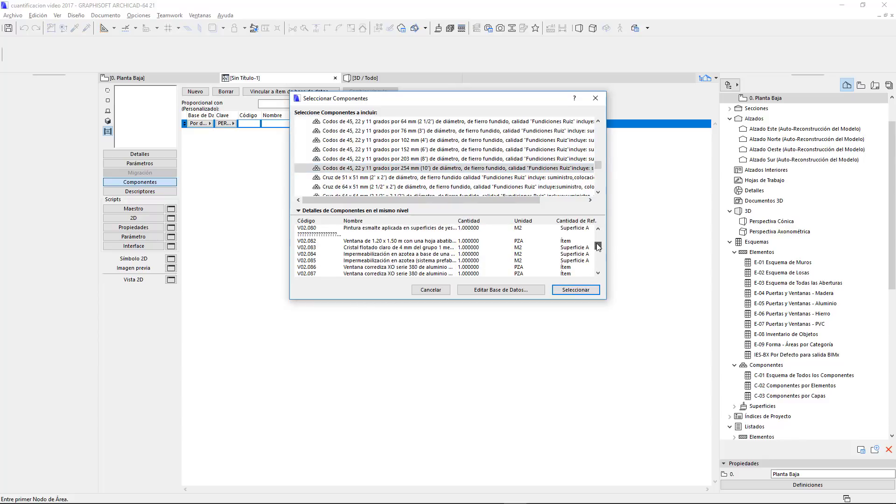
scroll(369, 265, down, 2)
scroll(369, 265, down, 2)
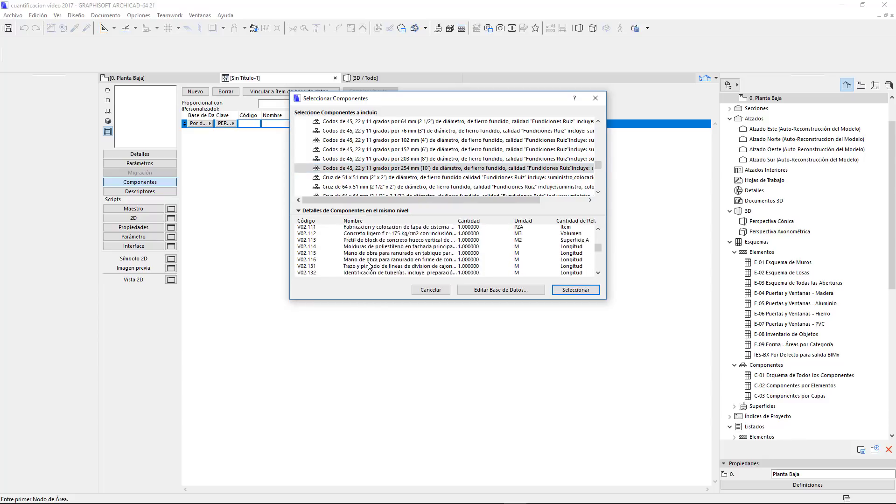
scroll(369, 265, down, 1)
click(327, 267)
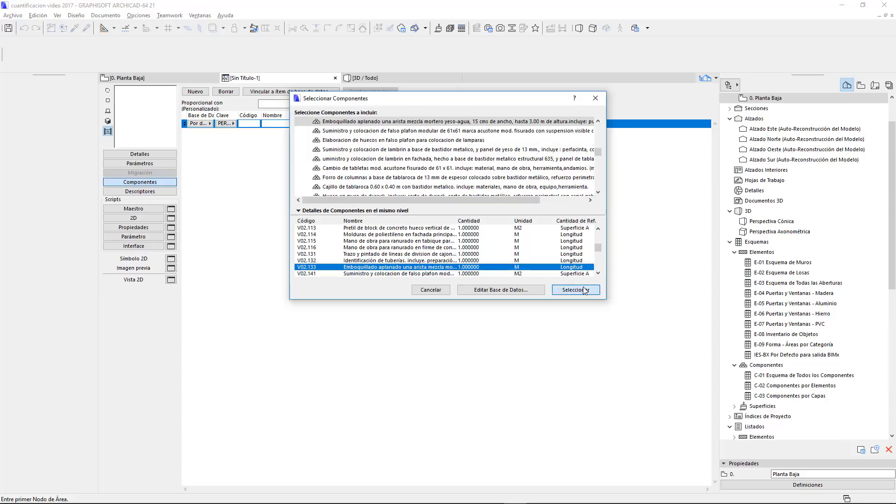
click(576, 290)
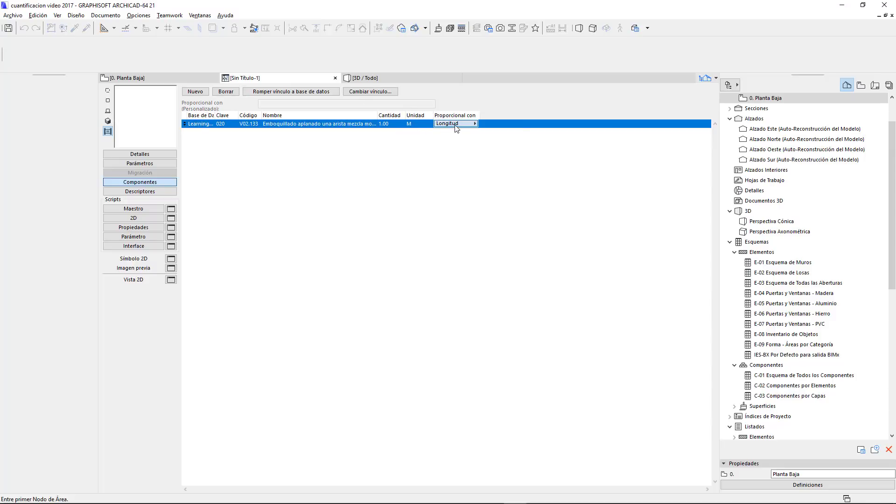
Set Proporcional con to Personalizado with (WIDO_RSIDE_WIDTH*2)+(WIDO_RSIDE_HEIGHT*2)
click(439, 125)
click(512, 177)
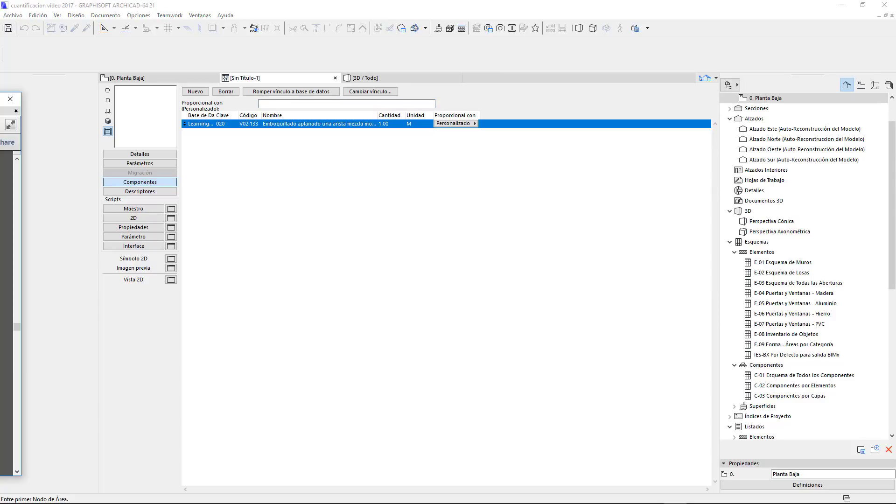
click(325, 103)
text(WIDO_RSIDE_WIDTH)
click(351, 105)
text(+)
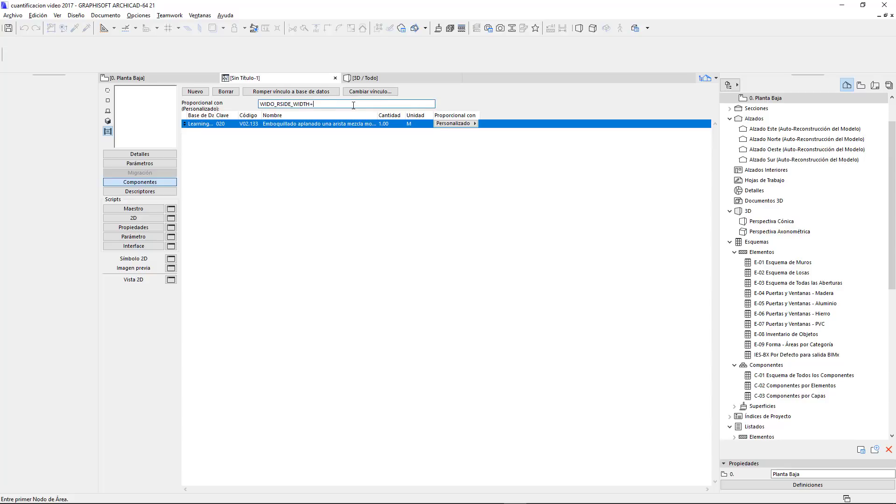
key(ctrl+v)
key(Home)
text(()
text(*)
text()+)
text(()
Save the second property object as v02.133V in the embedded library and close it
click(335, 78)
click(501, 187)
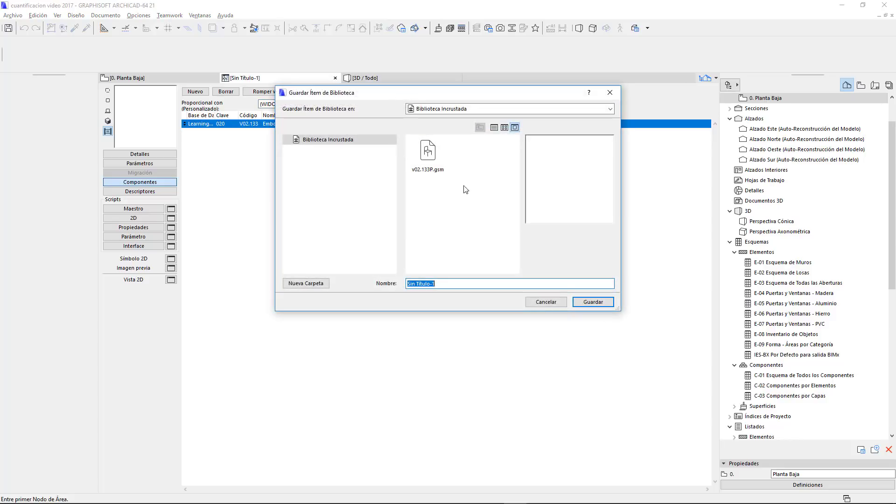
text(v02.133V)
click(601, 306)
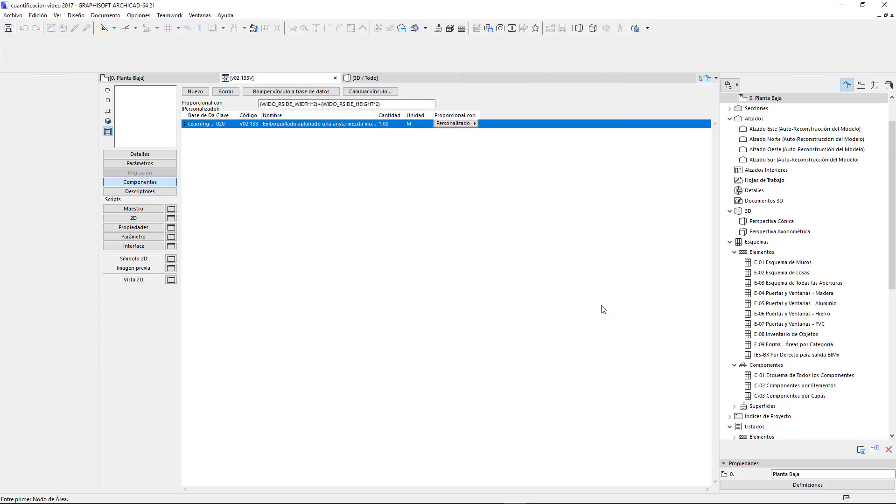
key(ctrl+w)
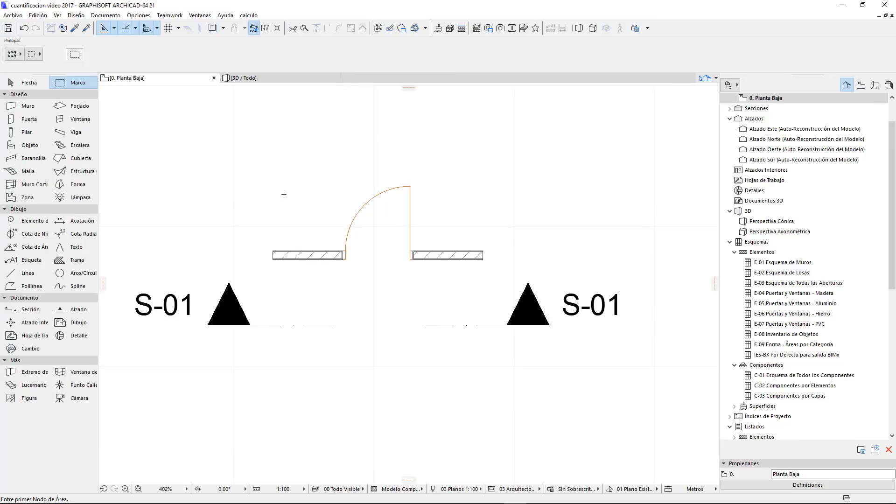
Place a 0.50 × 0.50 window in the wall left of the door
click(66, 119)
key(Tab)
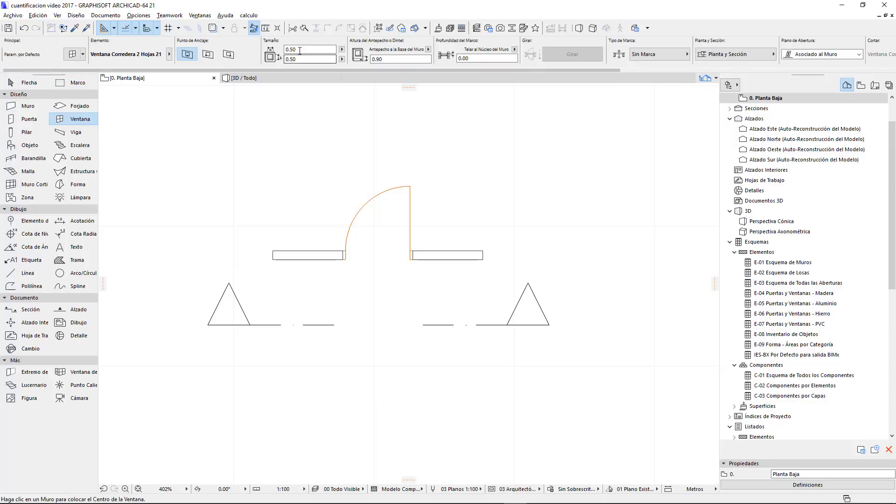
key(Tab)
key(Tab)
key(Tab)
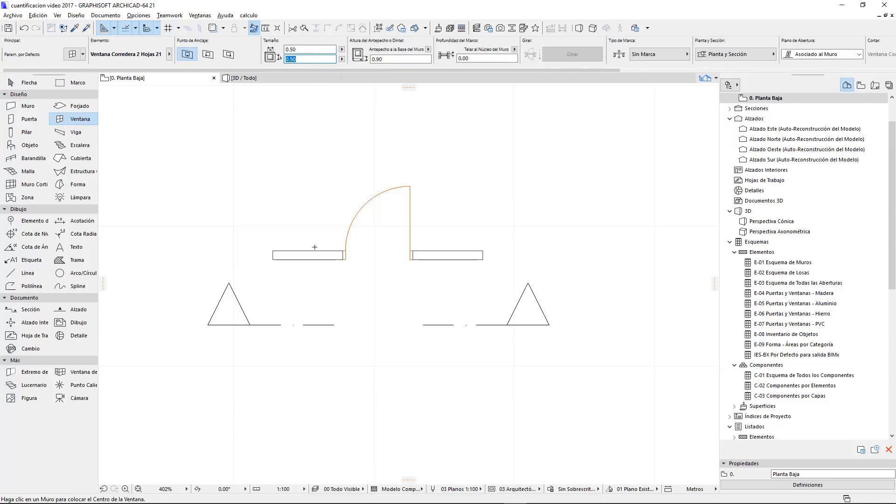
click(309, 255)
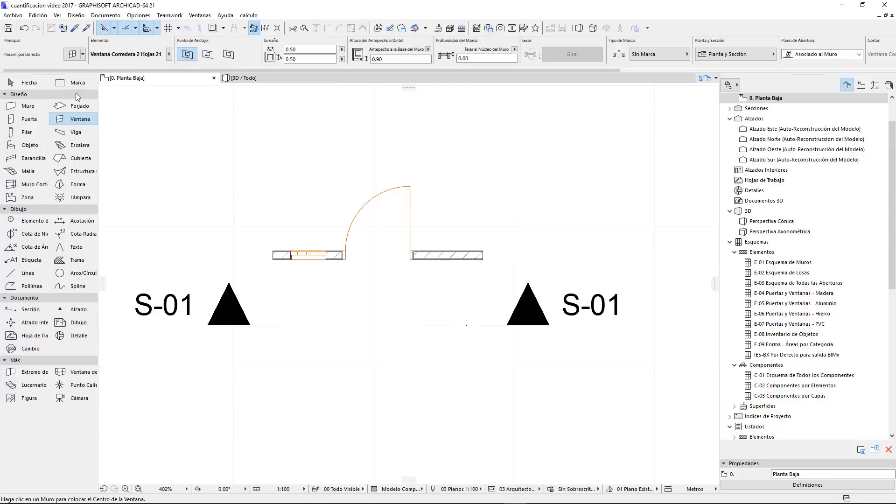
Select the door to inspect its settings, then deselect it and adjust the plan view
click(26, 83)
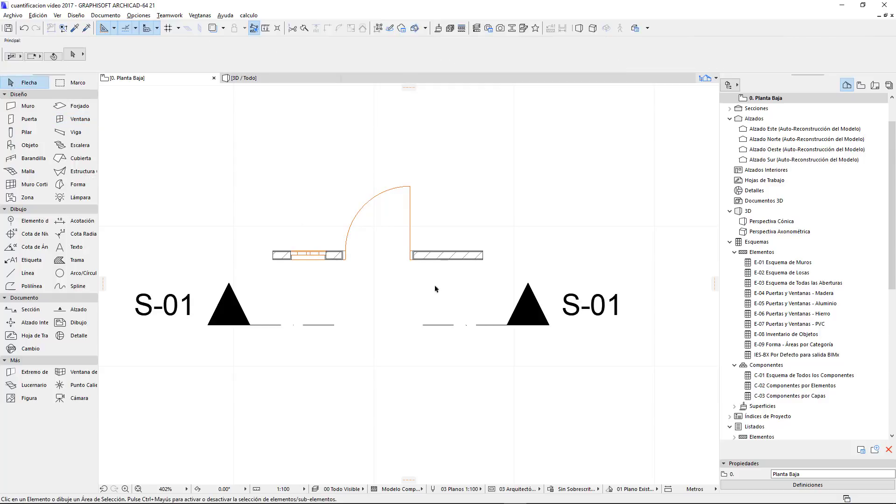
click(412, 260)
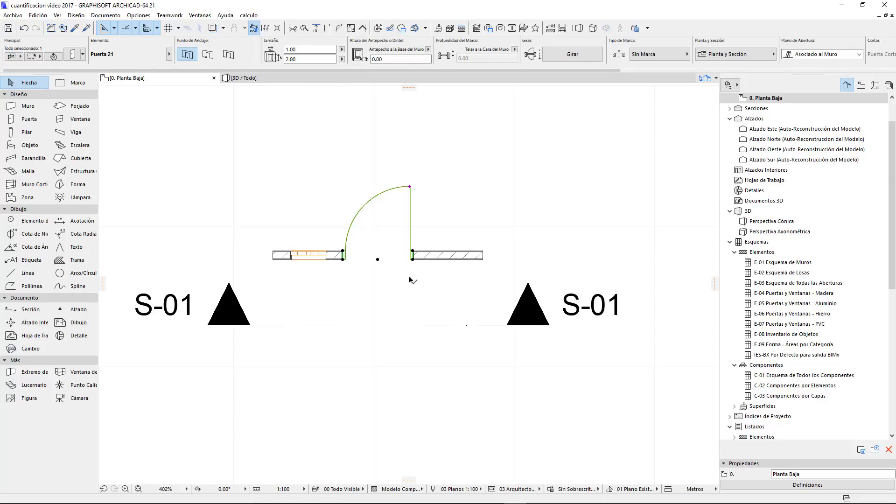
key(Escape)
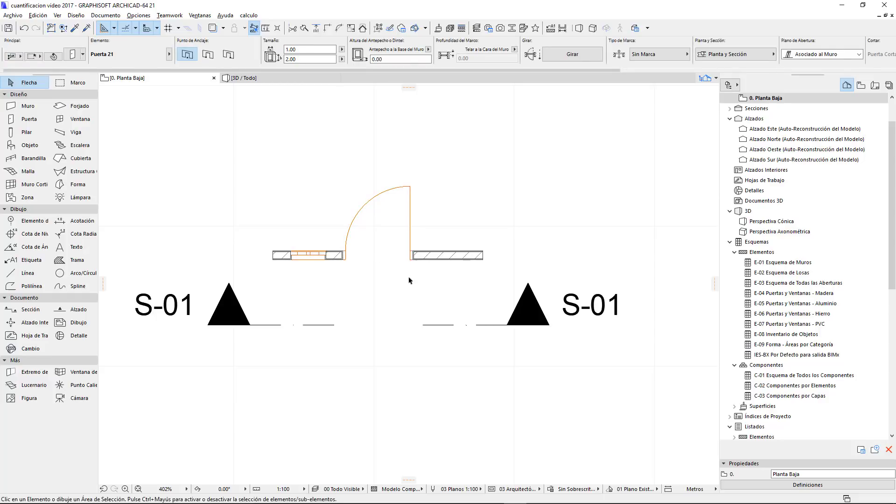
middle_drag(404, 284, 410, 286)
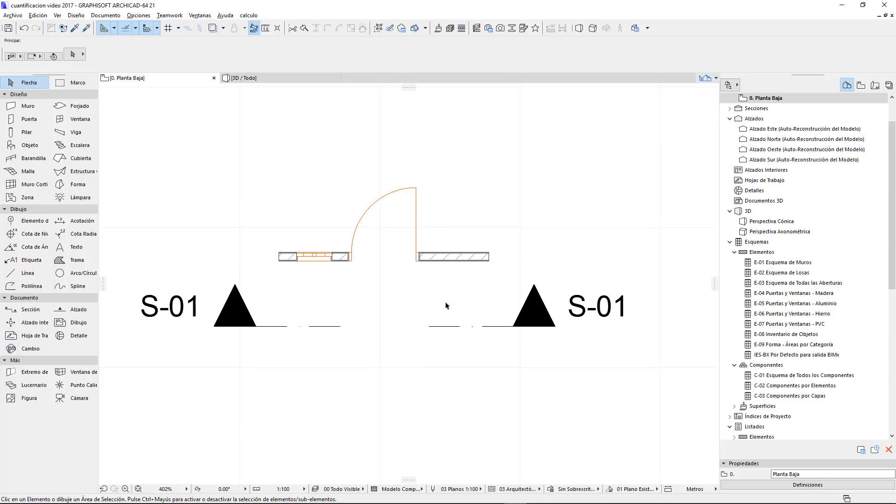
scroll(345, 287, up, 1)
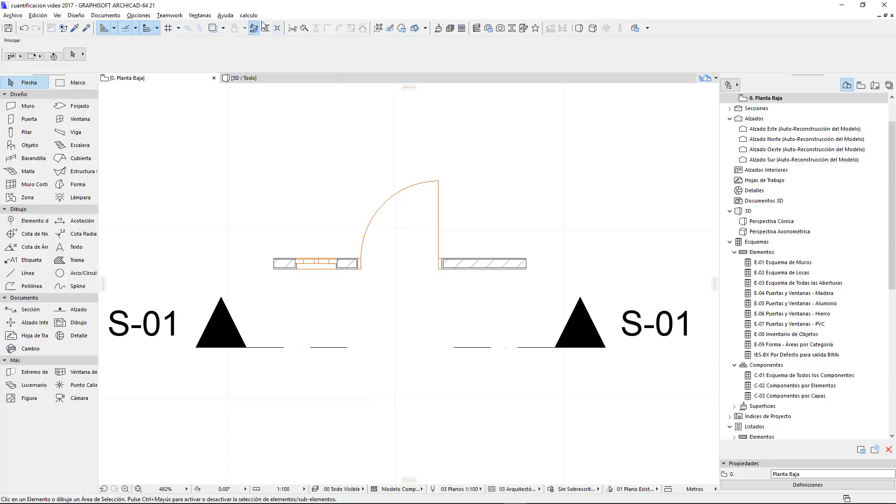
click(244, 17)
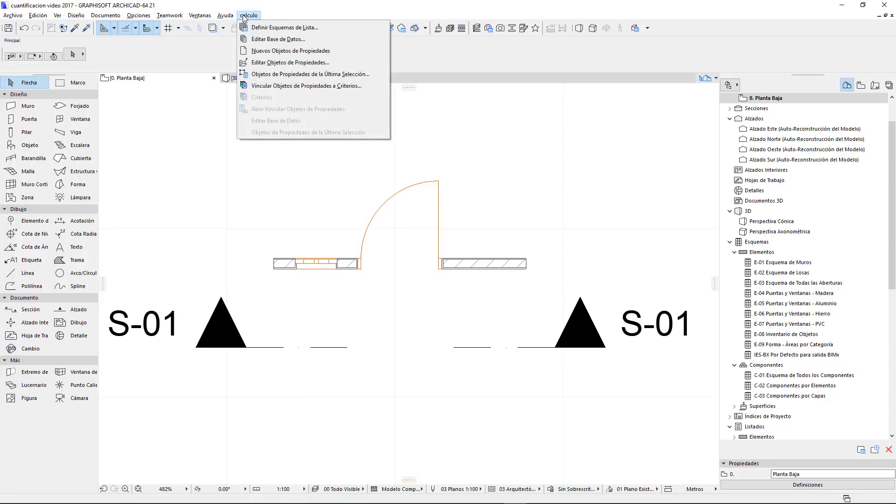
Show the property-object criteria links from the LearningArchiCADVIV database
click(275, 86)
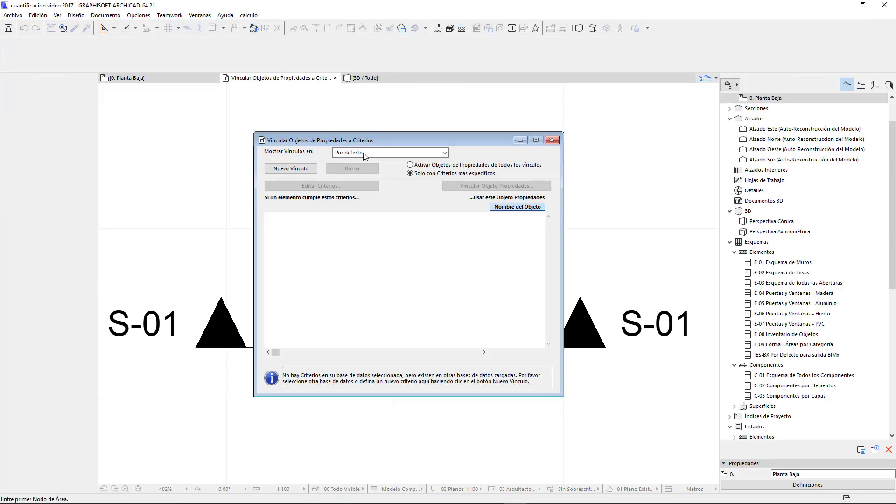
click(369, 153)
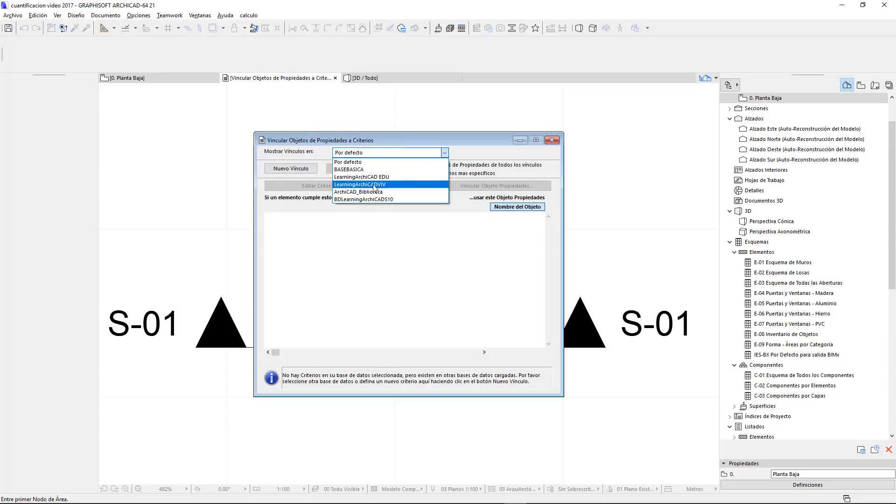
click(375, 186)
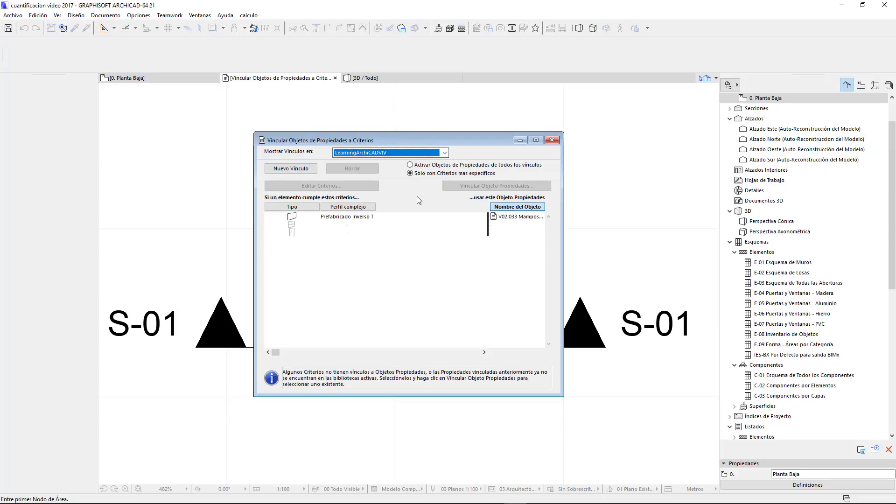
Delete the blank criteria rows, then add a new link and edit its criteria
click(307, 226)
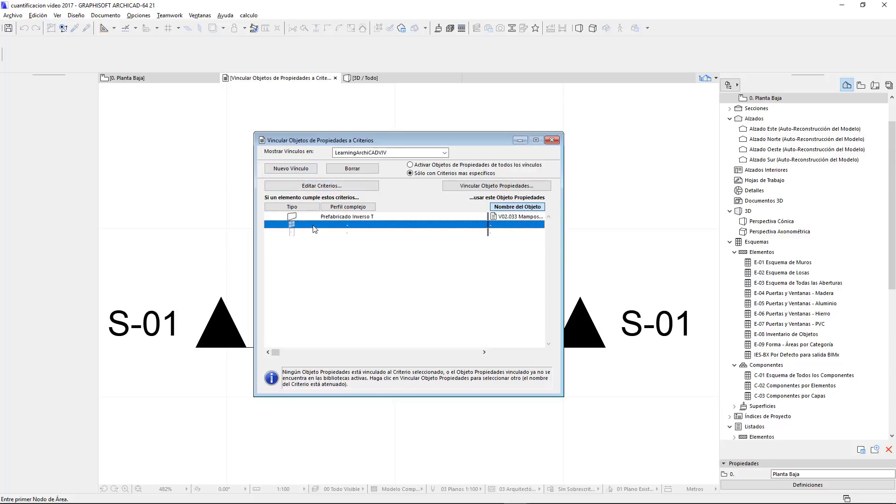
click(355, 173)
click(348, 169)
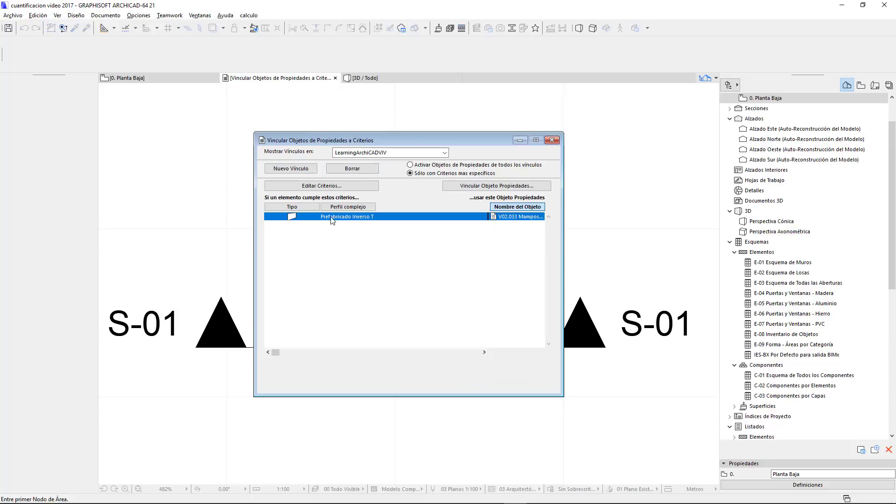
click(295, 170)
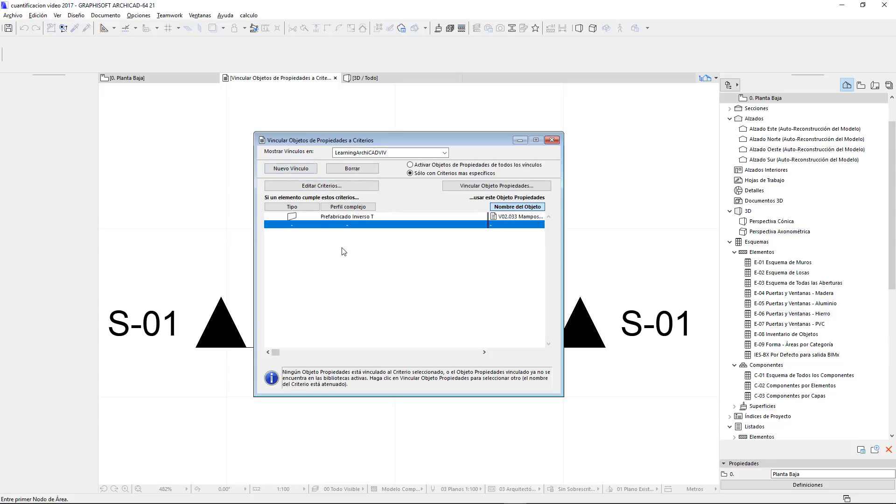
click(321, 186)
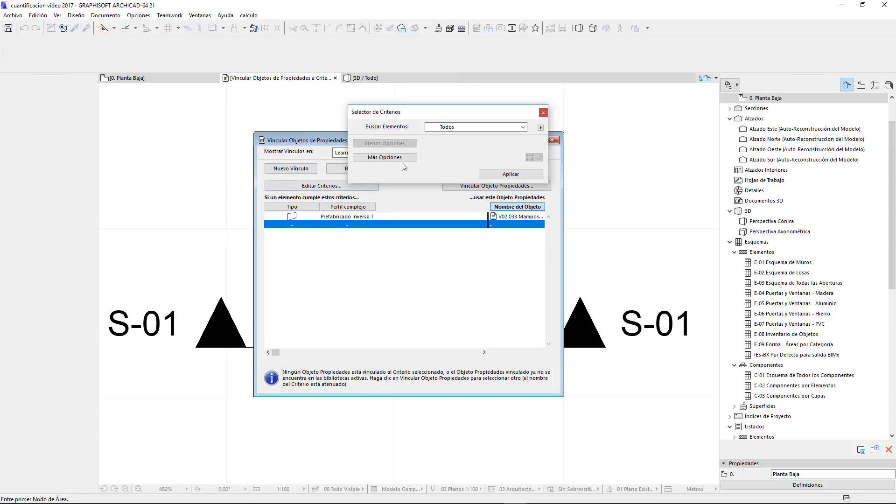
Restrict the new link's criteria to Ventana elements, discarding the extra pen condition
click(456, 132)
click(492, 204)
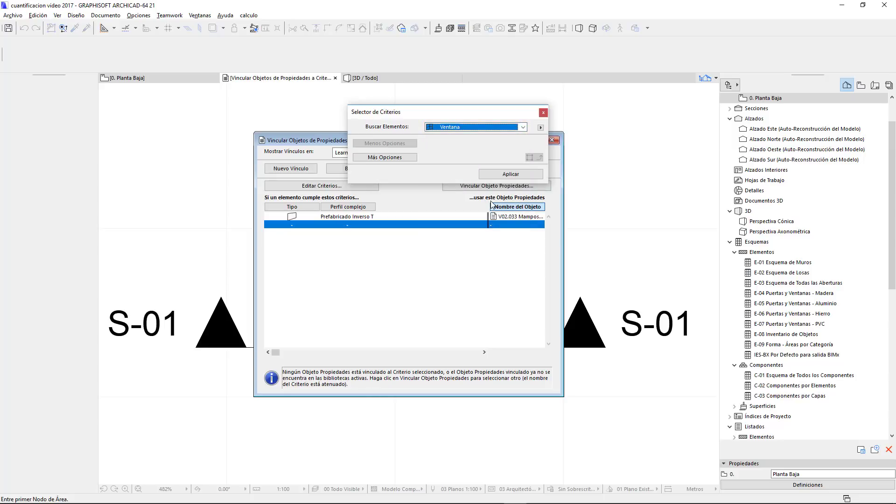
click(384, 157)
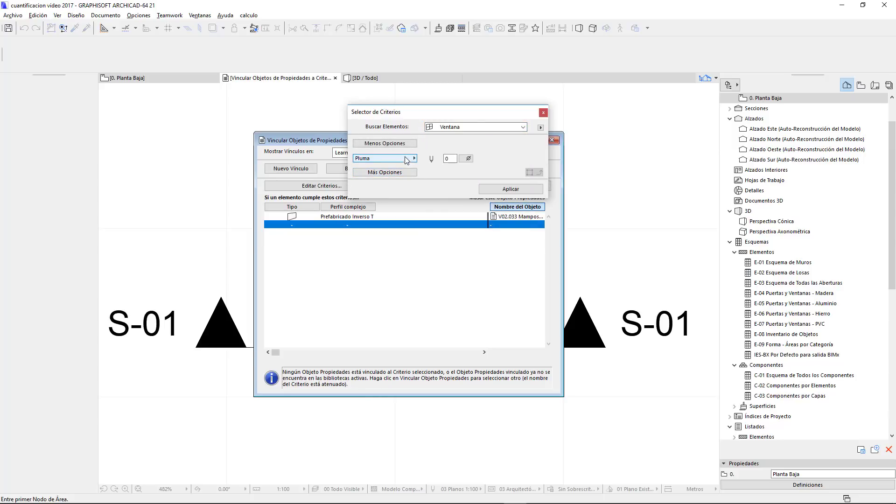
click(409, 159)
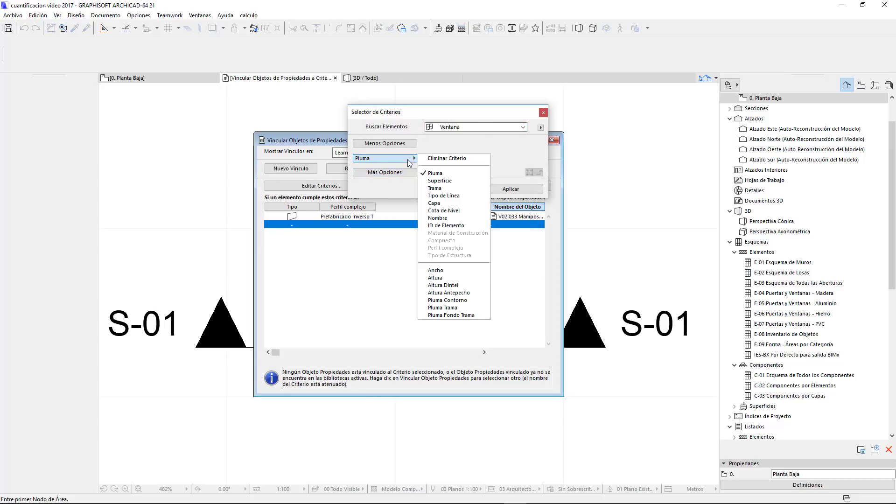
click(405, 185)
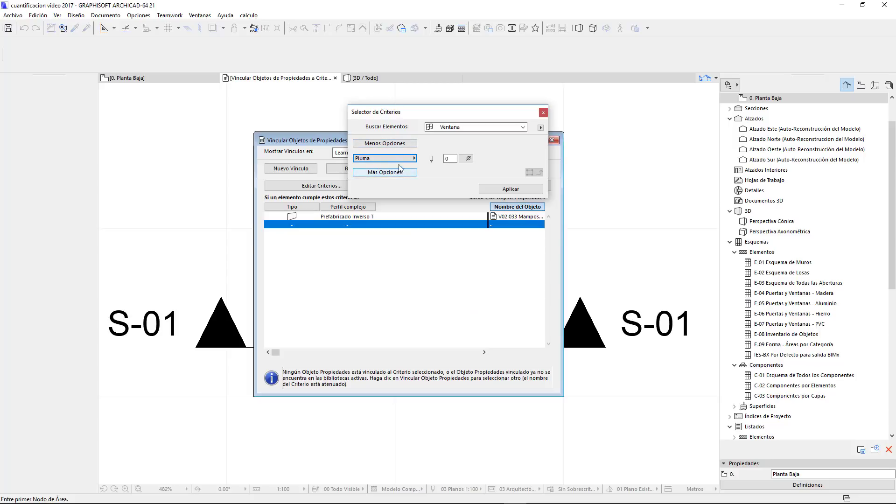
click(396, 144)
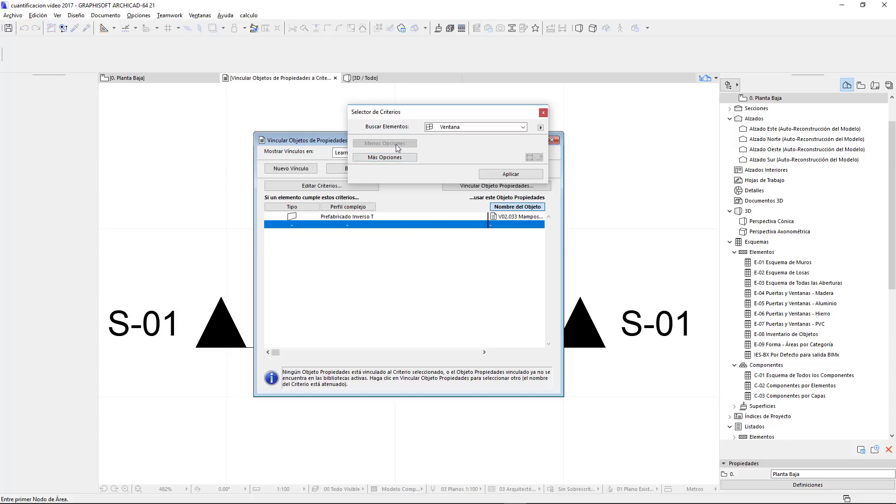
click(511, 174)
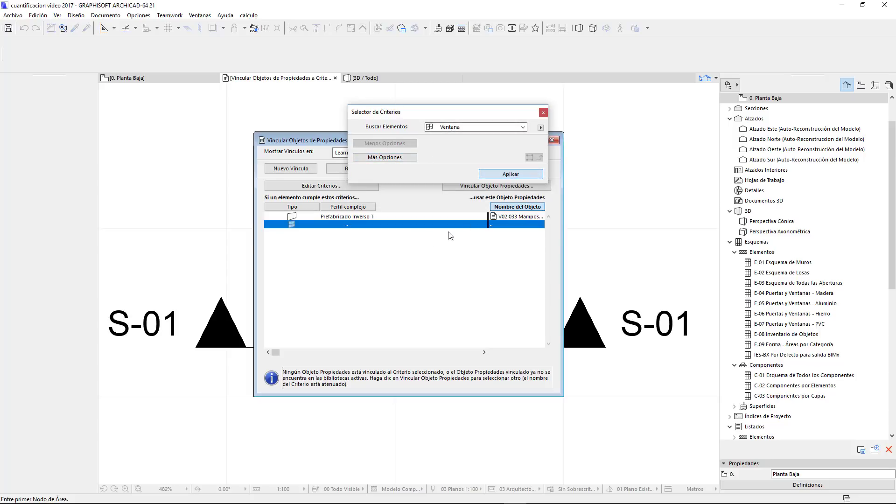
click(500, 132)
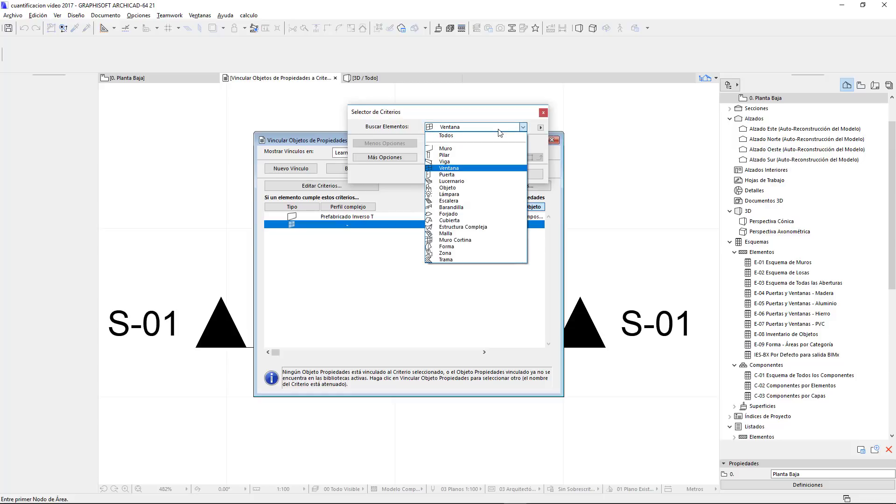
click(543, 113)
Add another link restricted to doors, then list property objects for the second criterion
click(291, 168)
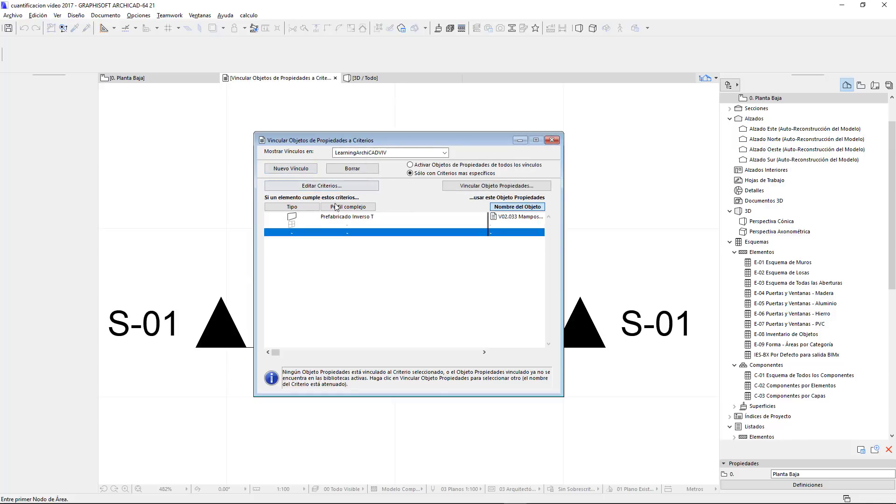
click(313, 191)
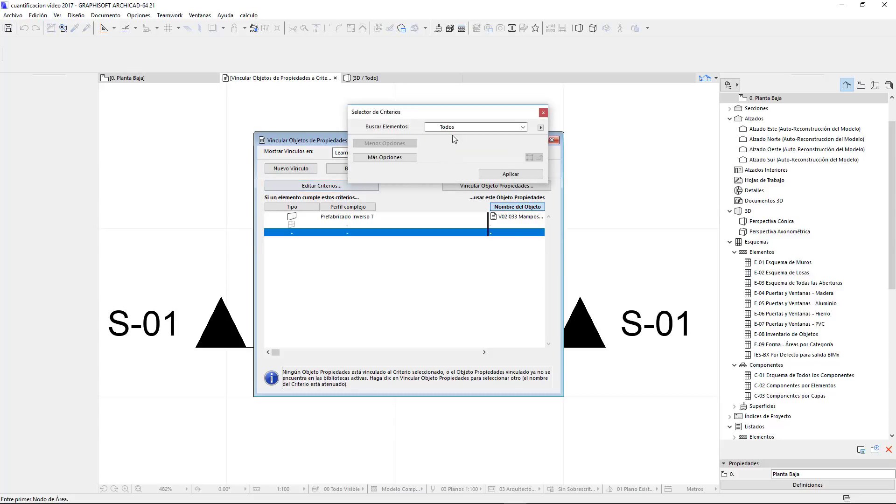
click(461, 130)
click(447, 175)
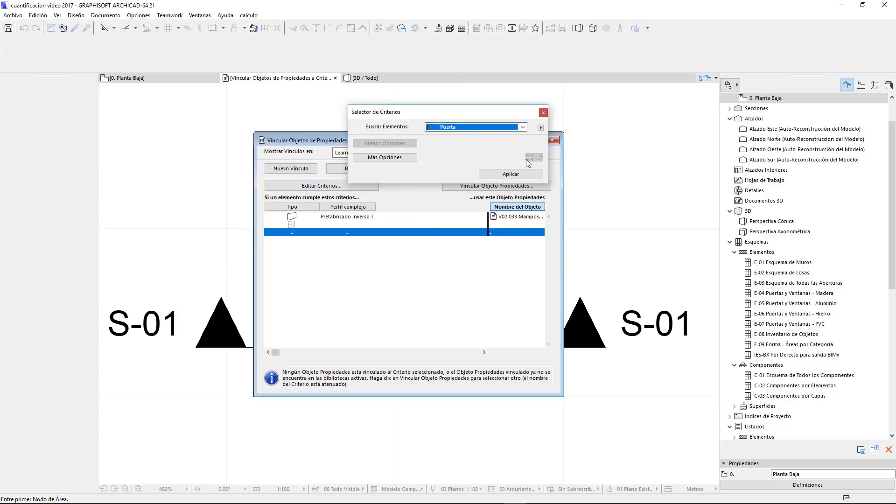
click(544, 113)
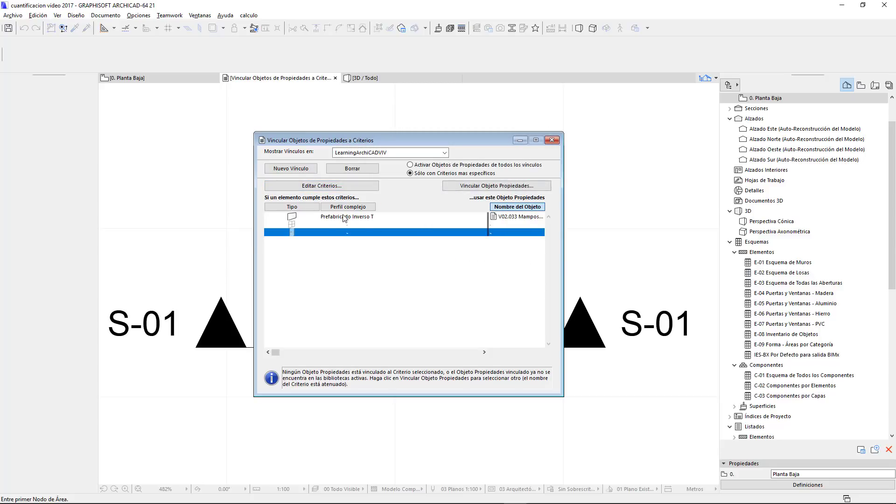
click(500, 225)
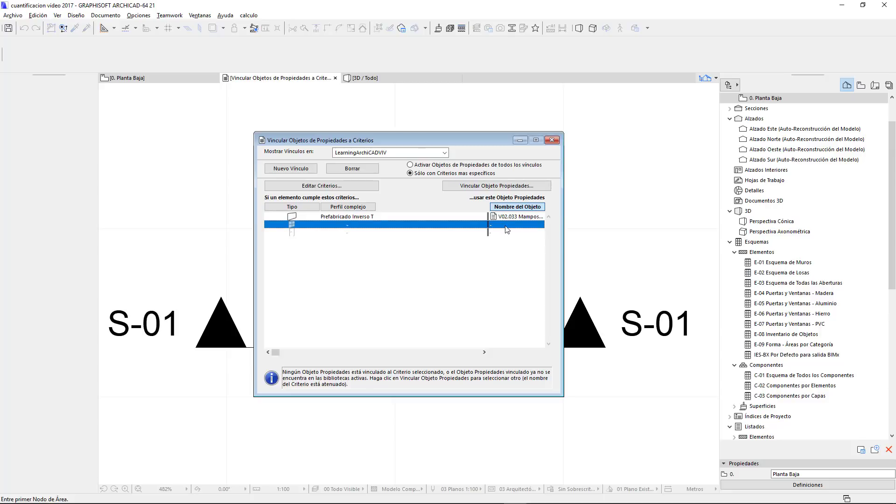
click(497, 186)
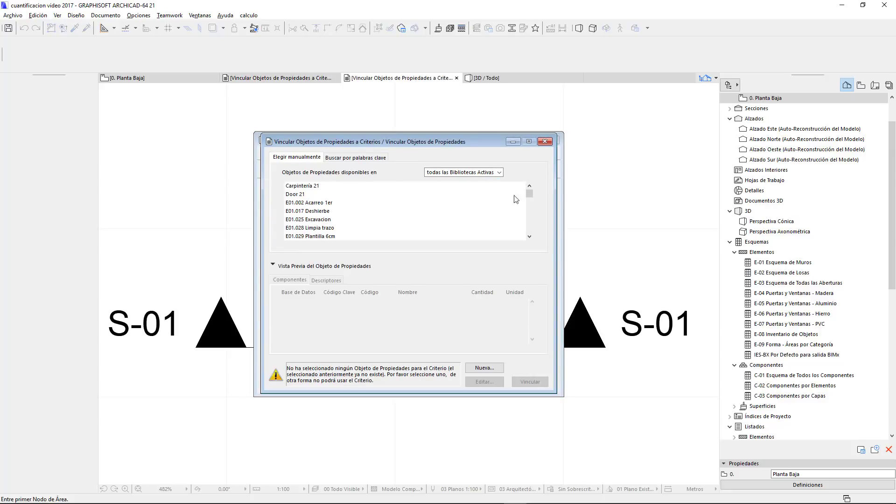
Link the v02.133V.gsm property object to the second (window) criterion
drag(530, 190, 532, 239)
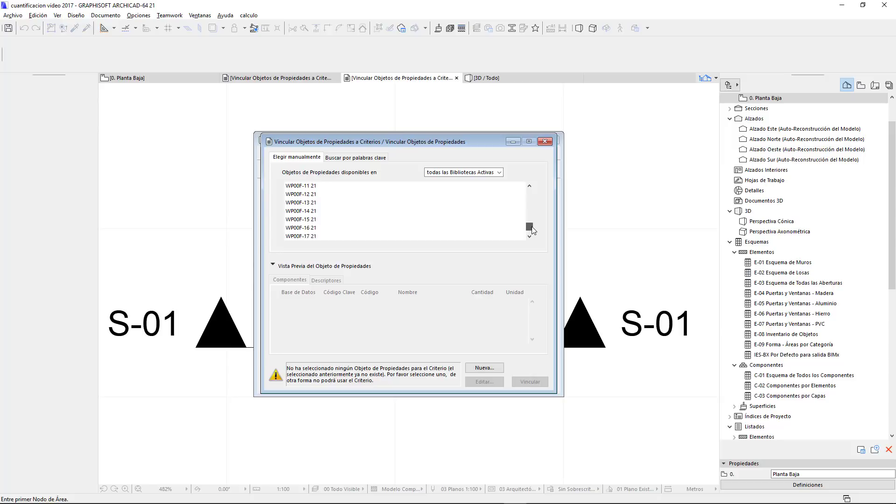
scroll(530, 229, up, 5)
click(355, 236)
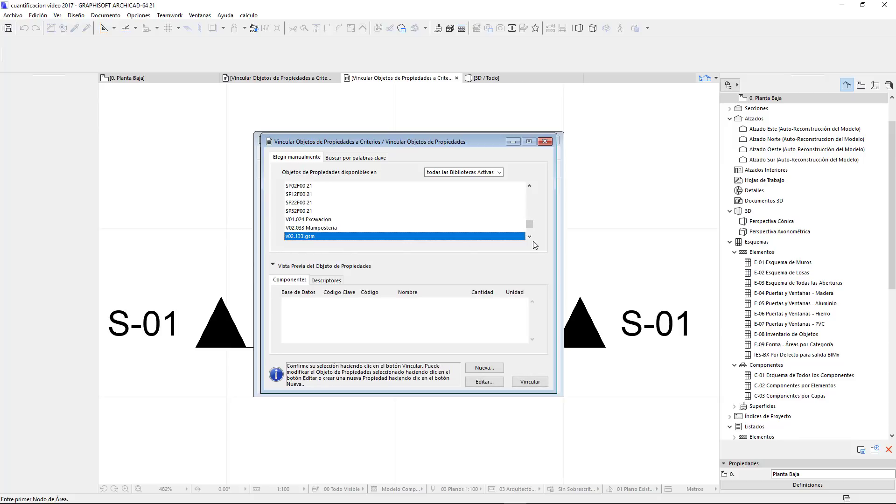
click(529, 236)
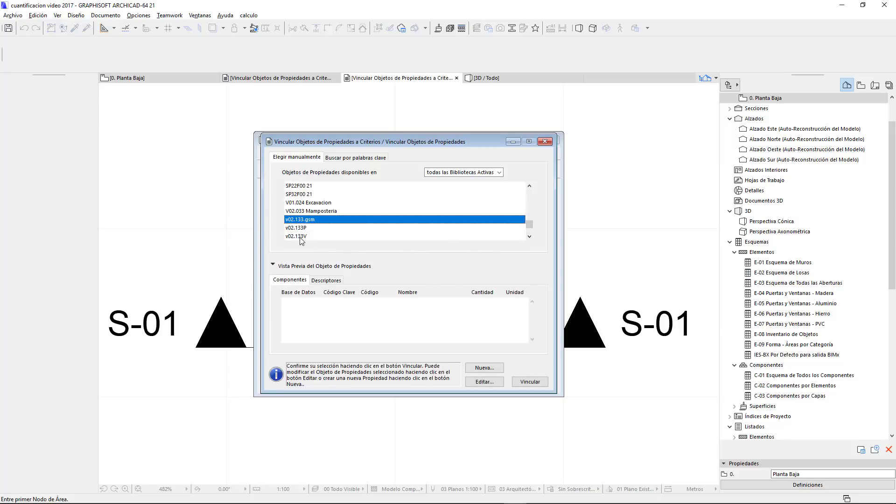
click(301, 236)
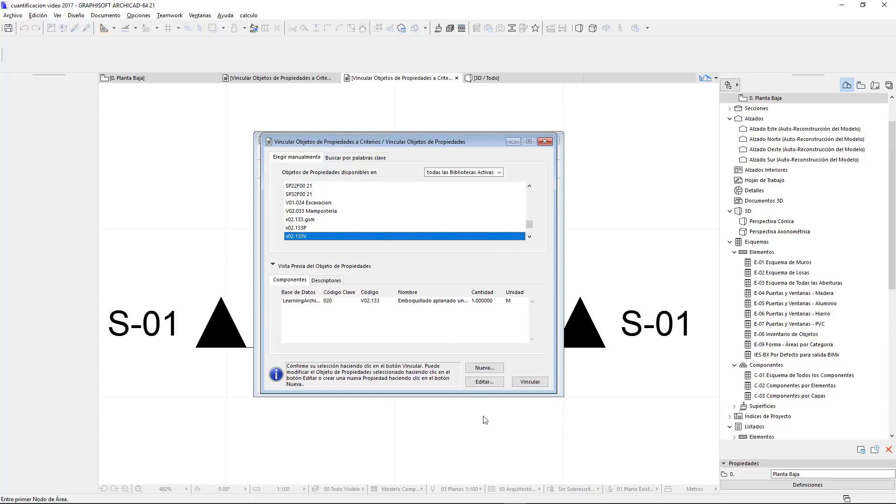
click(530, 383)
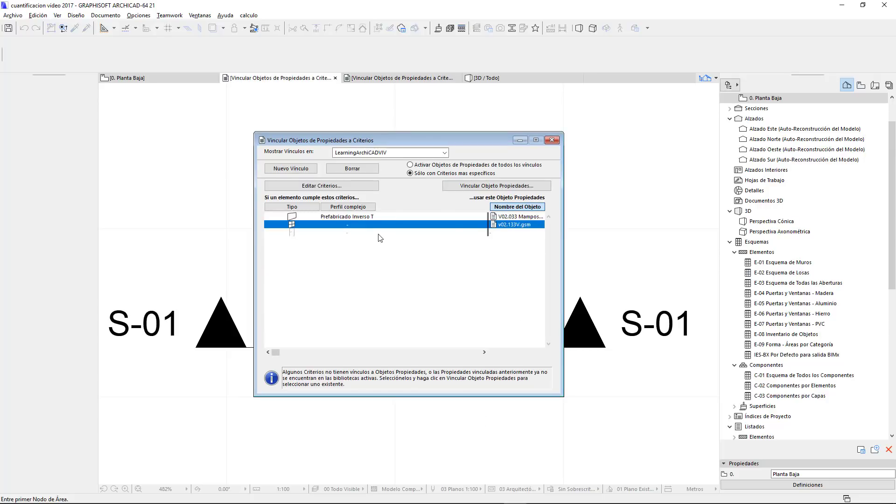
Link v02.133P.gsm to the third (door) criterion and close the criteria links
click(411, 234)
click(514, 187)
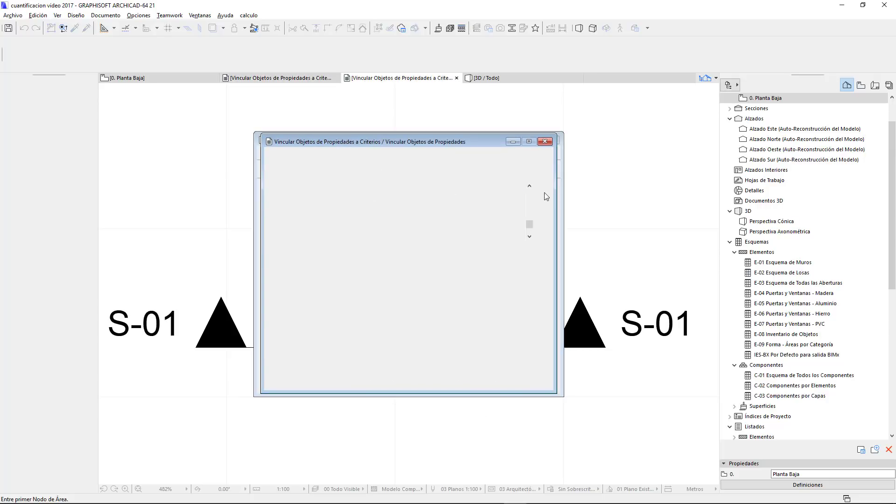
drag(532, 194, 530, 229)
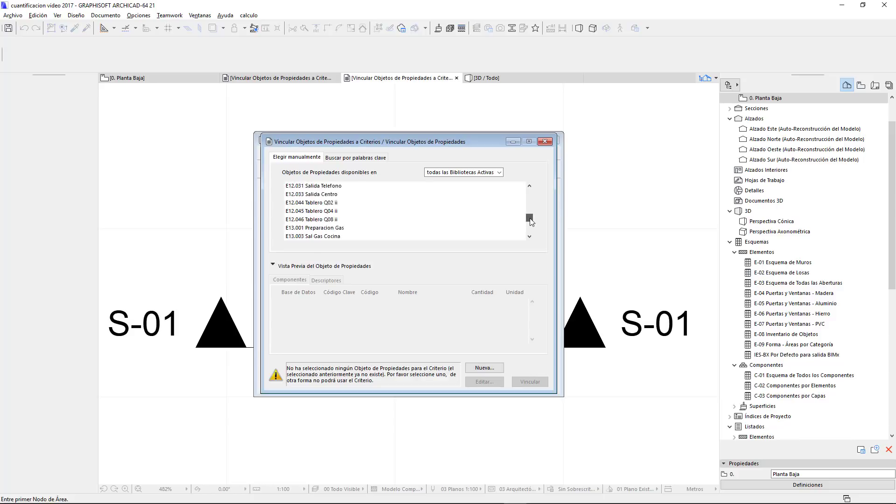
scroll(530, 227, down, 1)
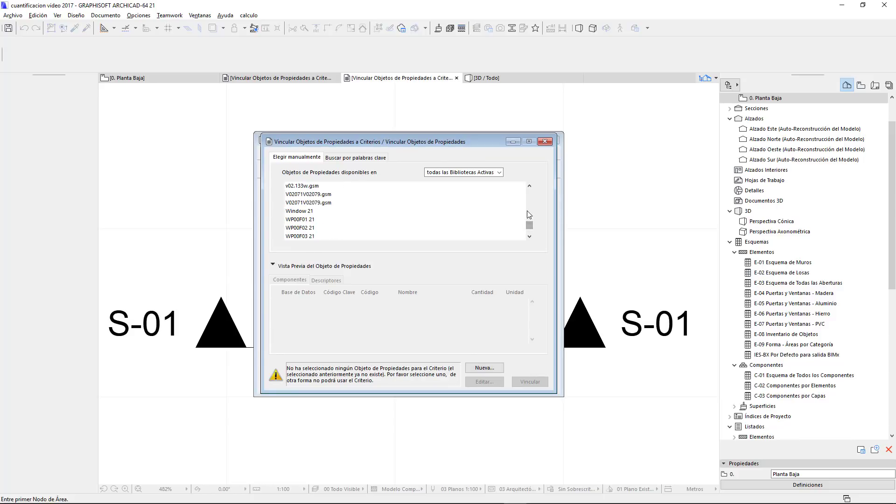
scroll(530, 214, up, 2)
click(316, 236)
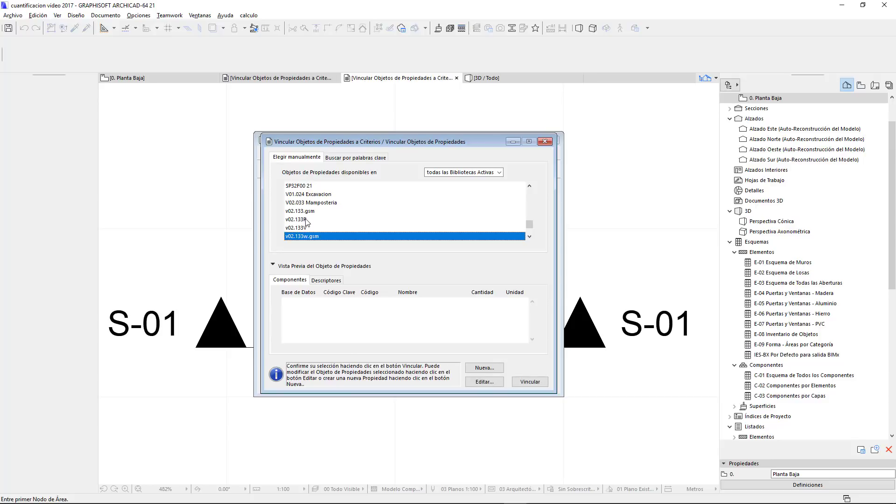
click(319, 221)
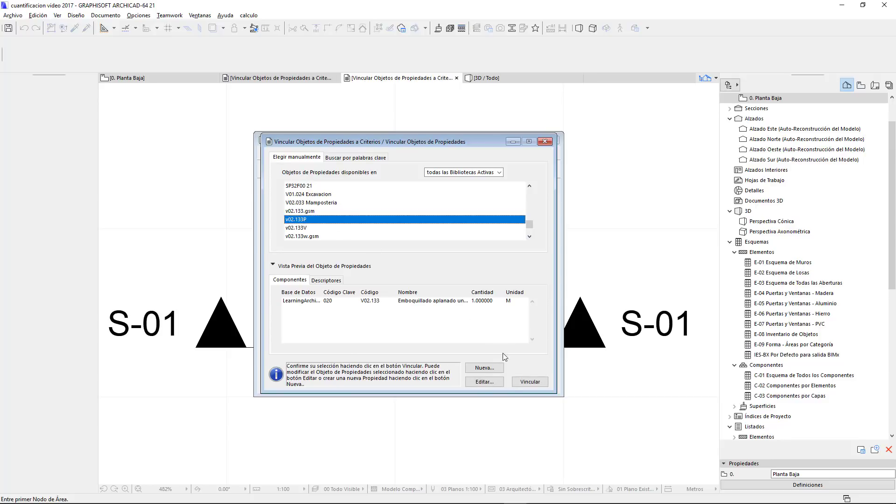
click(531, 381)
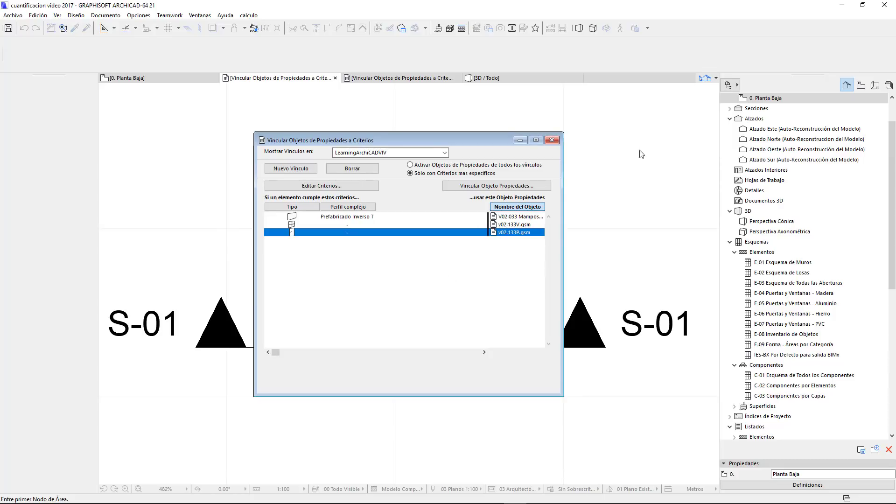
click(553, 140)
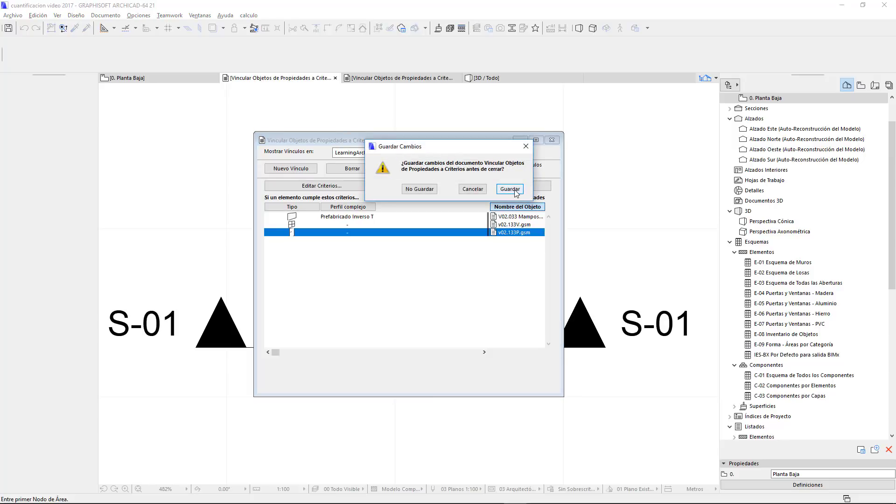
Save the criteria links and check the default door's Listados shows v02.133P and Carpintería 21
click(515, 192)
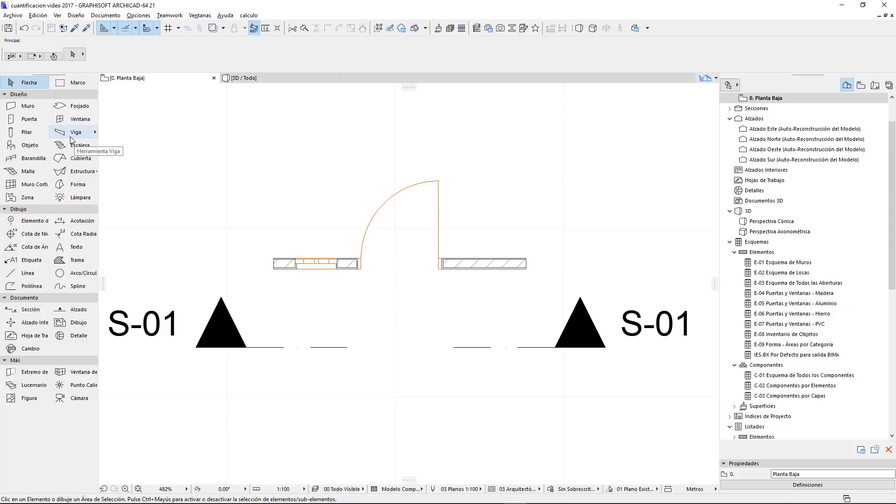
click(29, 120)
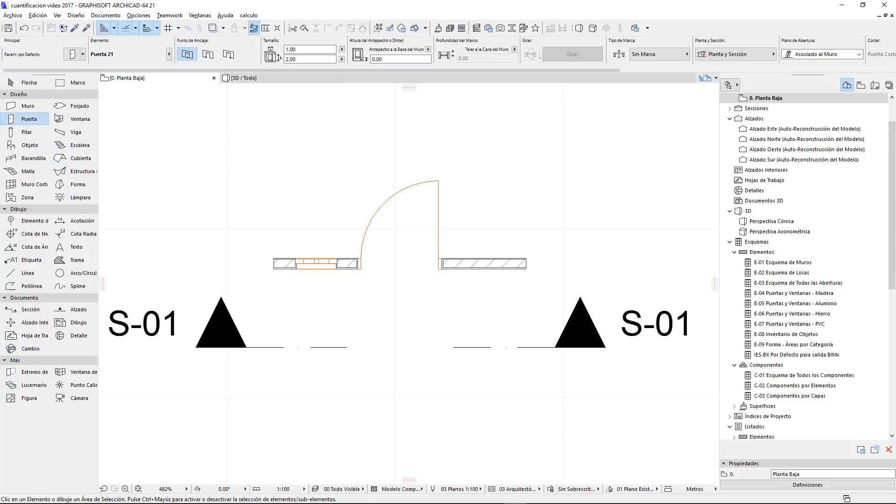
click(71, 55)
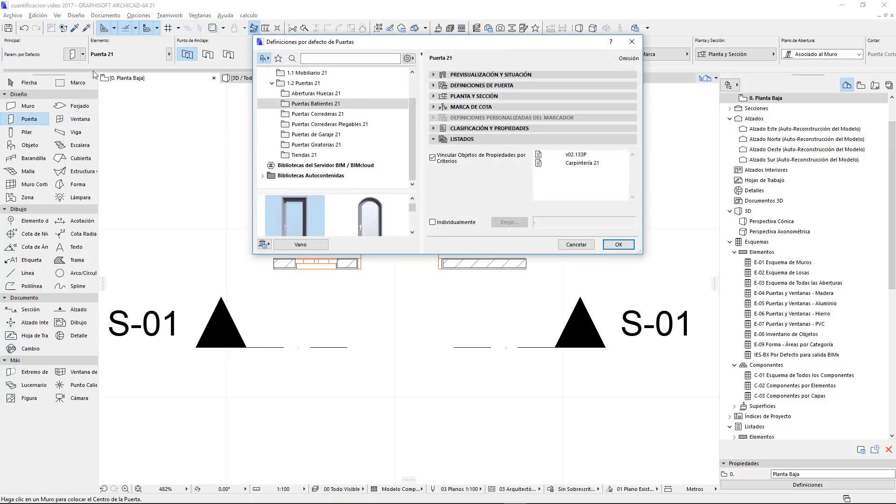
click(485, 138)
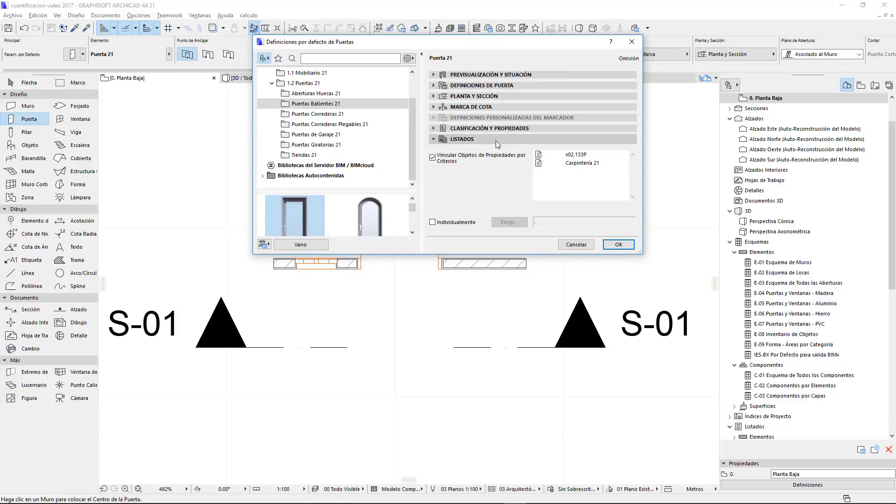
click(577, 245)
click(138, 15)
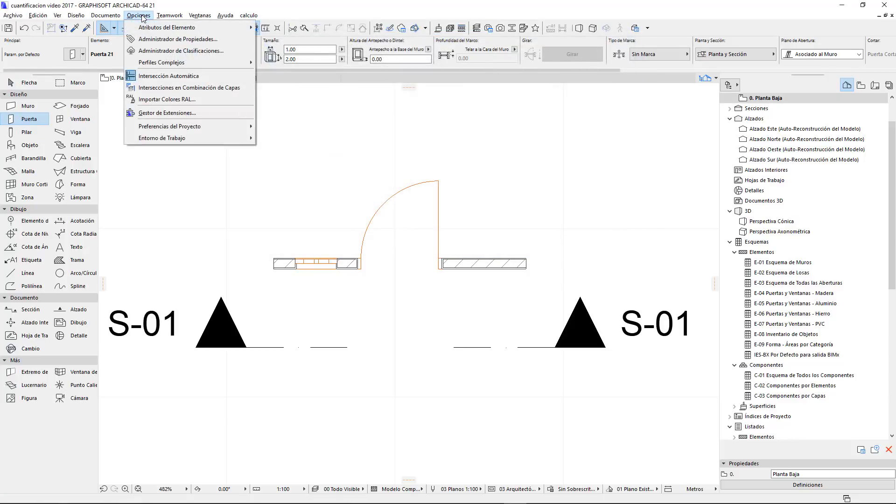
mouse_move(161, 138)
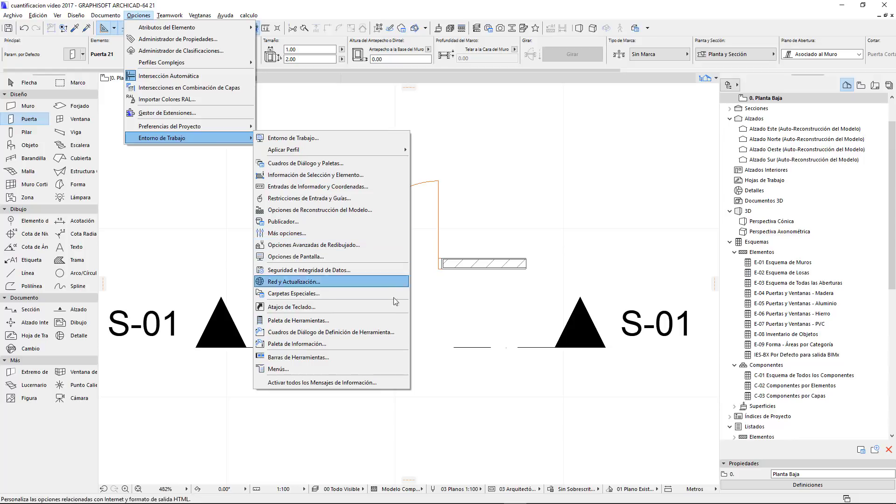
Review the Listados panel for the Muro, Ventana and Puerta tool settings dialogs, then accept the work environment
click(343, 334)
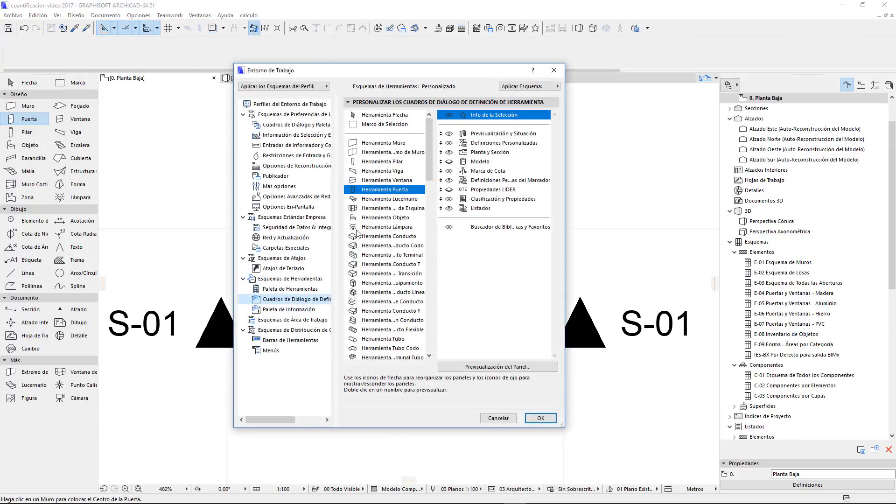
click(374, 145)
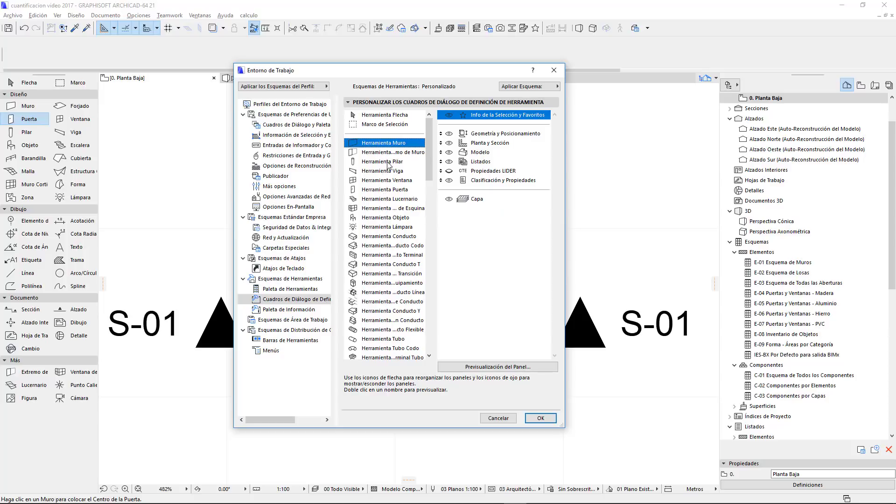
click(456, 163)
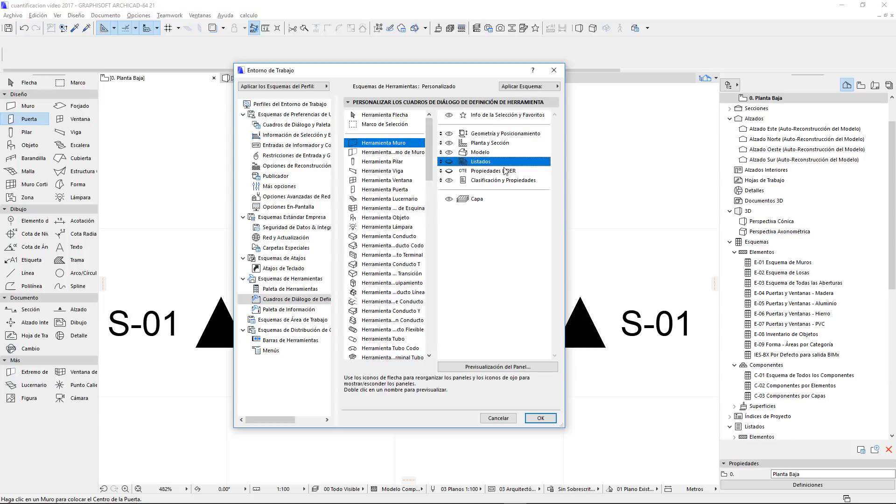
click(377, 182)
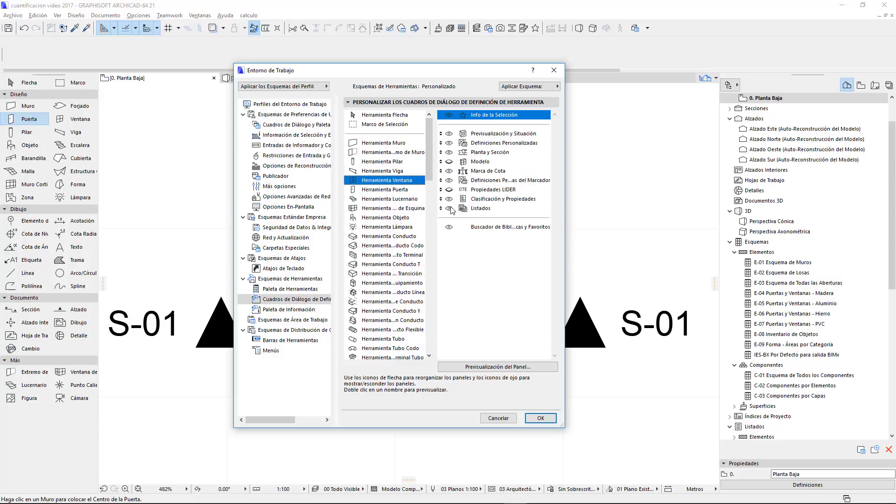
click(452, 210)
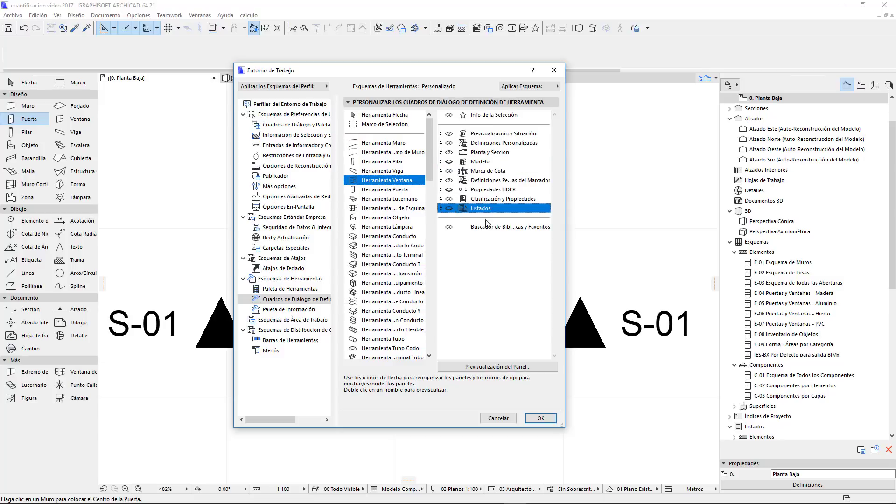
click(384, 190)
click(451, 209)
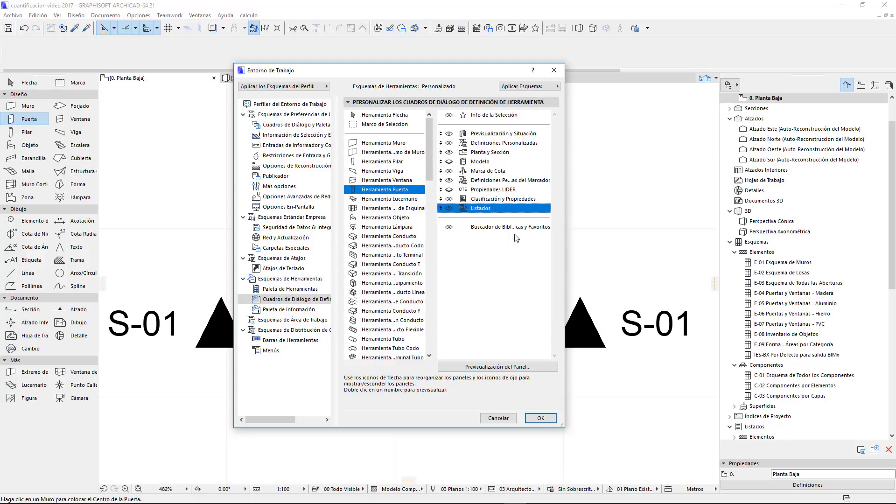
click(548, 420)
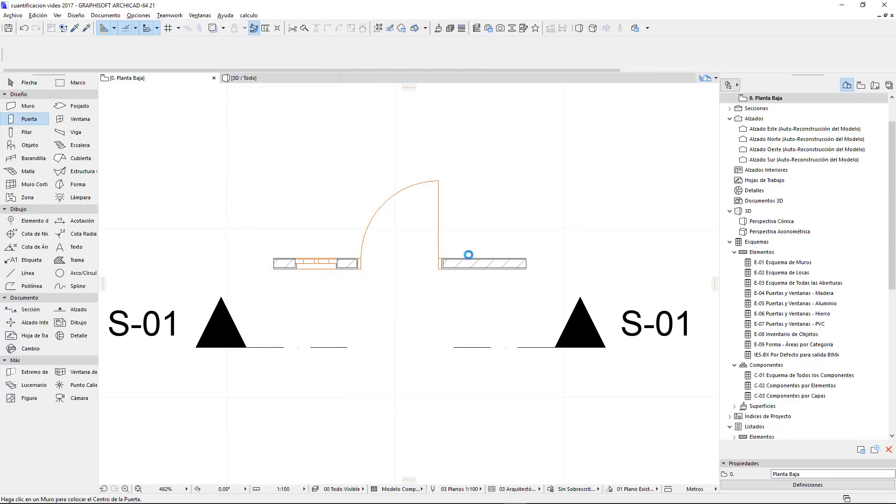
click(28, 82)
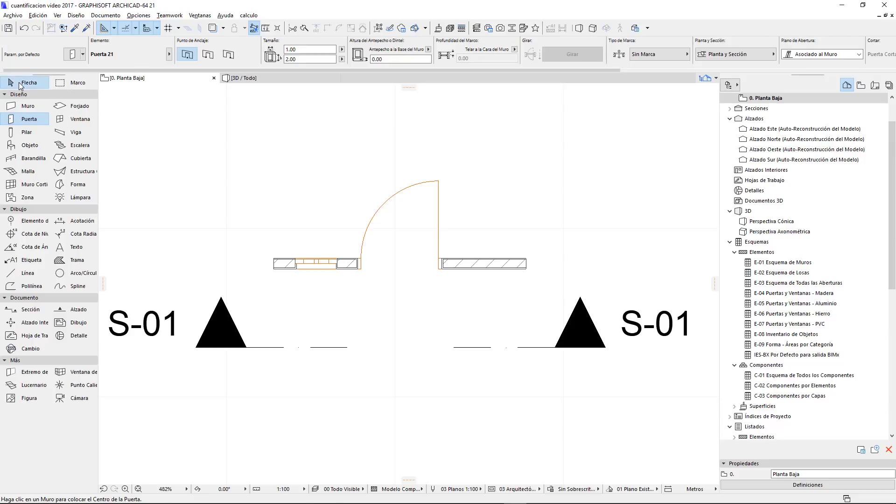
Check the placed door's Listados shows v02.133P and Carpintería 21 linked by criteria, then deselect it
click(441, 183)
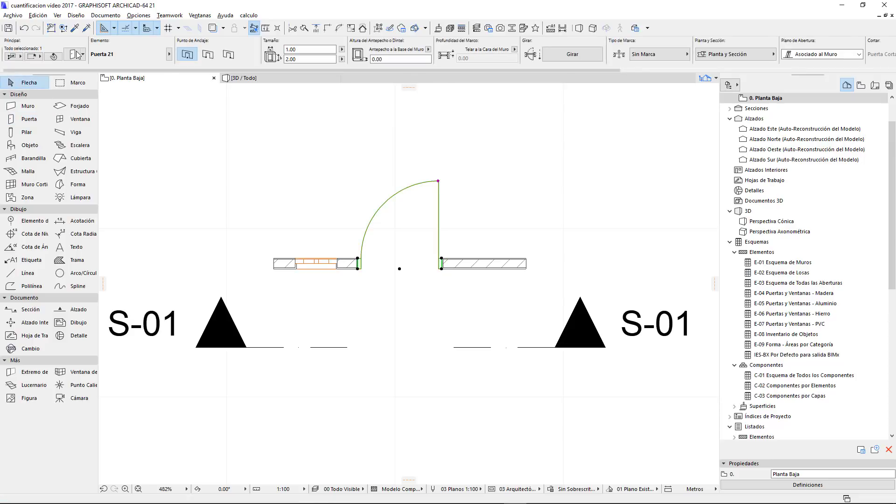
double_click(409, 271)
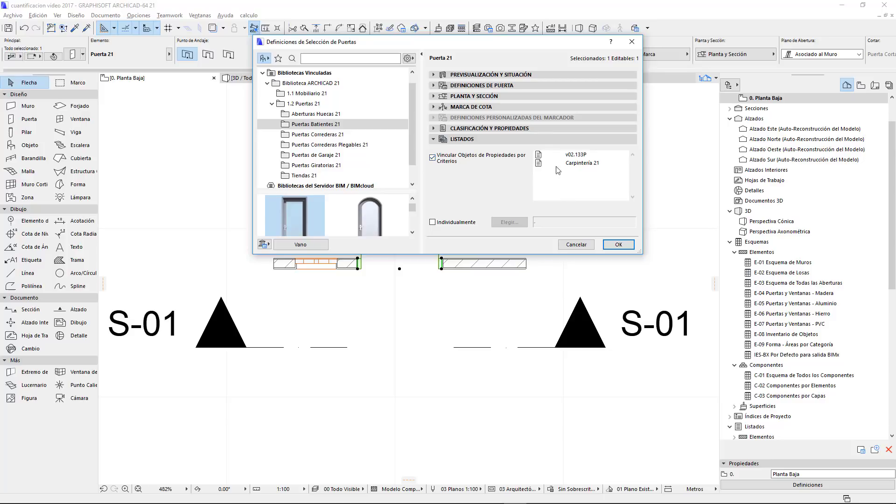
click(589, 155)
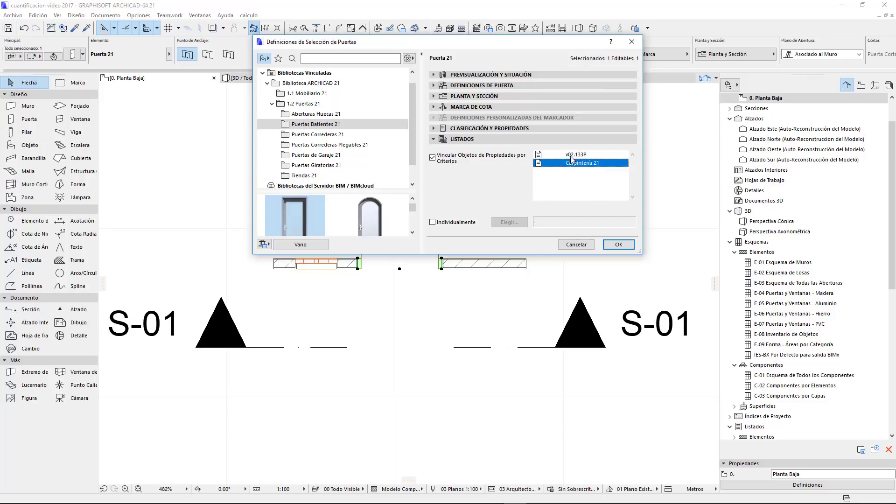
click(571, 157)
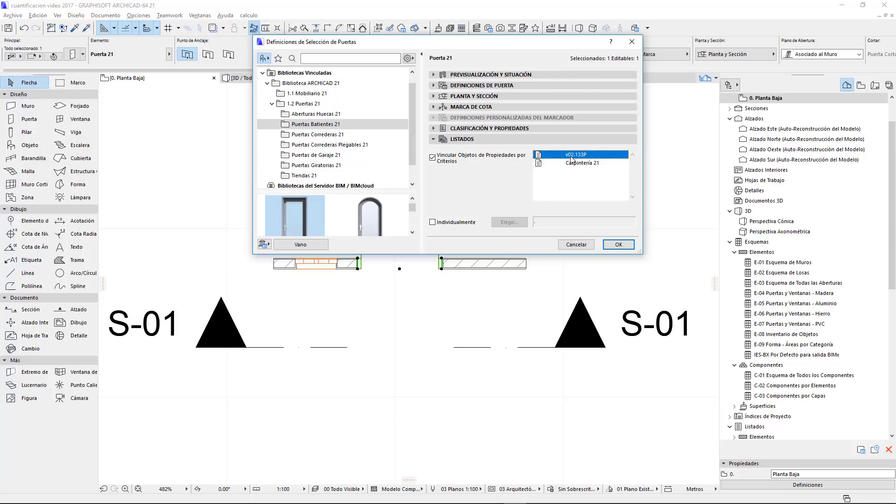
click(582, 165)
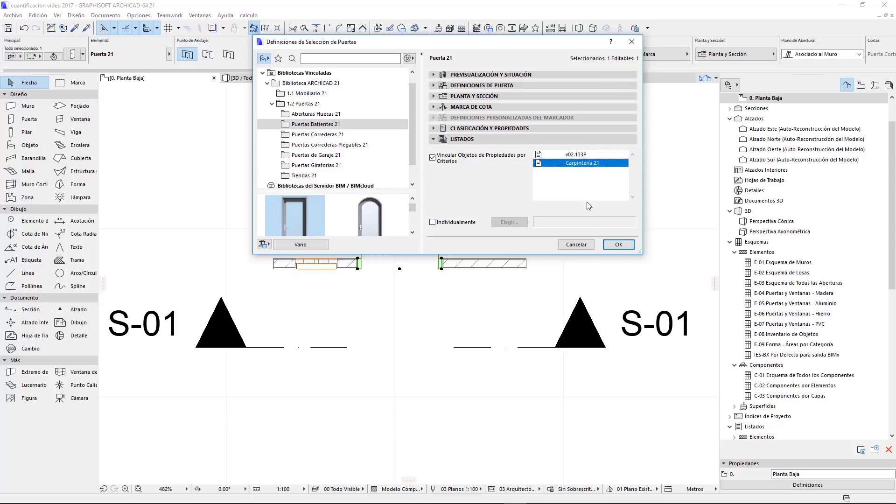
click(616, 247)
click(578, 234)
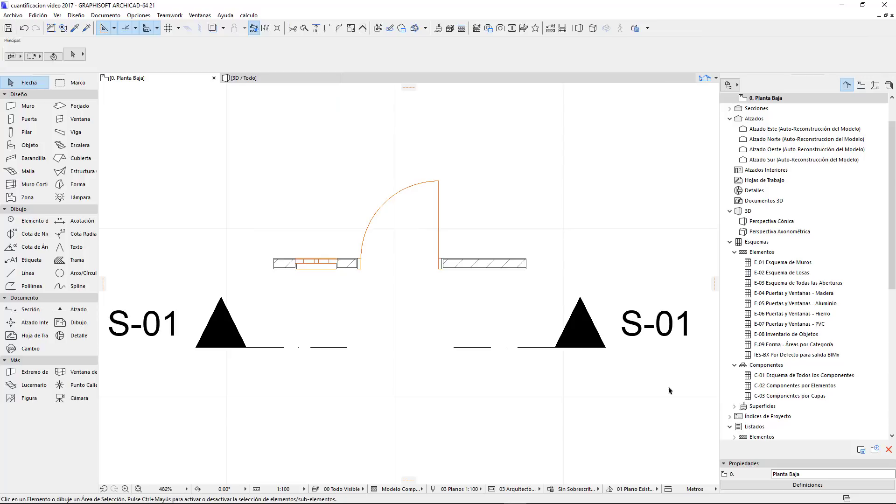
Open the Basico component list from Listados > Componentes in the Project Navigator
scroll(752, 411, down, 2)
scroll(754, 404, down, 2)
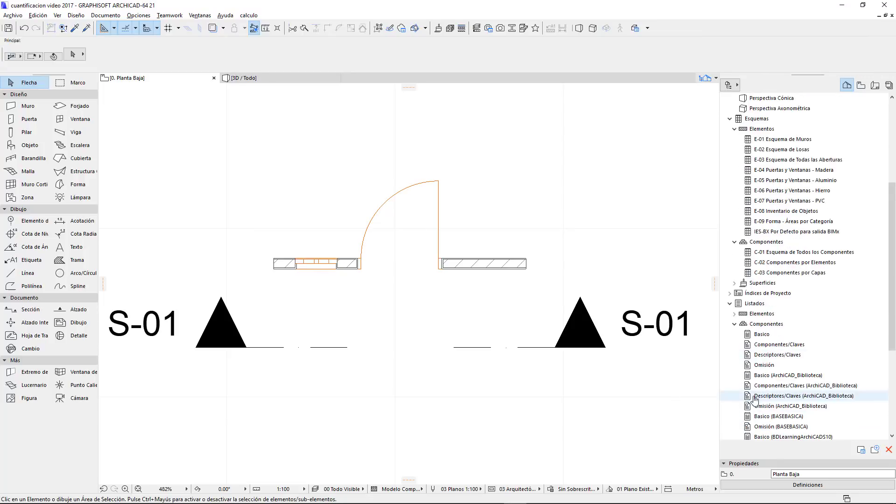
scroll(755, 400, down, 1)
click(766, 293)
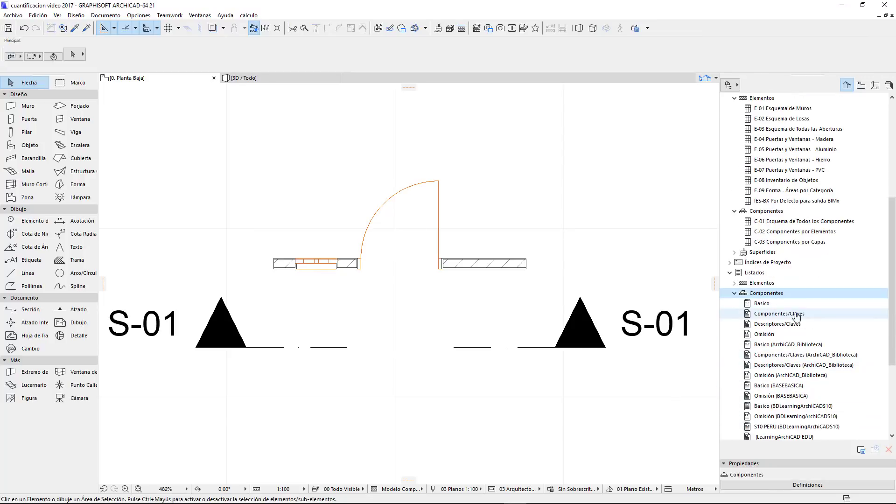
click(763, 305)
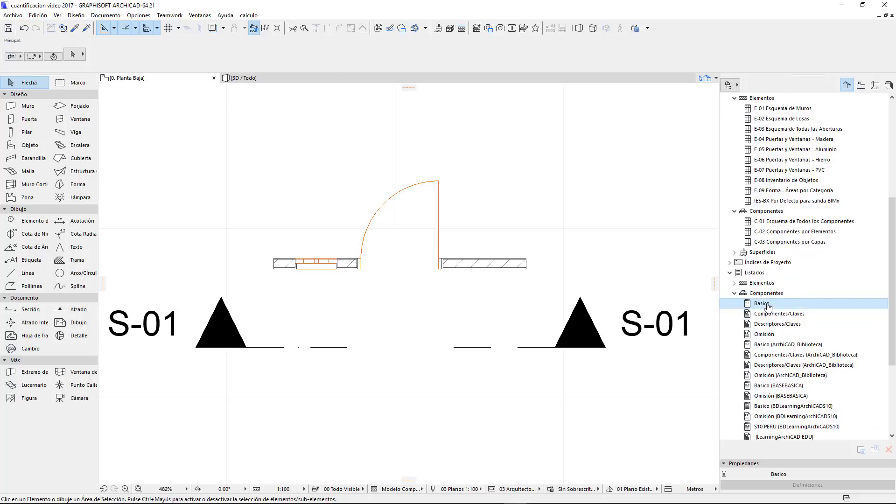
double_click(768, 307)
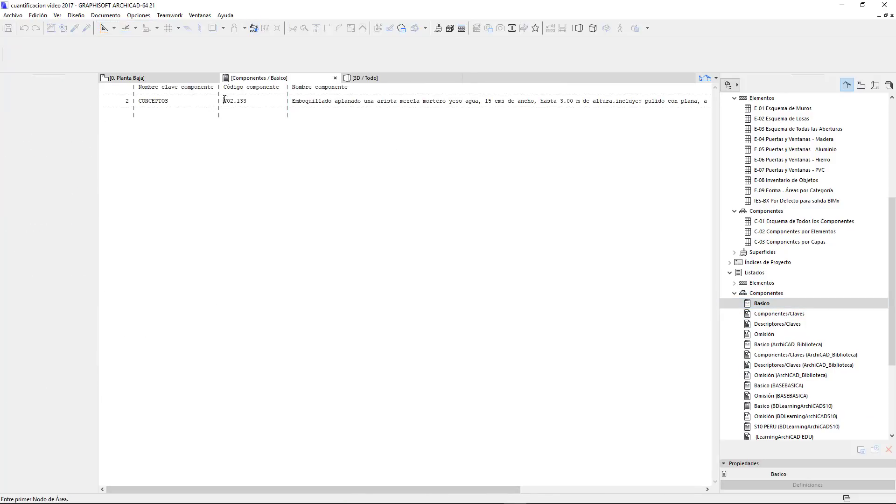
Inspect the V02.133 Emboquillado aplanado row and its quantity of 7.000000 M
drag(242, 97, 252, 101)
click(175, 93)
drag(122, 103, 714, 98)
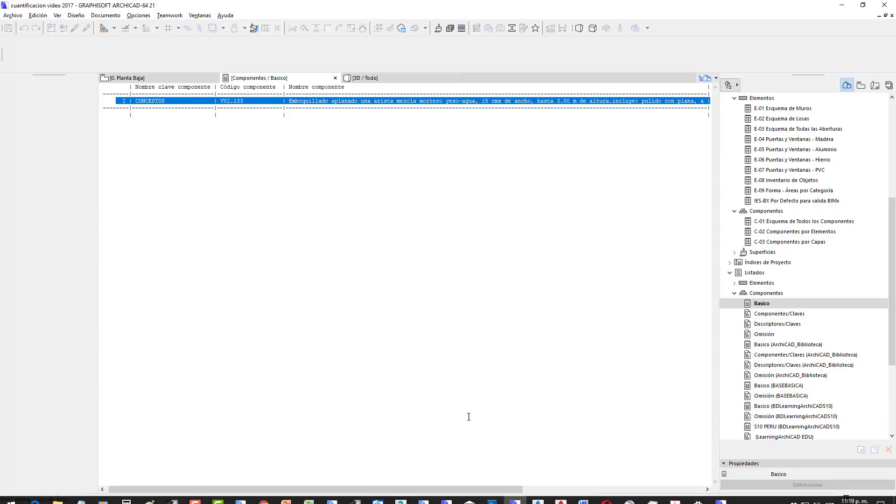
drag(501, 489, 682, 490)
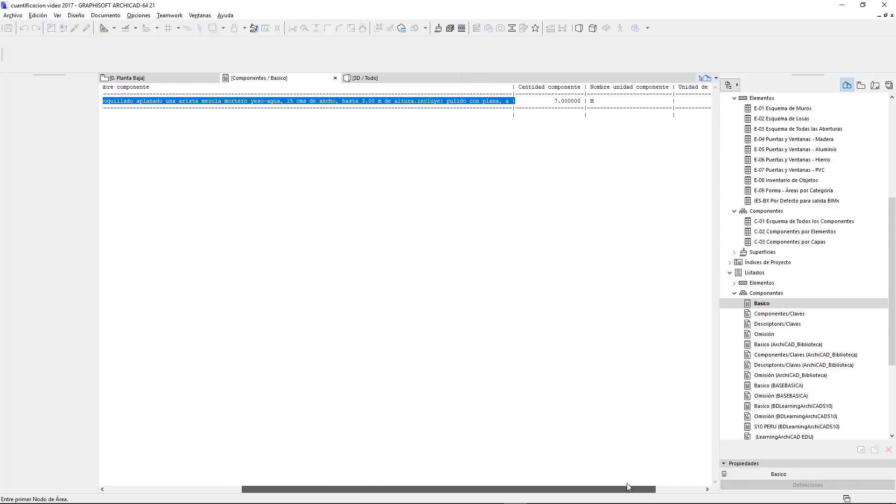
click(491, 99)
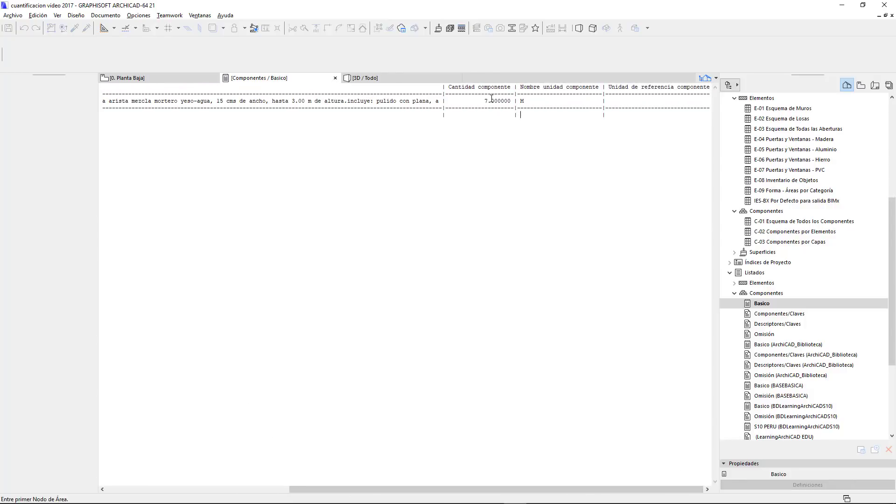
drag(482, 100, 508, 100)
click(768, 295)
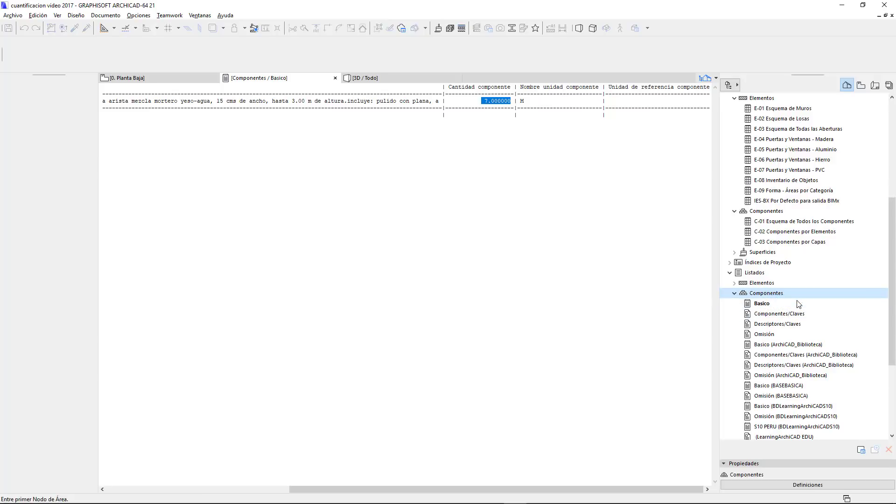
Open Definir Esquemas de Lista and expand LearningArchiCADVIV's component list schemes
double_click(797, 301)
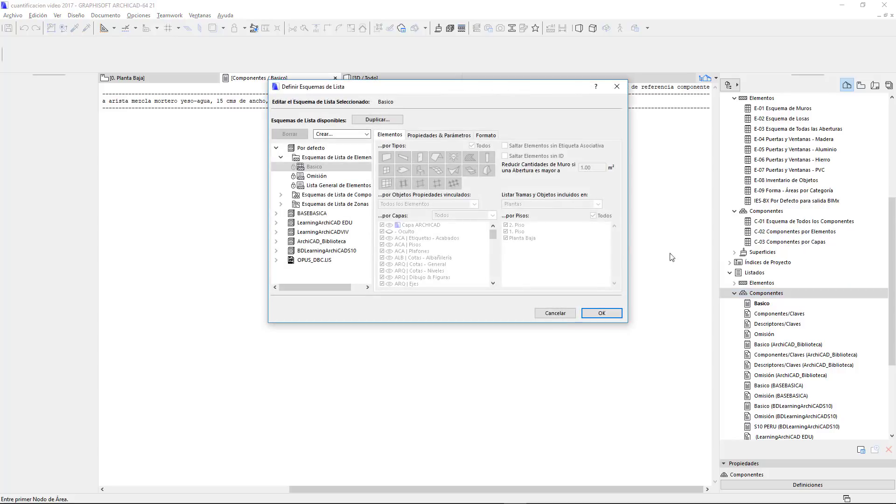
click(277, 232)
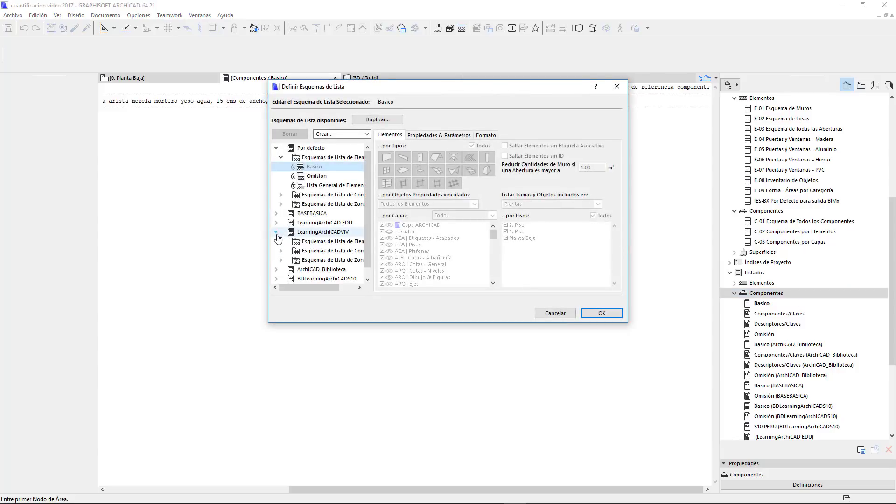
click(341, 234)
mouse_move(330, 284)
mouse_down()
mouse_move(346, 260)
mouse_move(305, 287)
mouse_up()
click(344, 255)
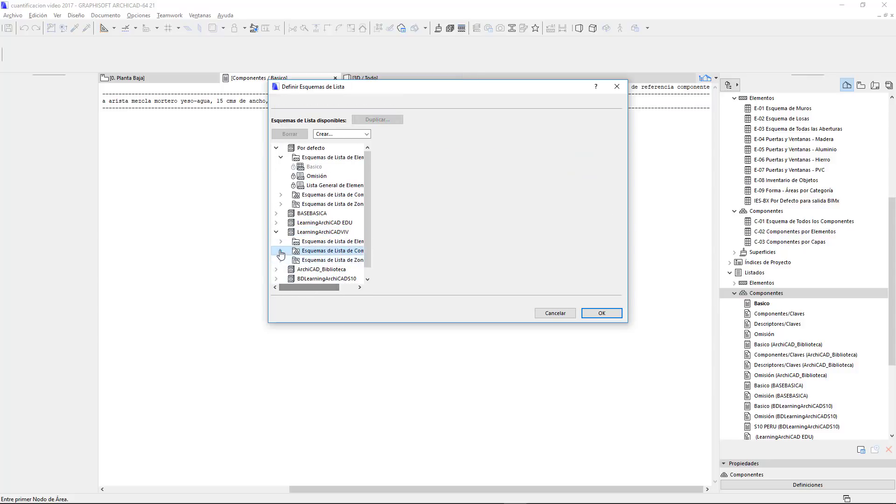
click(281, 250)
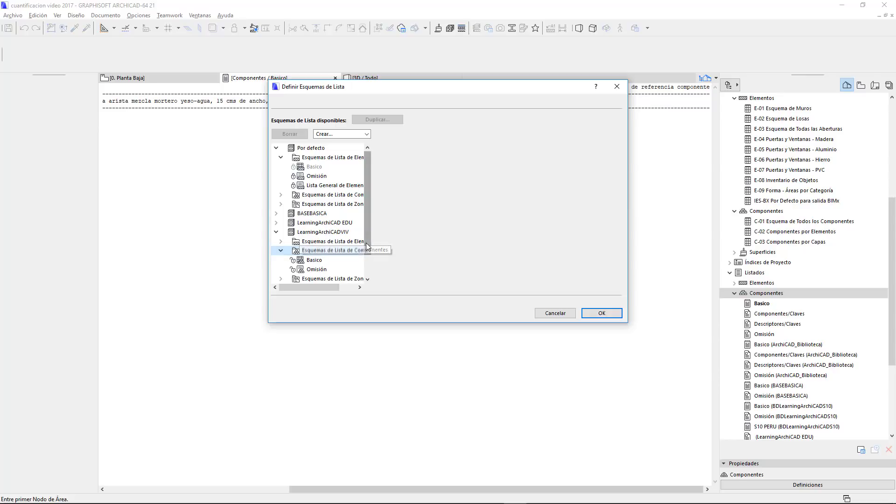
drag(365, 234, 368, 255)
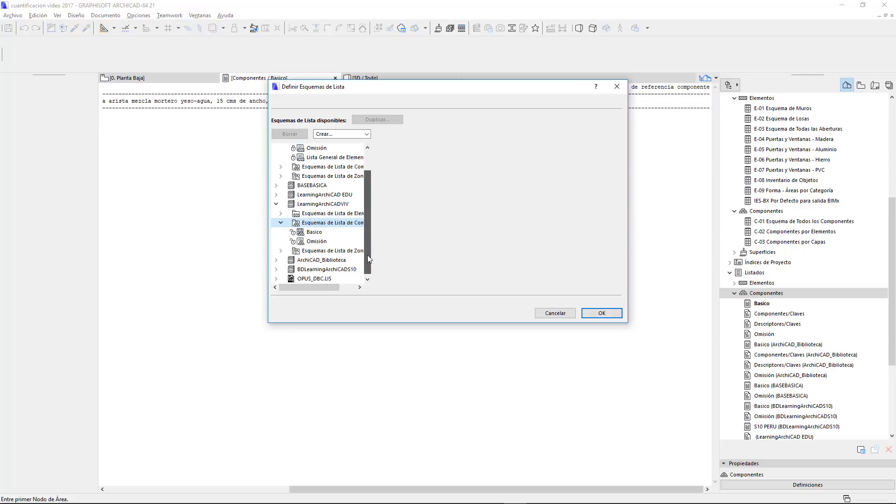
drag(321, 288, 337, 288)
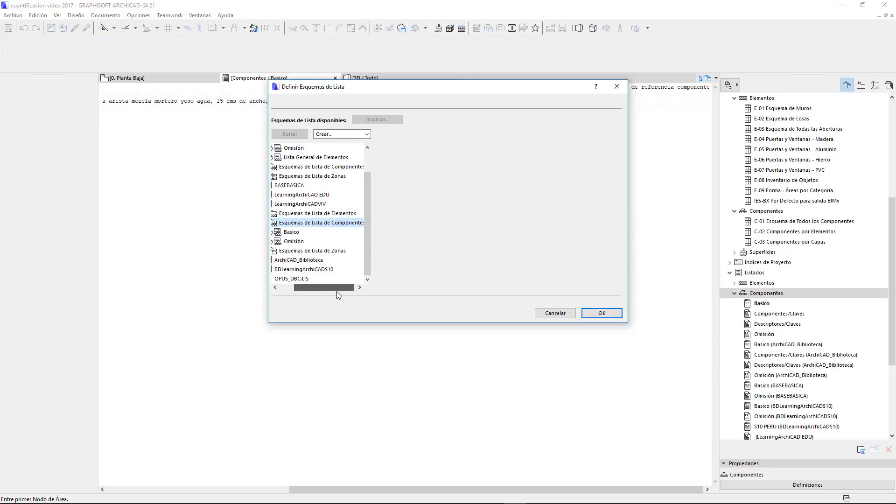
Create a new component list scheme under LearningArchiCADVIV and name it Basico2
click(367, 135)
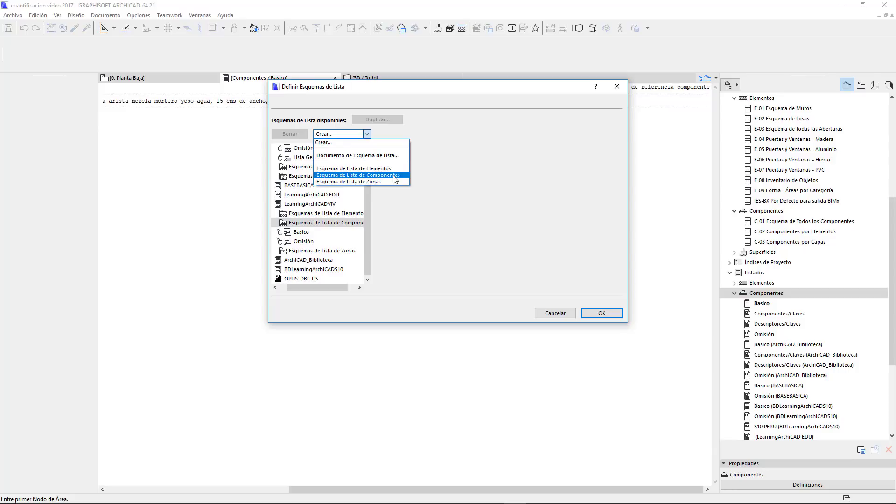
click(395, 175)
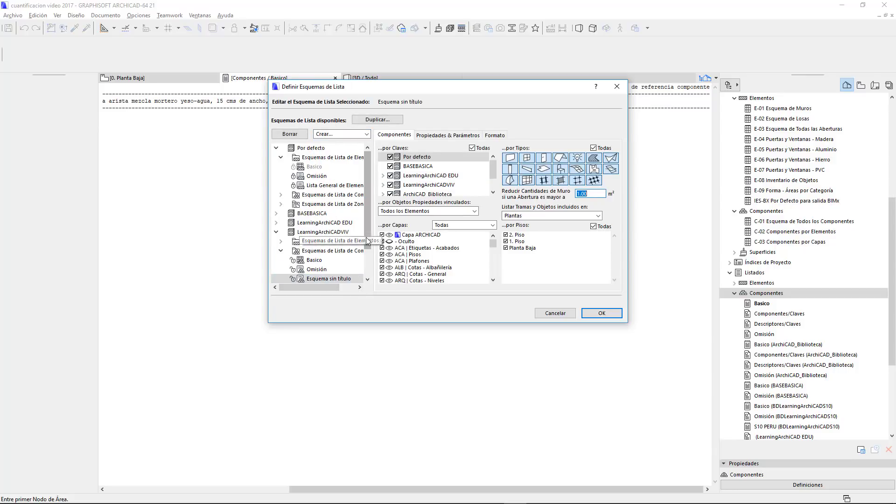
scroll(368, 241, down, 1)
click(340, 260)
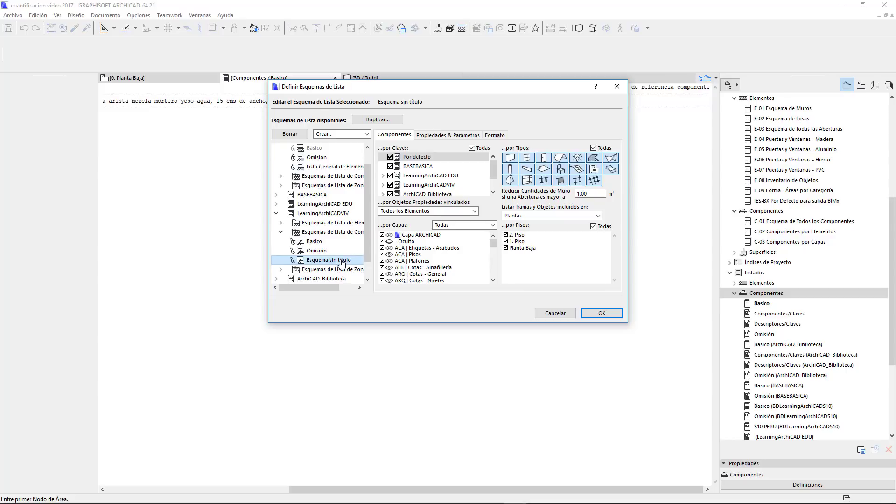
right_click(341, 262)
click(337, 261)
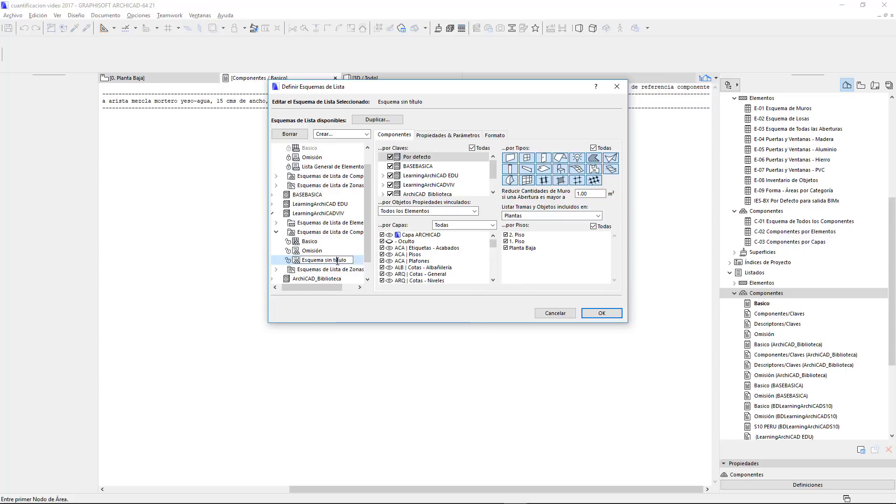
drag(346, 261, 302, 261)
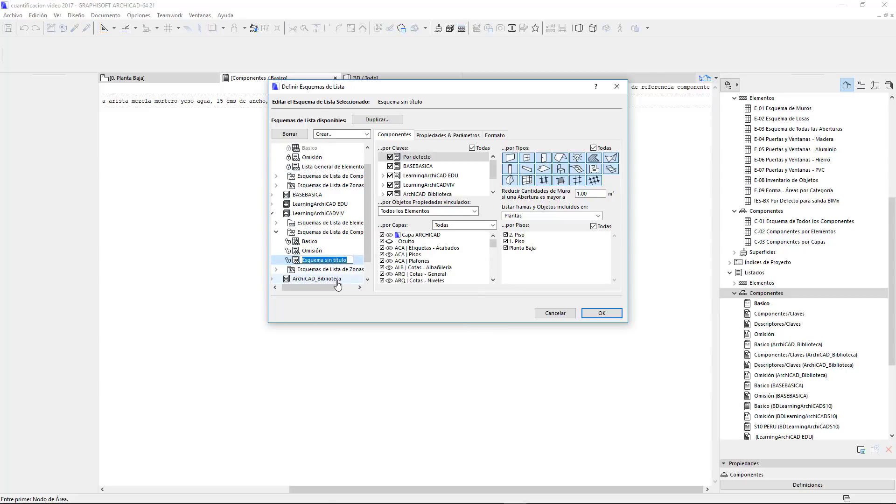
text(B)
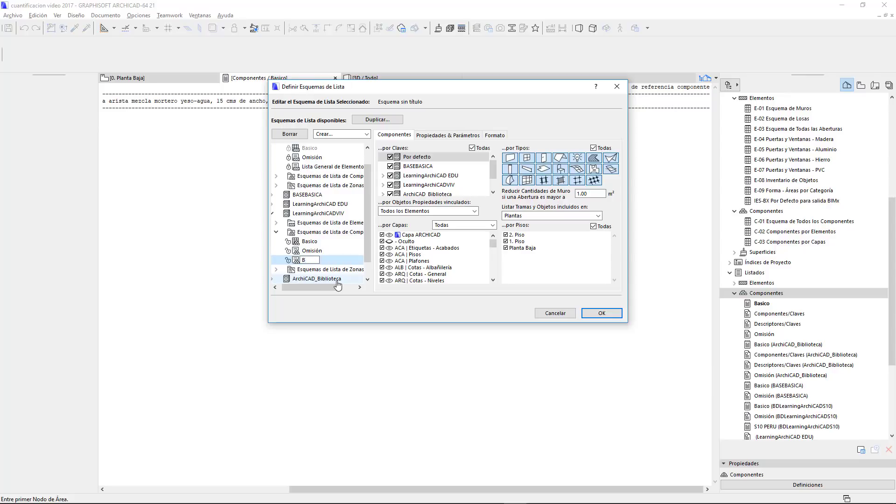
text(asico2)
key(Return)
click(335, 278)
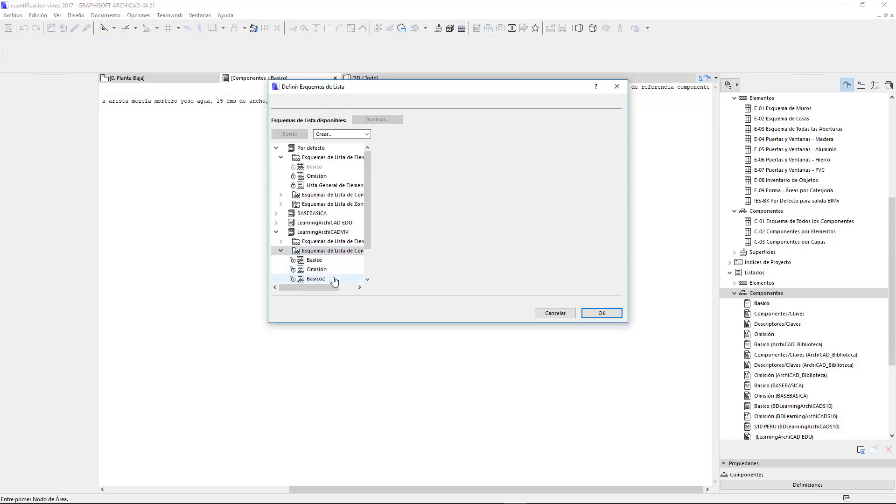
Set Basico2 to list each item on its own line, without descriptor key name or code
click(495, 135)
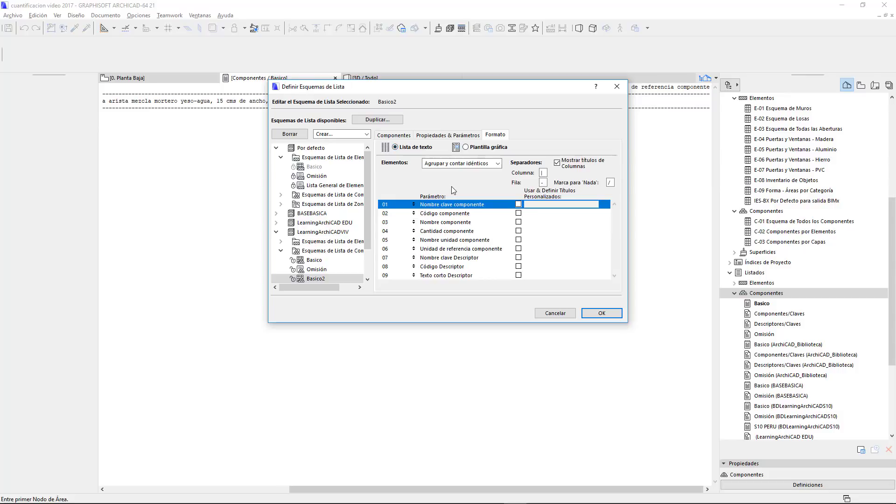
click(457, 164)
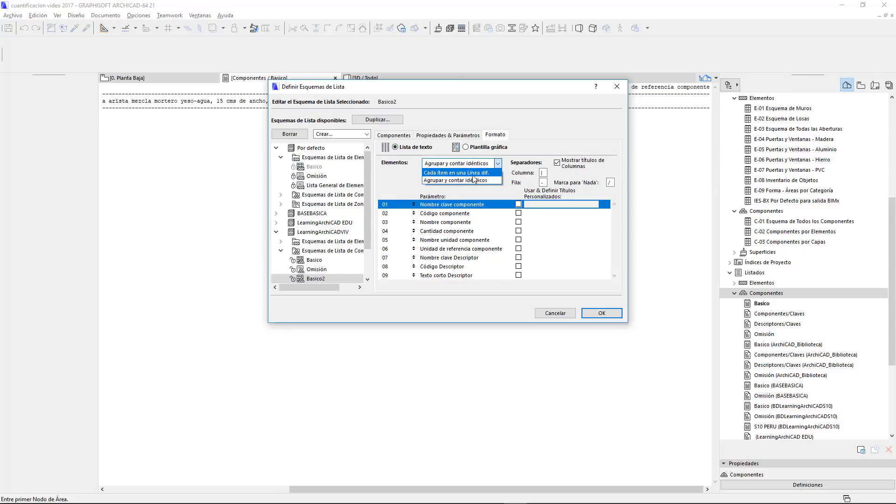
click(483, 174)
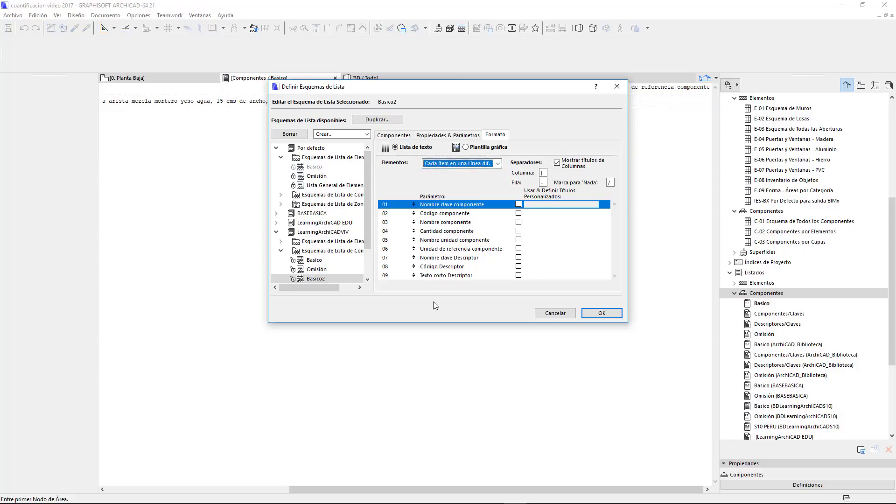
click(460, 136)
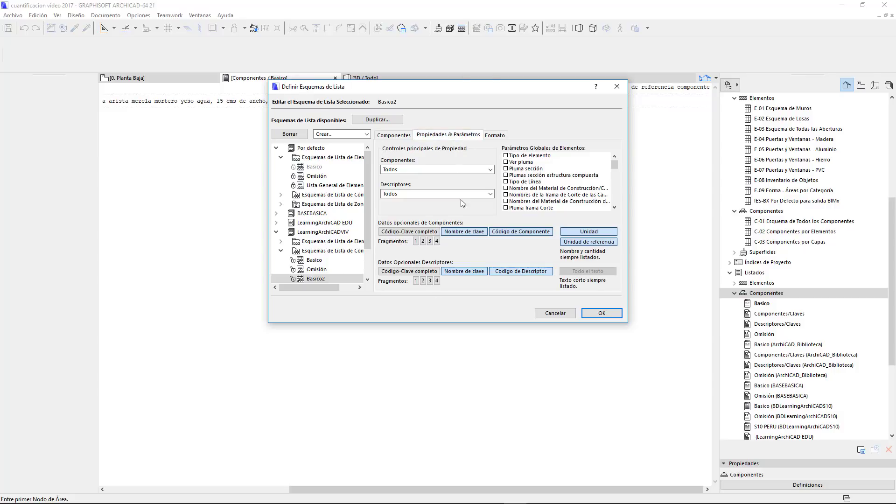
click(464, 271)
click(522, 272)
Save the scheme set despite the version warning and close the Basico listing
click(603, 314)
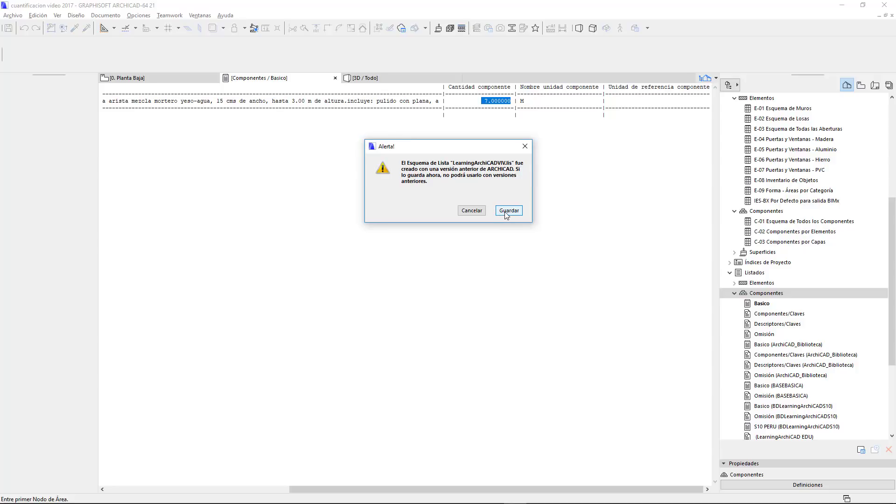
click(506, 214)
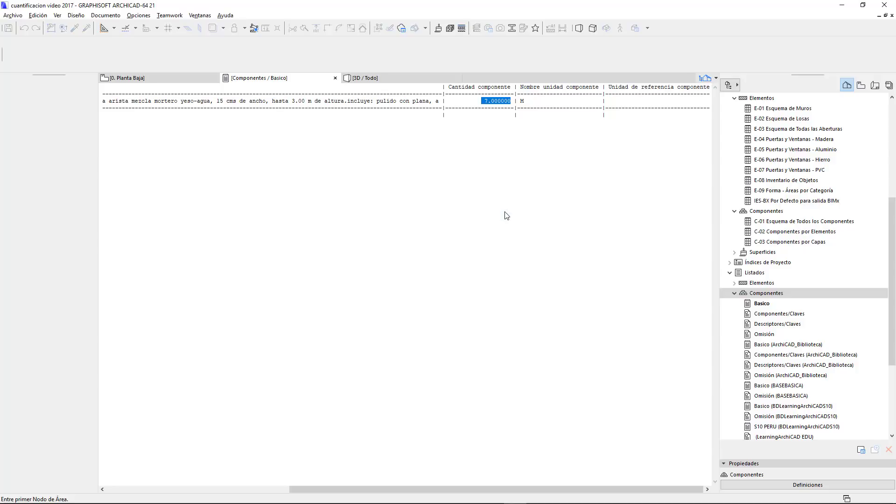
click(335, 78)
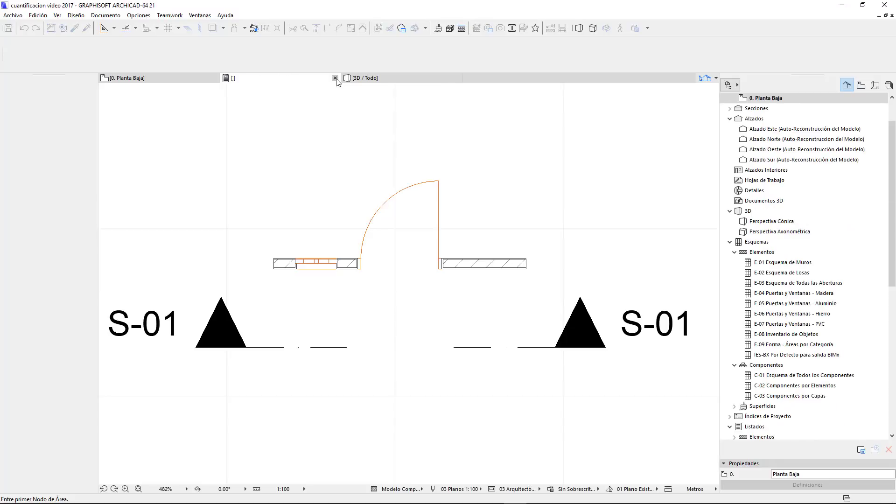
Open the Basico2 component listing from the Project Navigator
click(758, 285)
scroll(771, 373, down, 4)
scroll(773, 421, down, 3)
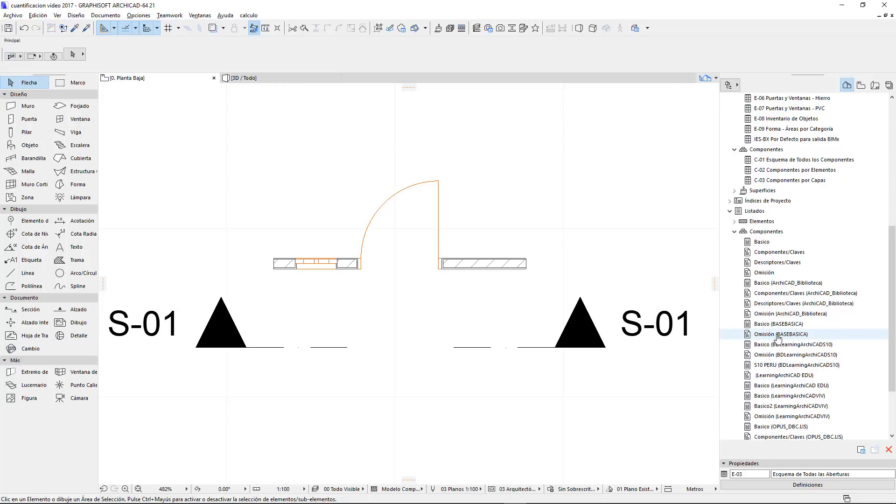
scroll(784, 355, down, 2)
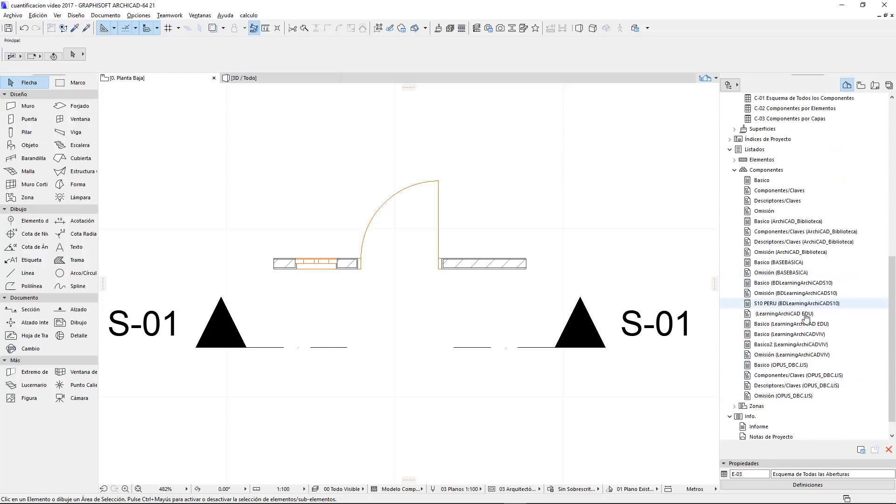
click(737, 345)
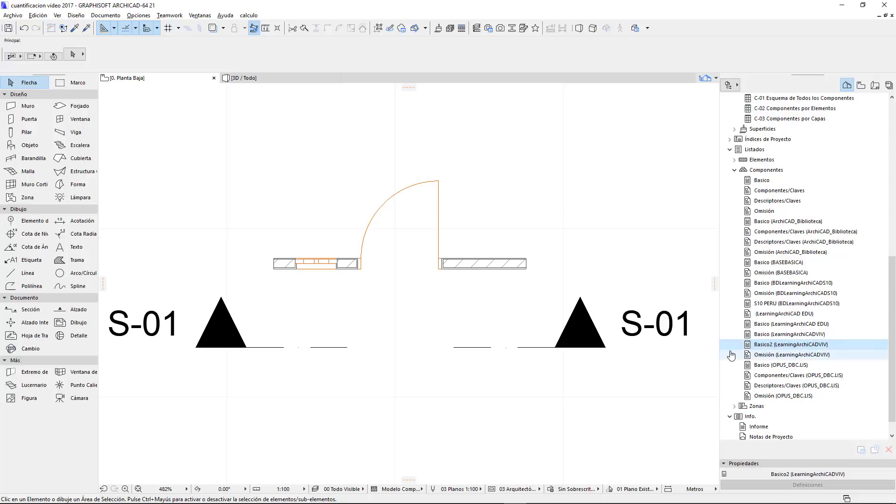
double_click(770, 345)
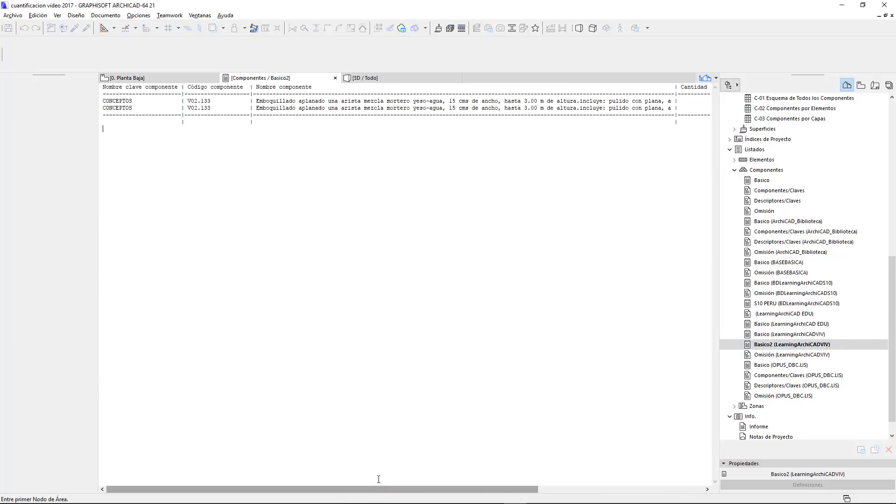
Inspect the two V02.133 lines with quantities 2.000000 and 5.000000 M across the columns
drag(221, 103, 101, 114)
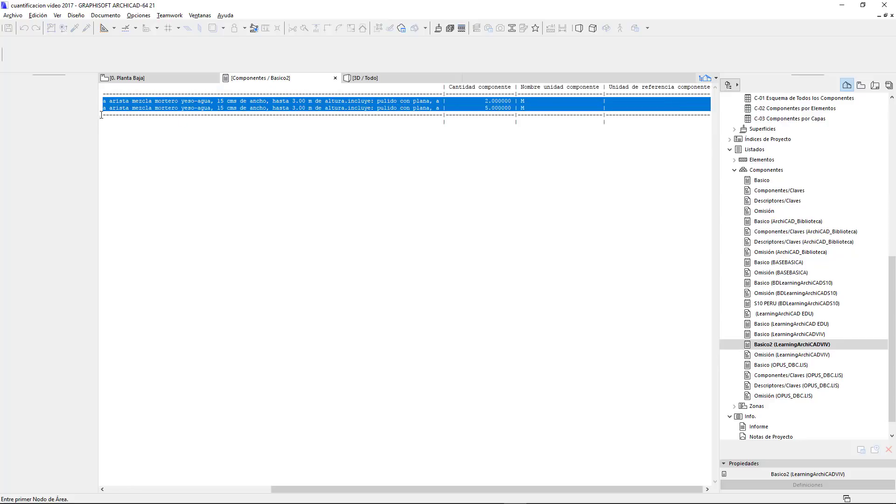
click(482, 115)
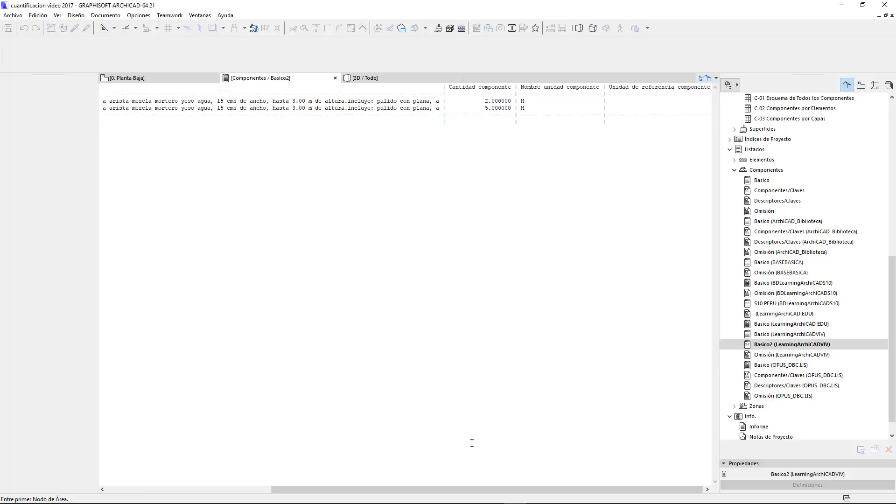
mouse_move(500, 490)
mouse_down()
mouse_move(295, 475)
mouse_move(499, 480)
mouse_up()
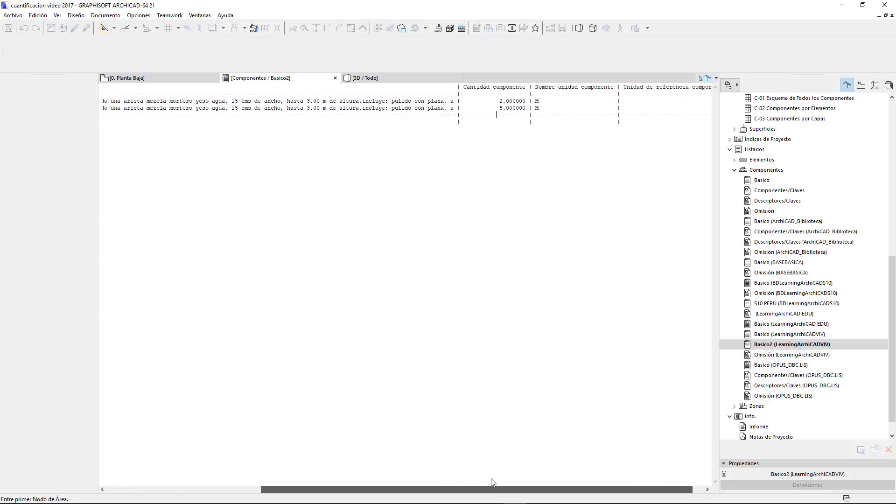
drag(496, 101, 549, 108)
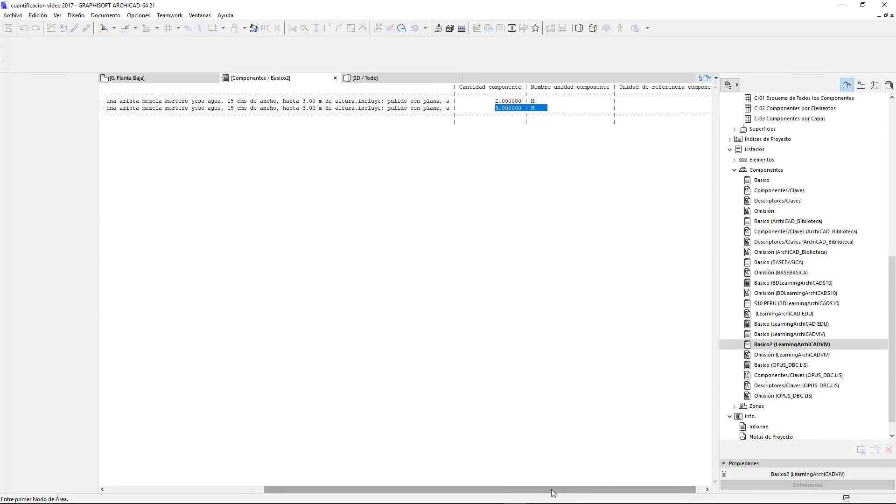
drag(552, 490, 368, 481)
drag(224, 101, 161, 102)
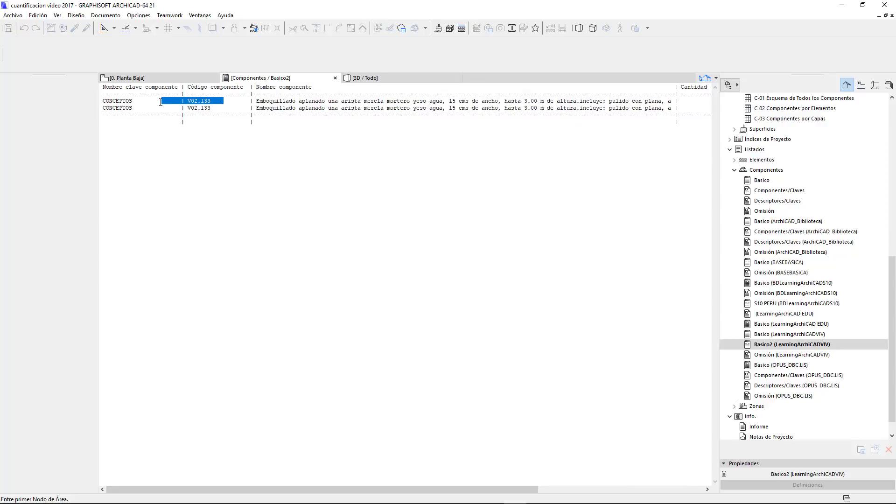
click(219, 109)
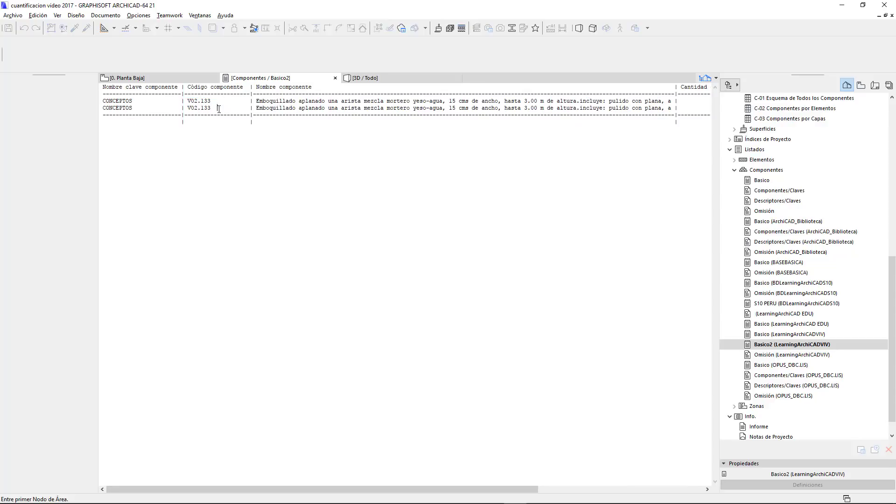
right_click(779, 170)
Add Objeto Propiedades Asociado to Basico2, placed right after the component key name
click(781, 174)
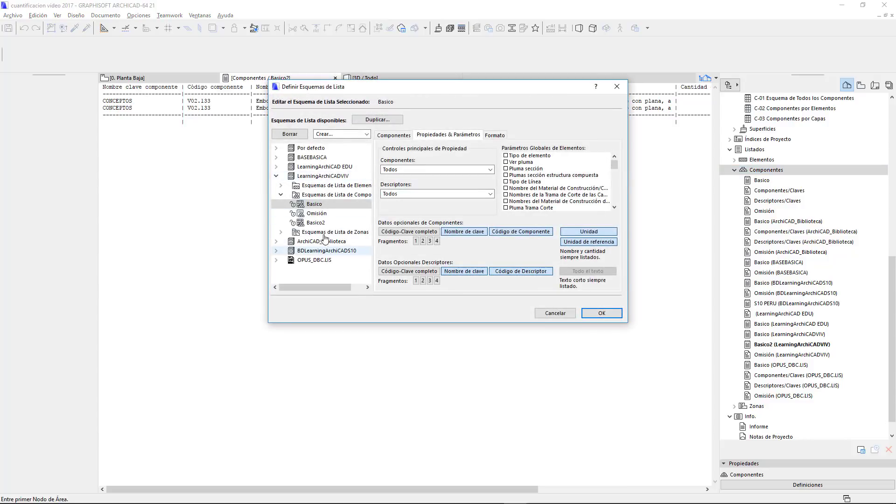
drag(337, 288, 361, 291)
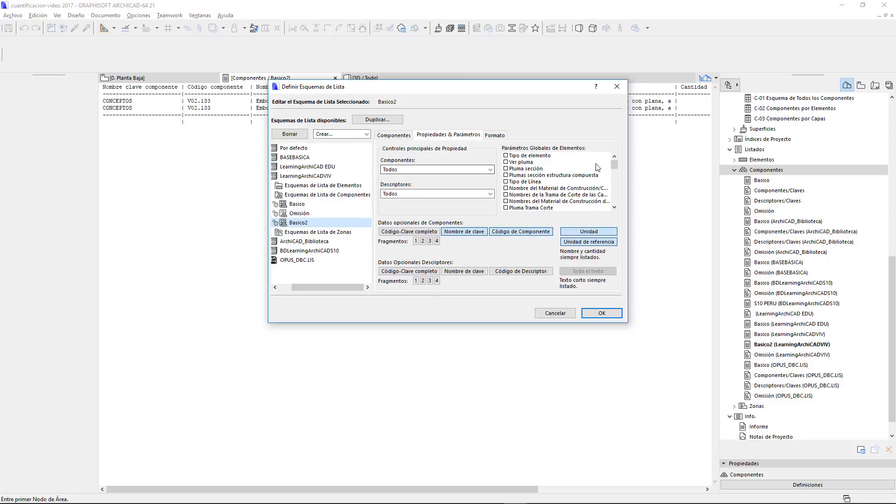
drag(616, 164, 618, 191)
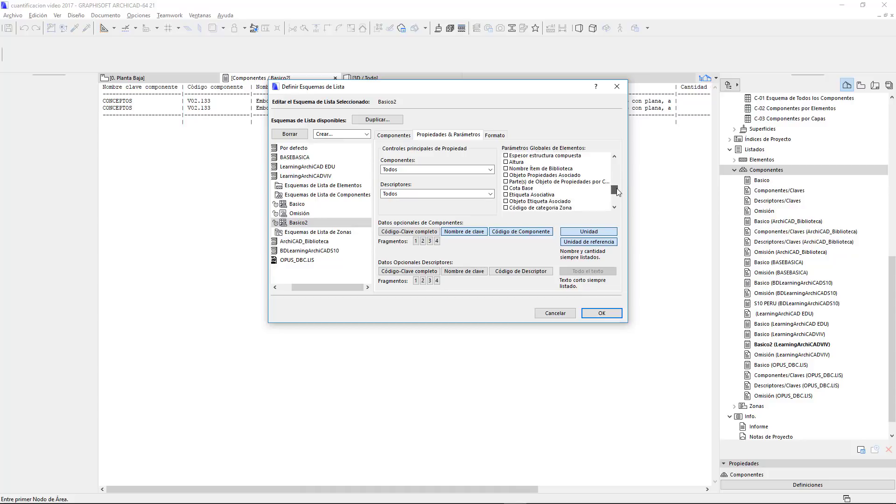
click(551, 175)
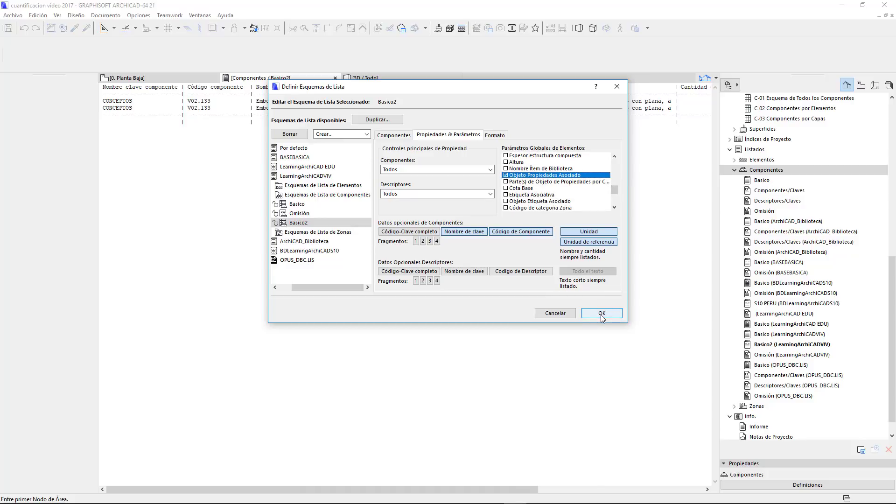
click(496, 140)
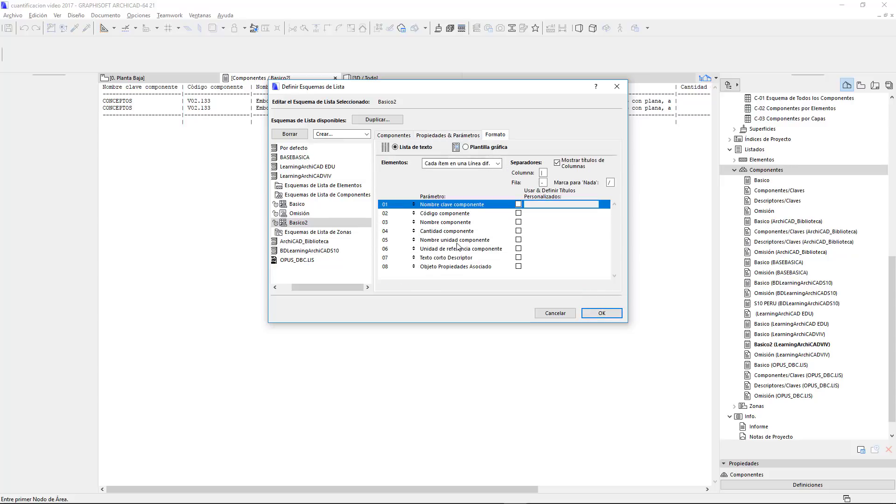
drag(421, 267, 421, 204)
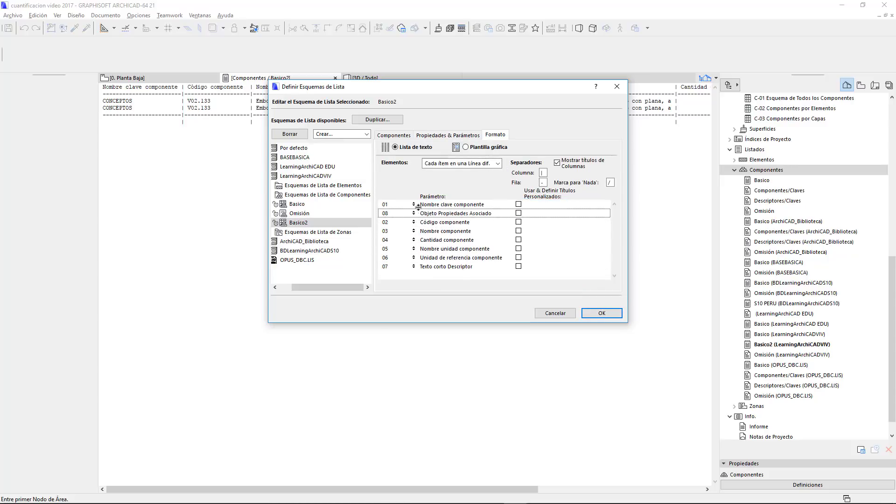
click(602, 313)
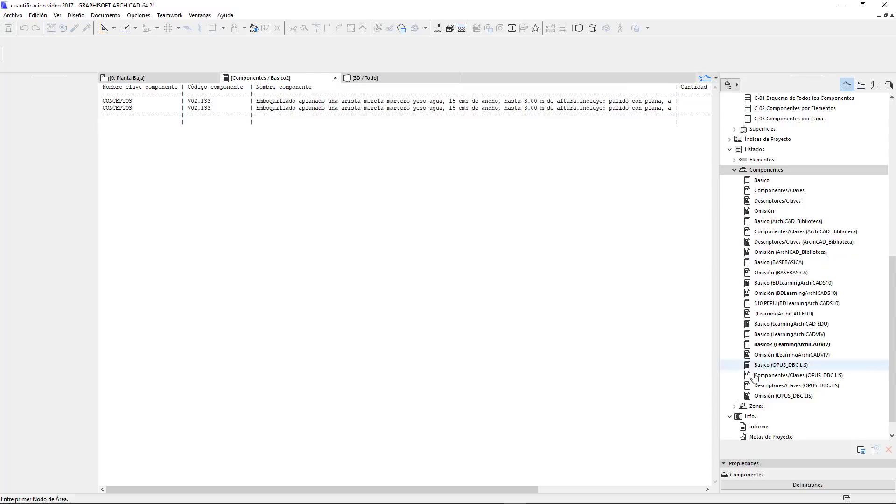
Reopen the Basico2 component listing and scroll across its columns to check the changes
double_click(791, 346)
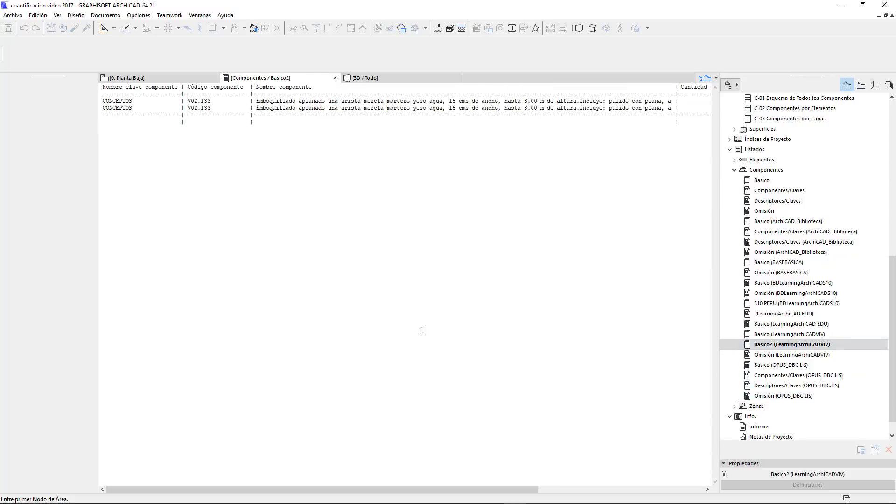
drag(438, 490, 679, 490)
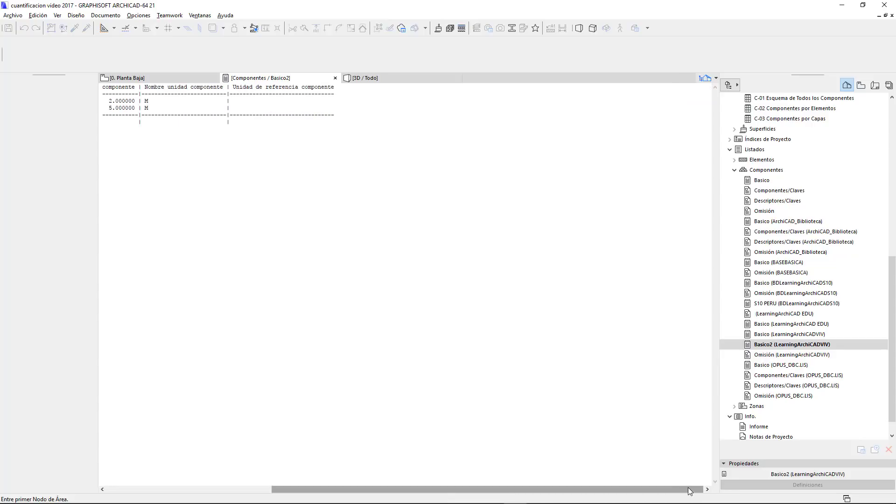
drag(646, 491, 195, 480)
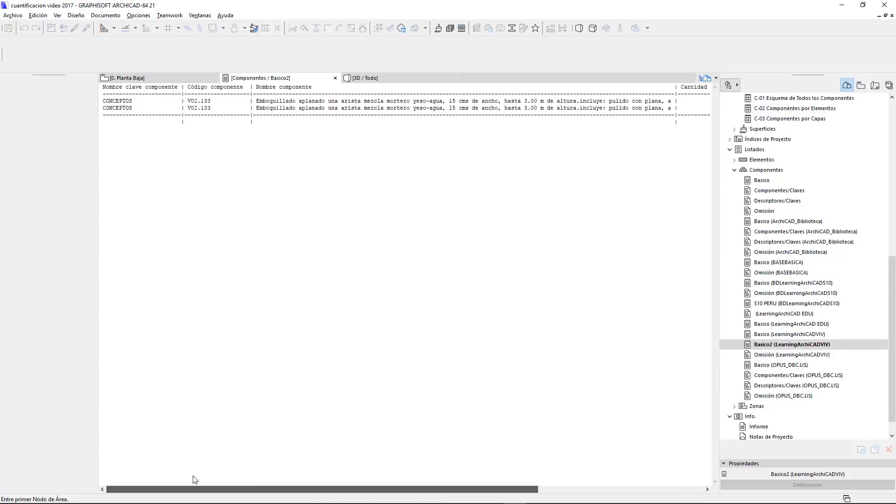
click(335, 78)
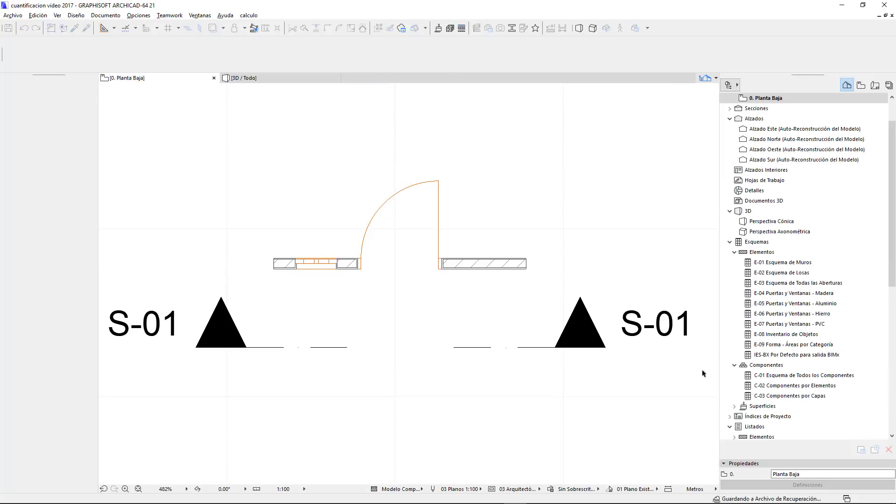
scroll(818, 396, down, 5)
scroll(818, 393, down, 3)
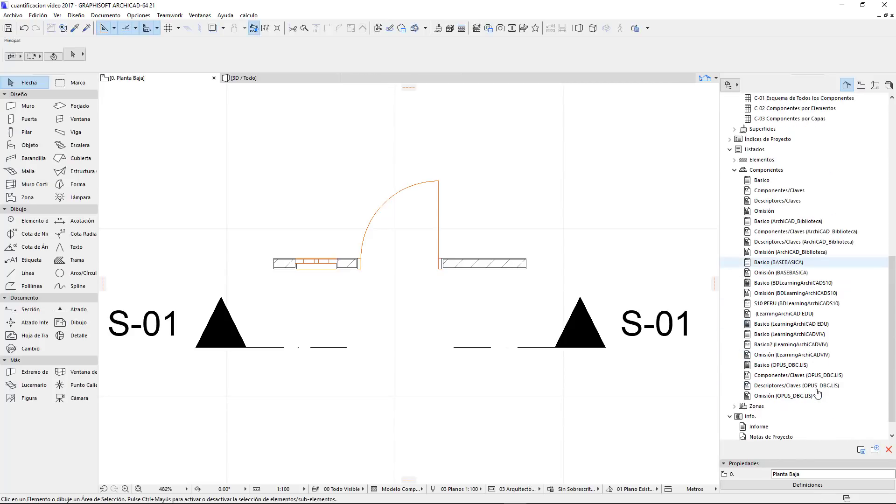
scroll(818, 393, down, 1)
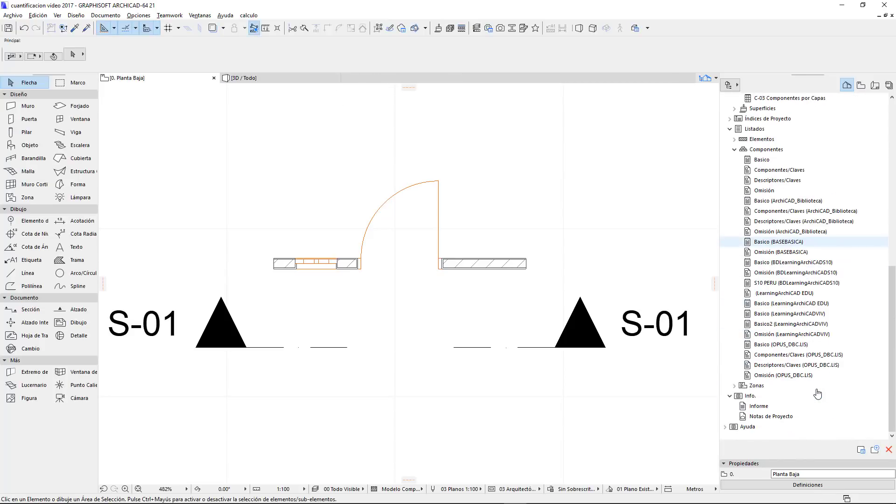
click(806, 325)
double_click(807, 325)
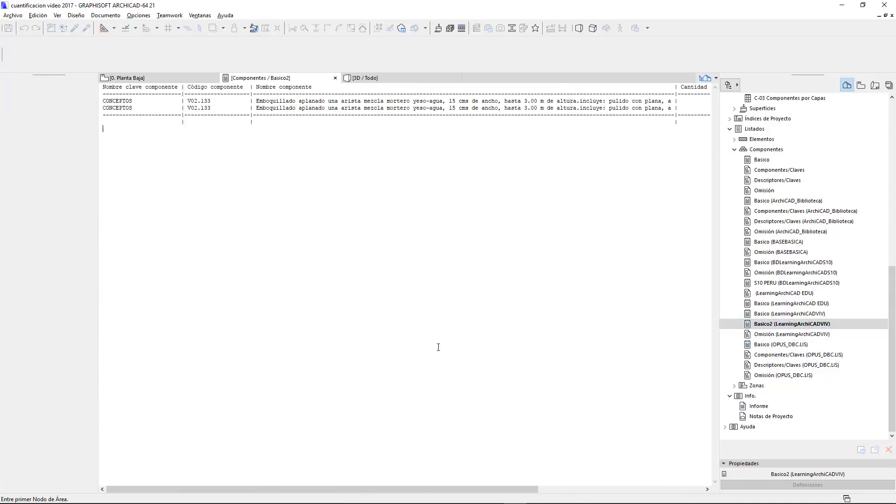
mouse_move(388, 488)
mouse_down()
mouse_move(554, 489)
mouse_move(389, 488)
mouse_up()
Bring up Definir Esquemas de Lista from the Componentes group's context menu
click(773, 154)
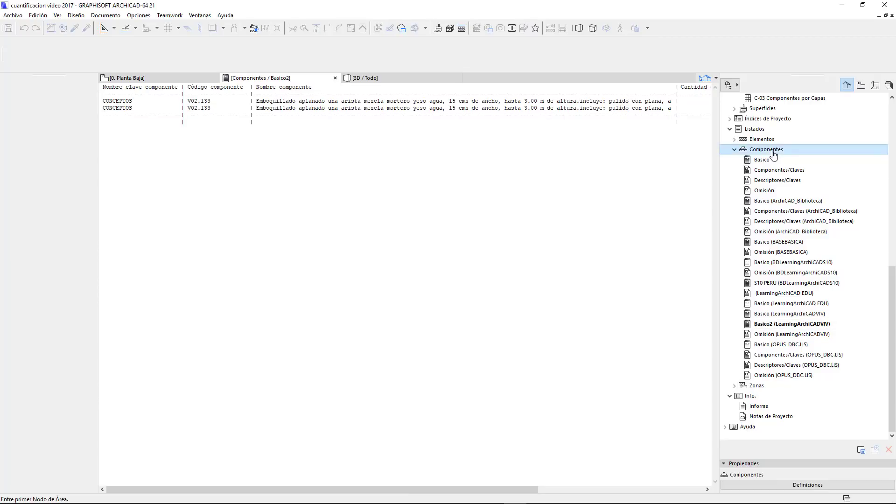
right_click(773, 154)
click(804, 158)
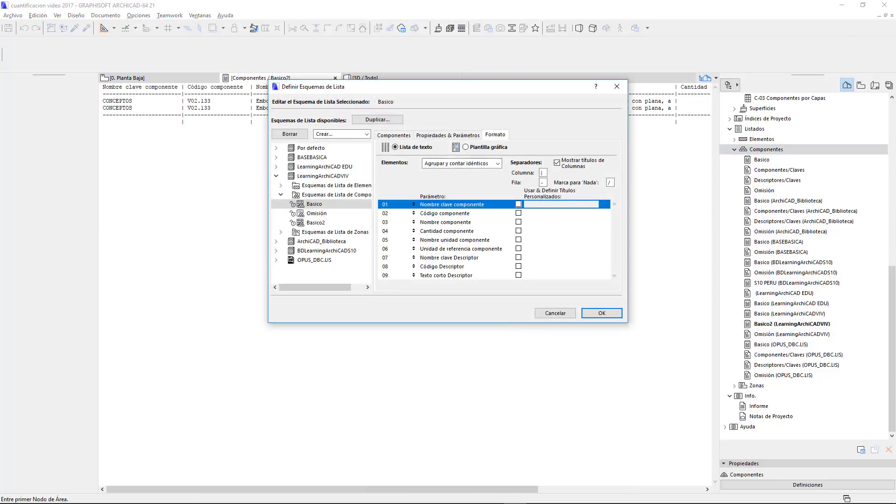
In the Basico2 scheme, replace the associated property object parameter with Parte(s) de Objeto de Propiedades por Criterios
click(316, 223)
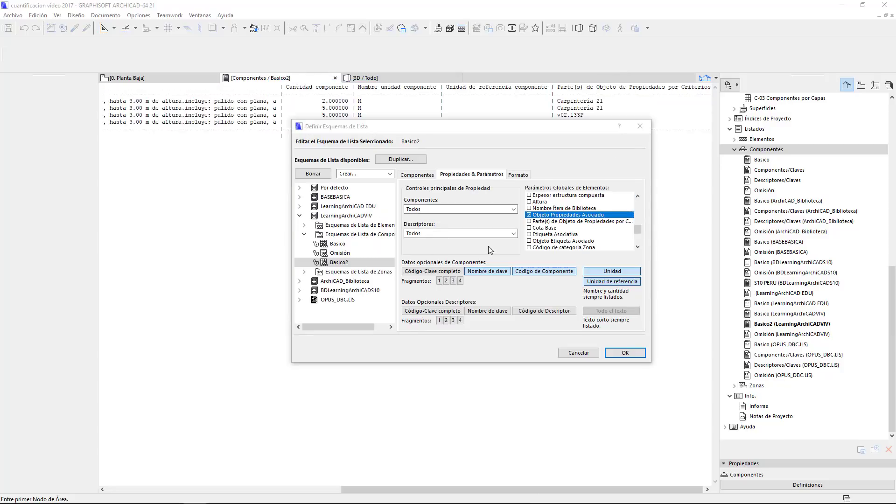
click(529, 221)
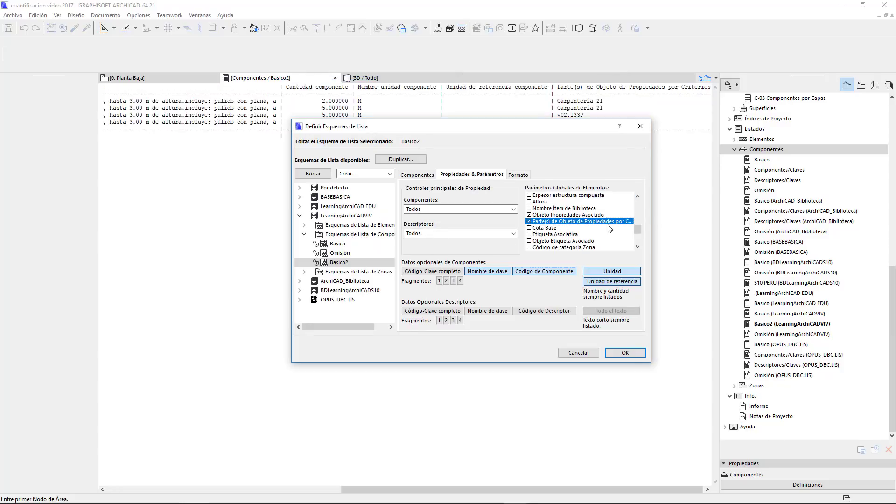
click(530, 216)
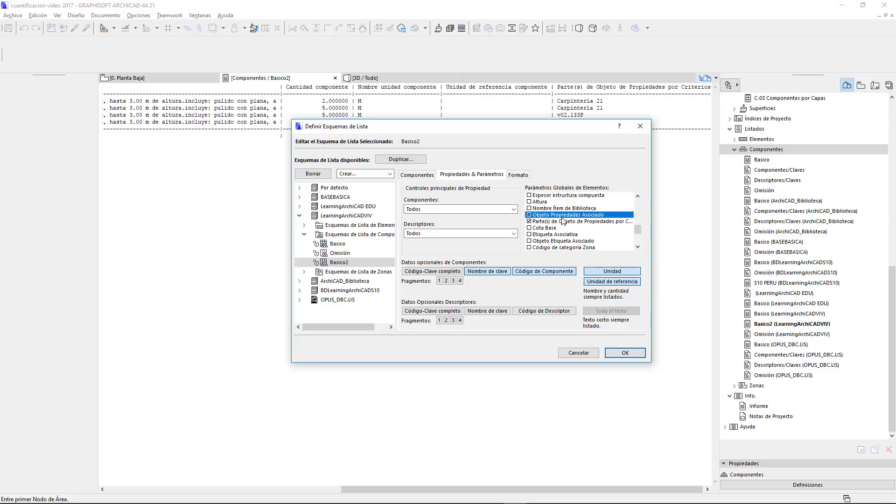
click(553, 223)
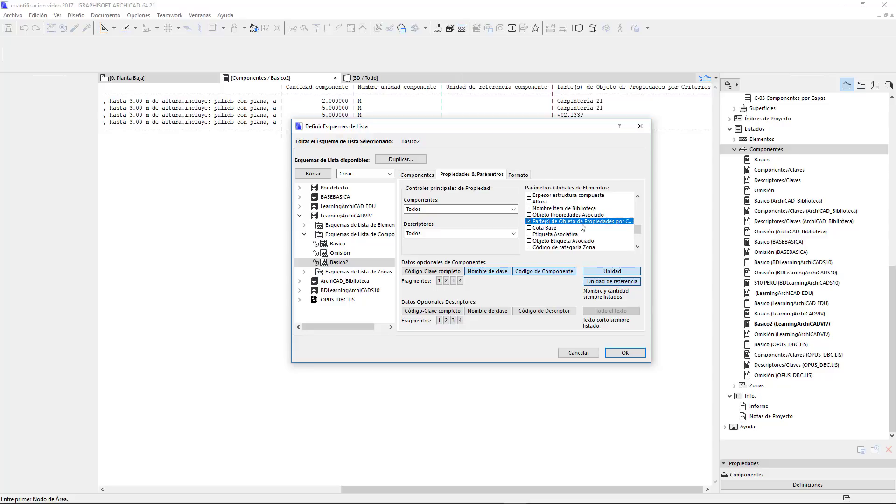
click(626, 353)
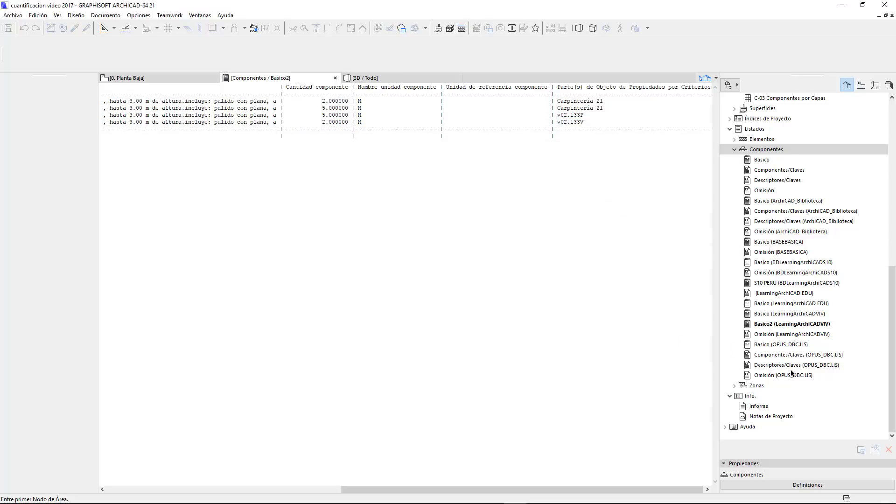
Reload the Basico2 list and check the Carpintería 21 and v02.133V entries in the new column
double_click(782, 324)
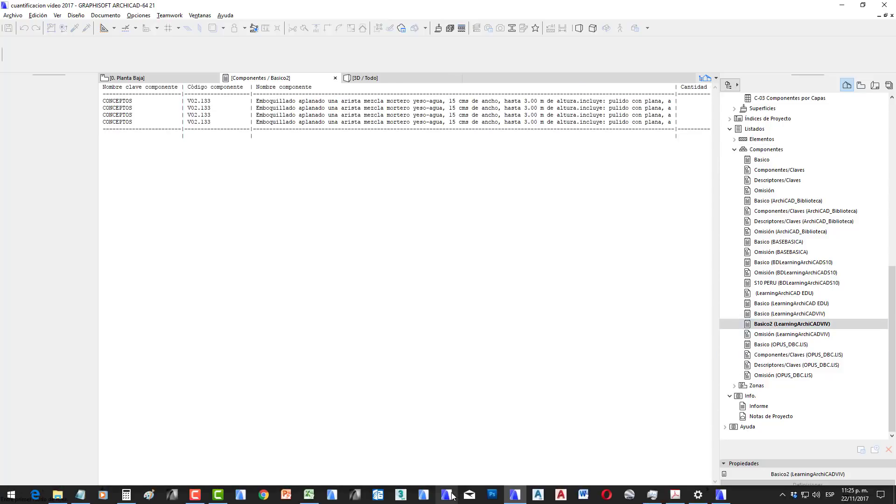
drag(441, 489, 677, 488)
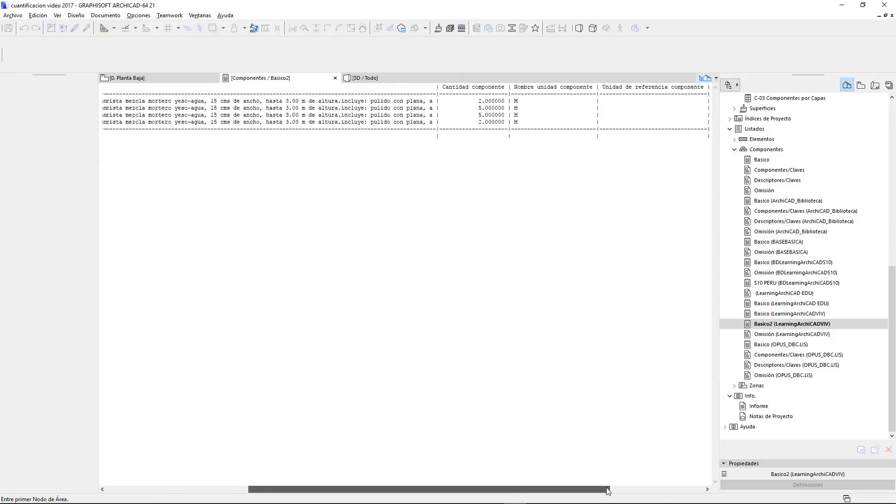
drag(590, 122, 537, 114)
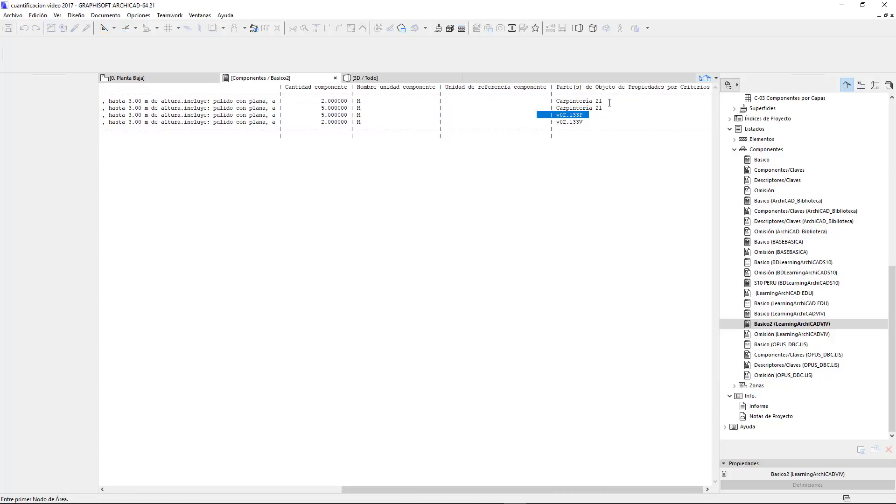
drag(606, 108, 549, 99)
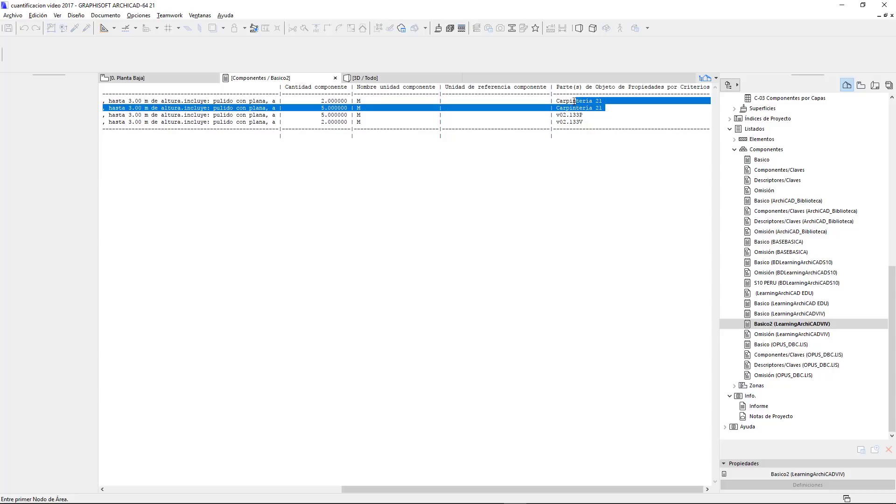
Return to the 0. Planta Baja floor plan
click(143, 15)
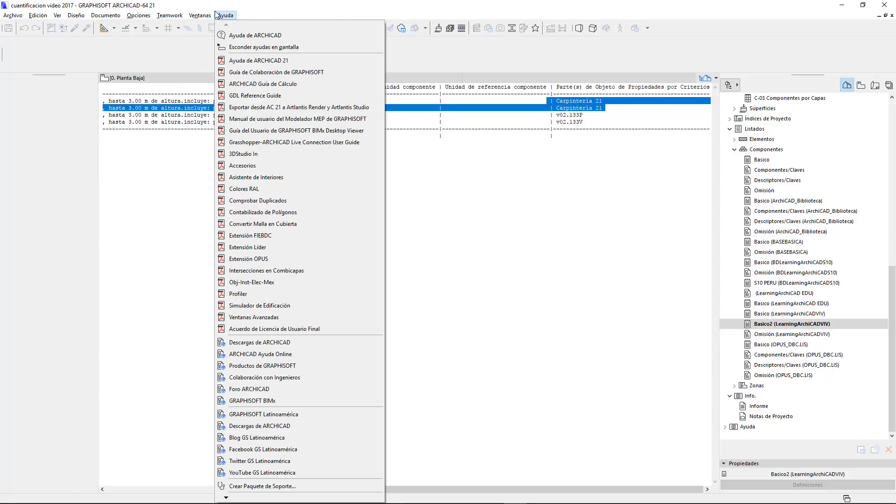
click(153, 75)
click(153, 76)
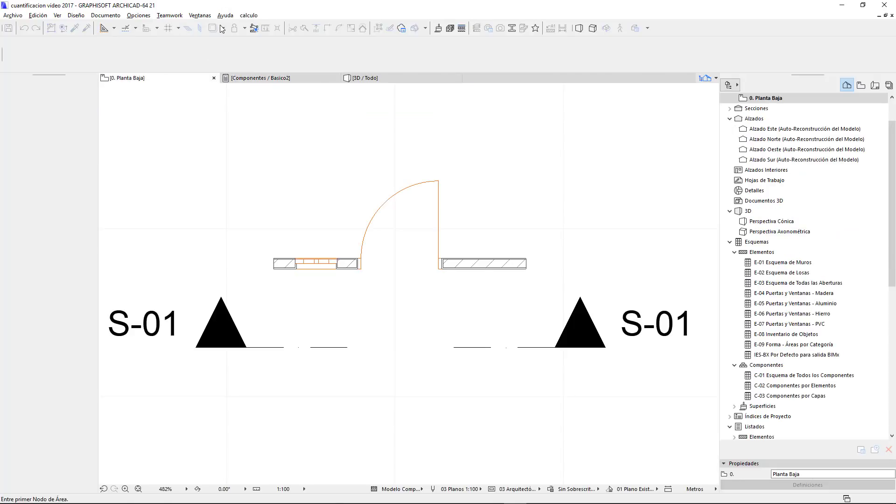
Show the property-object criteria links stored in the ArchiCAD_Biblioteca database
click(249, 15)
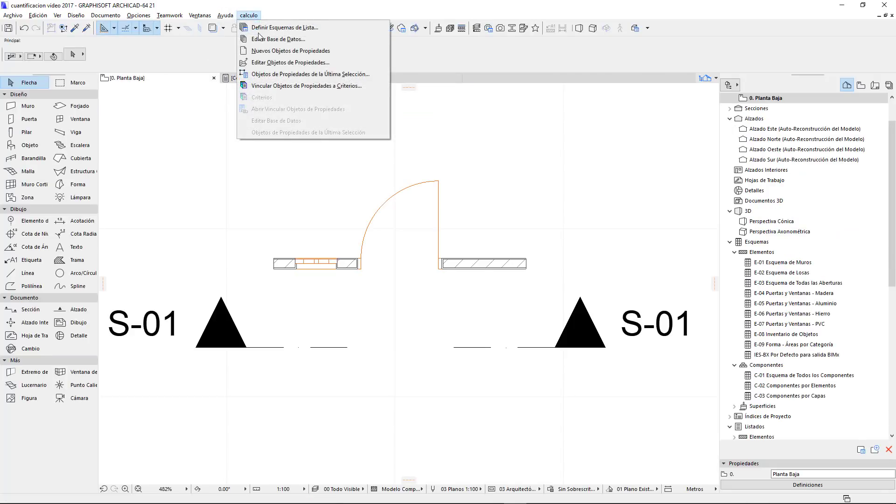
click(290, 87)
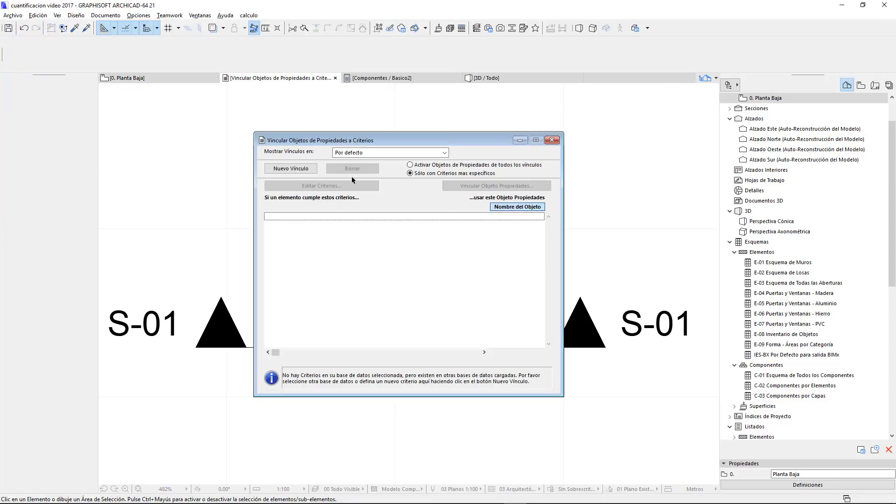
click(403, 155)
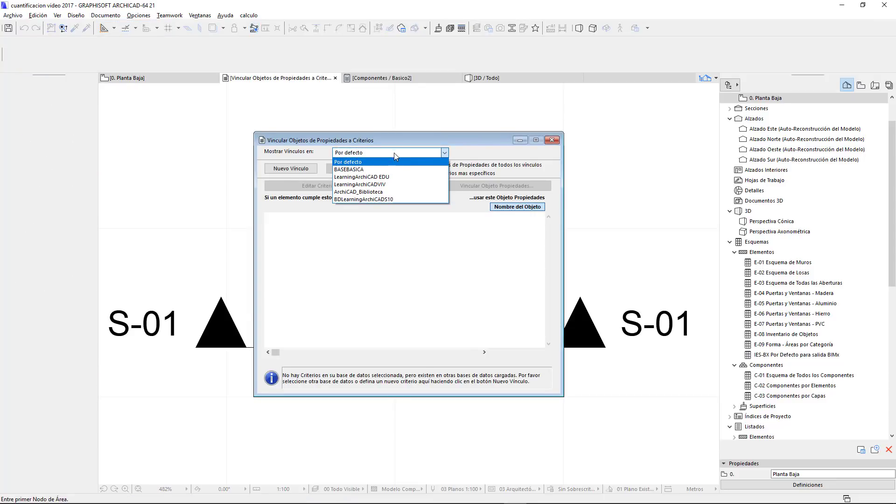
click(410, 192)
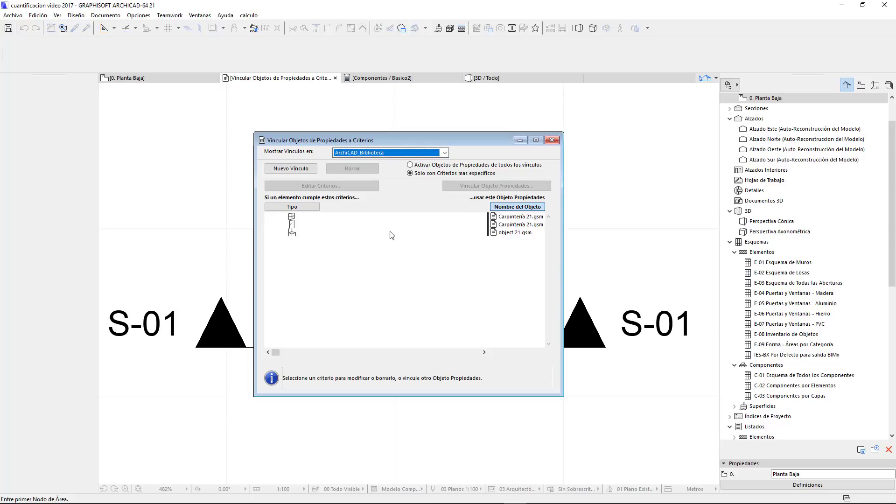
Delete every link, including both Carpintería 21.gsm links, and save the change on closing
click(519, 223)
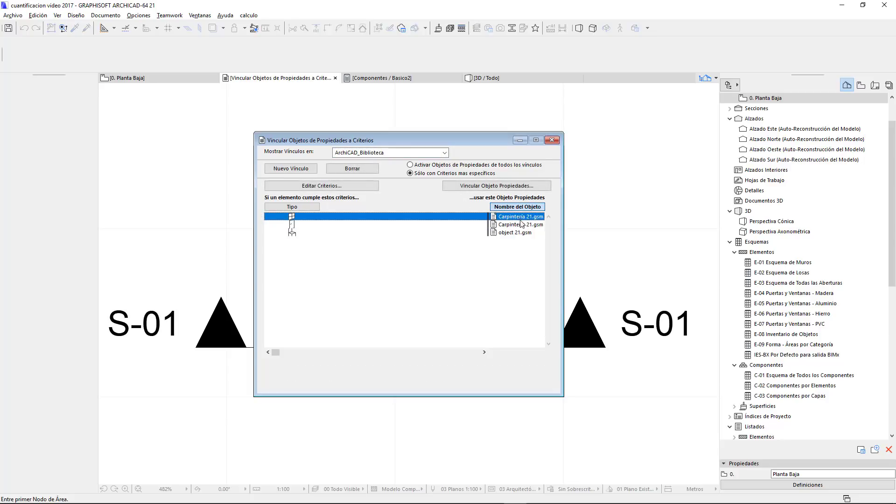
click(349, 170)
click(359, 169)
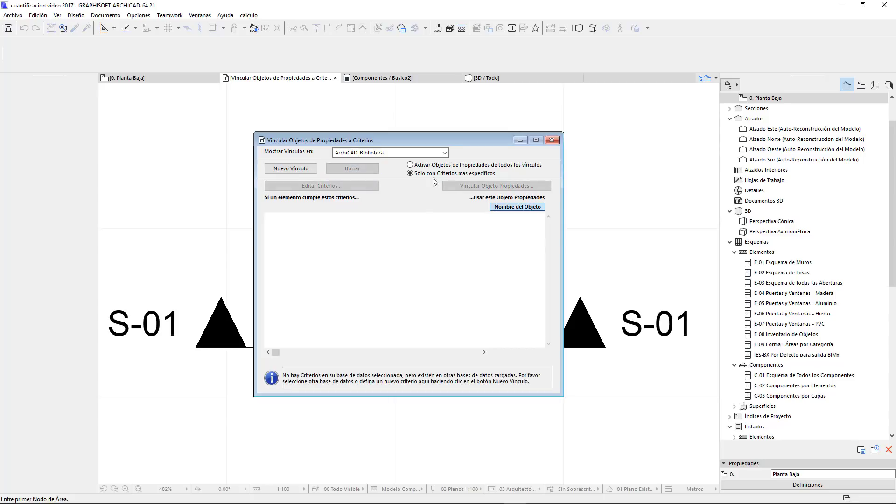
click(552, 140)
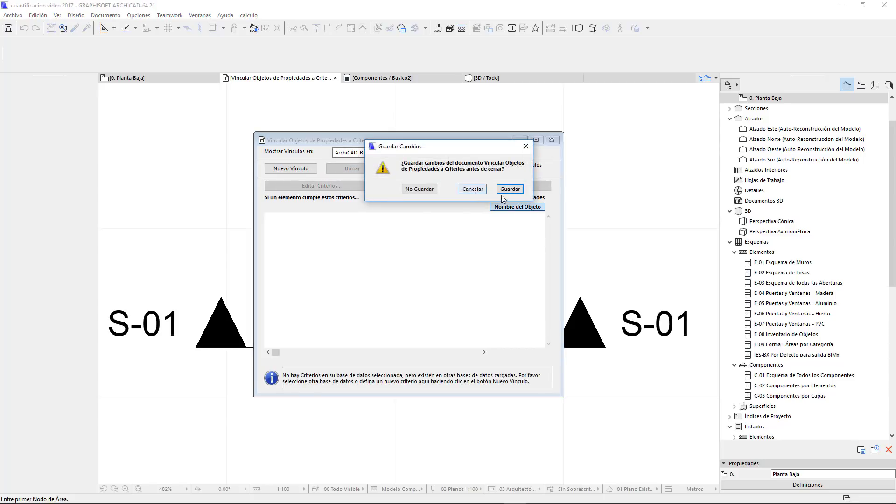
click(502, 187)
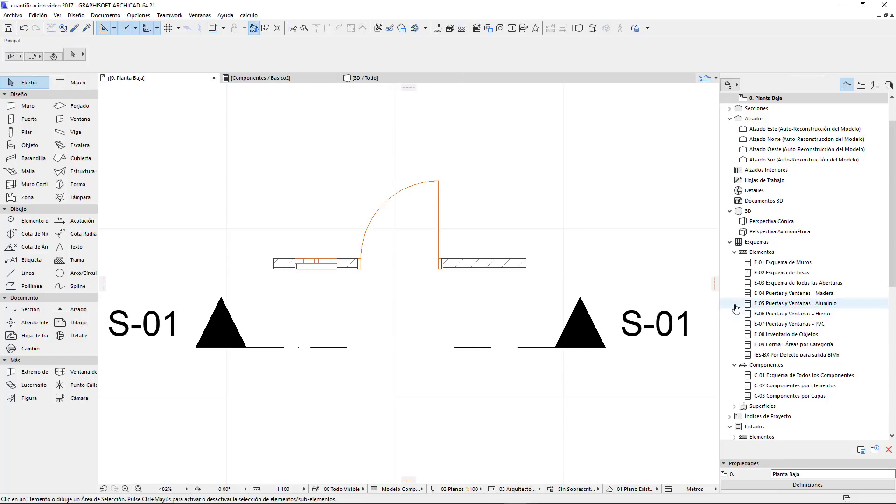
Reopen the Basico2 component list from the Navigator and scroll right to its Parte(s) column
scroll(771, 340, down, 4)
scroll(779, 345, down, 3)
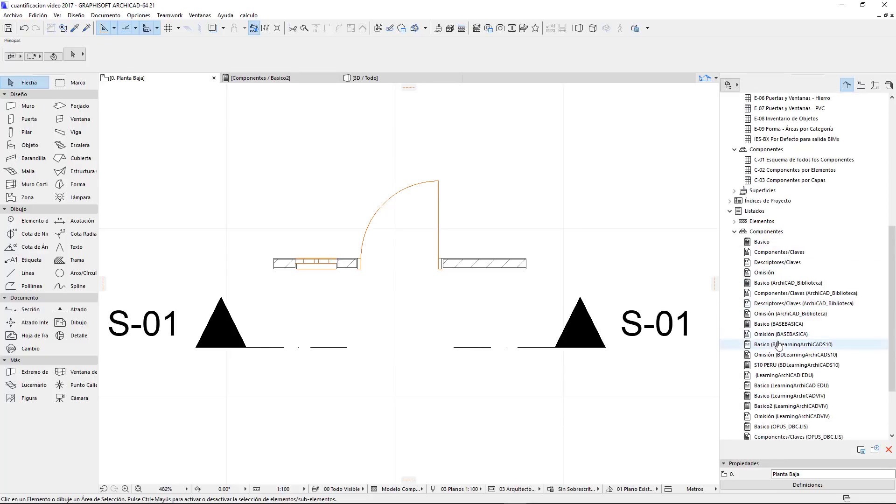
scroll(778, 346, down, 2)
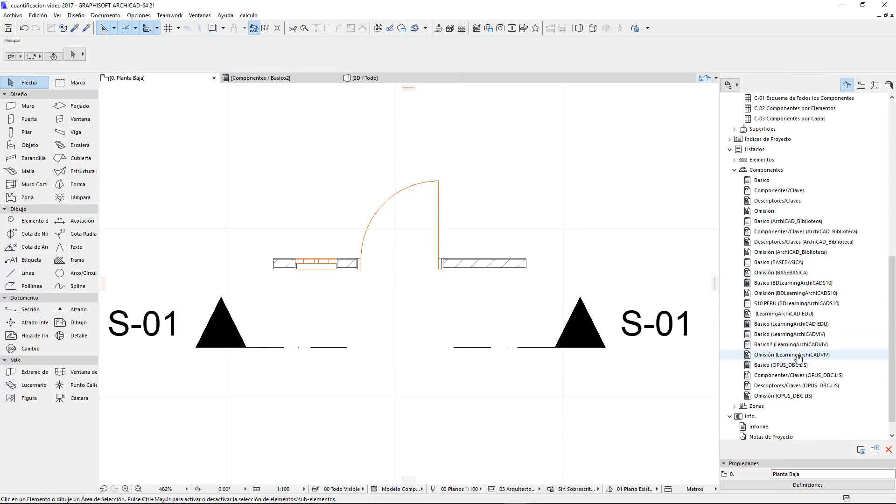
click(799, 346)
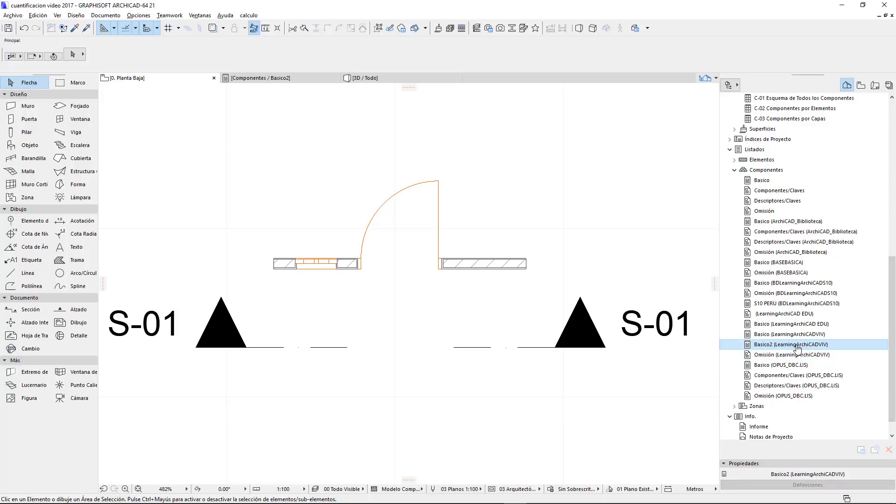
double_click(798, 346)
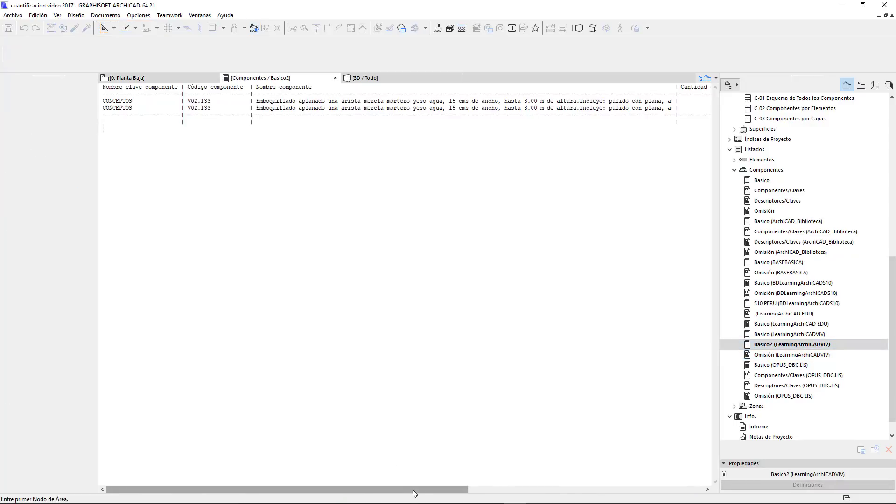
drag(415, 490, 650, 491)
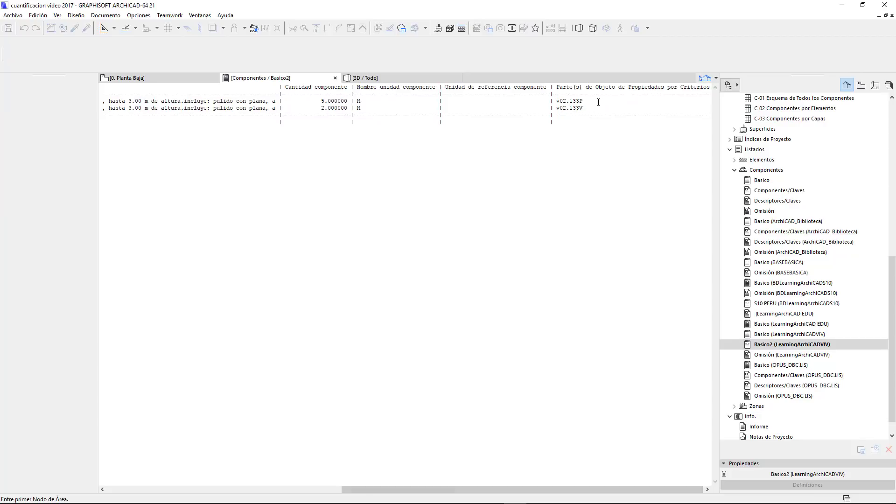
Review the two remaining lines, linked to v02.133P and v02.133V, and their quantities
triple_click(599, 102)
drag(592, 100, 540, 101)
click(592, 109)
drag(597, 108, 436, 108)
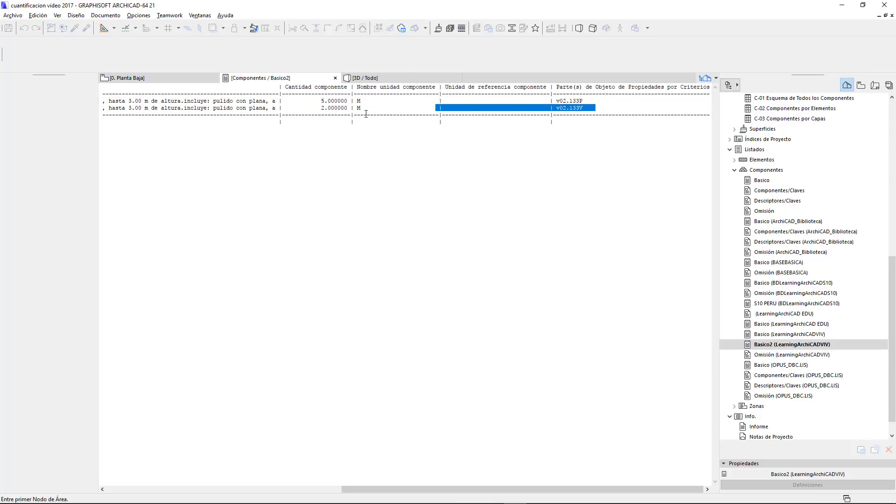
click(591, 108)
drag(589, 100, 323, 100)
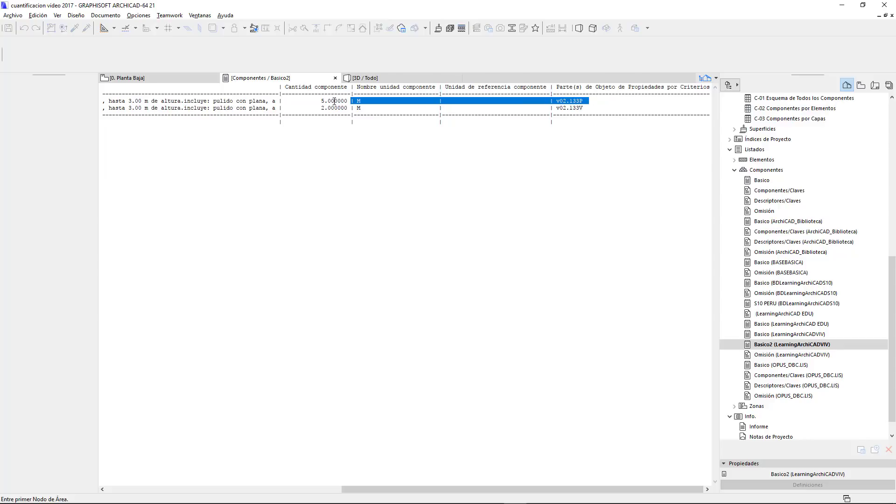
mouse_move(591, 108)
mouse_down()
mouse_move(469, 113)
mouse_move(316, 101)
mouse_up()
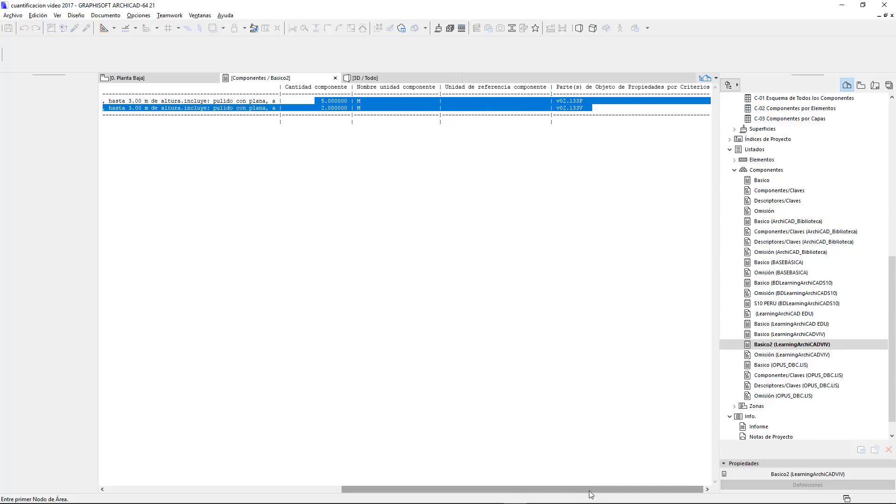
drag(589, 489, 340, 475)
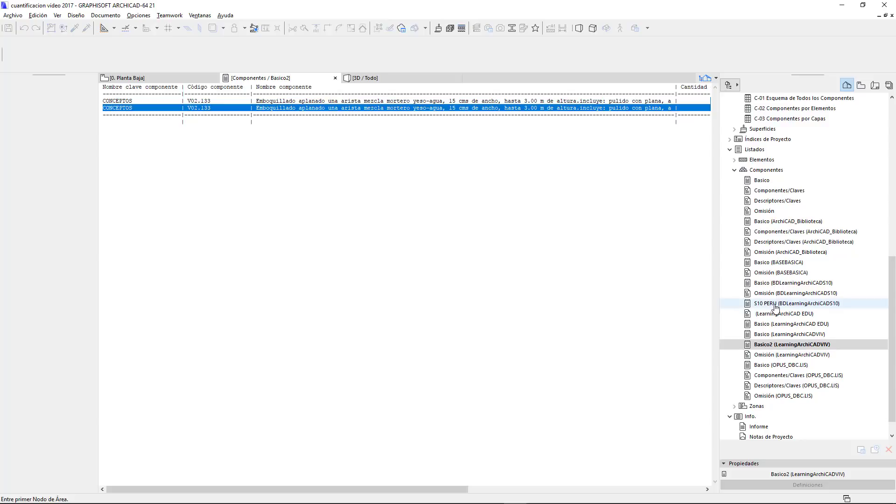
scroll(776, 308, down, 1)
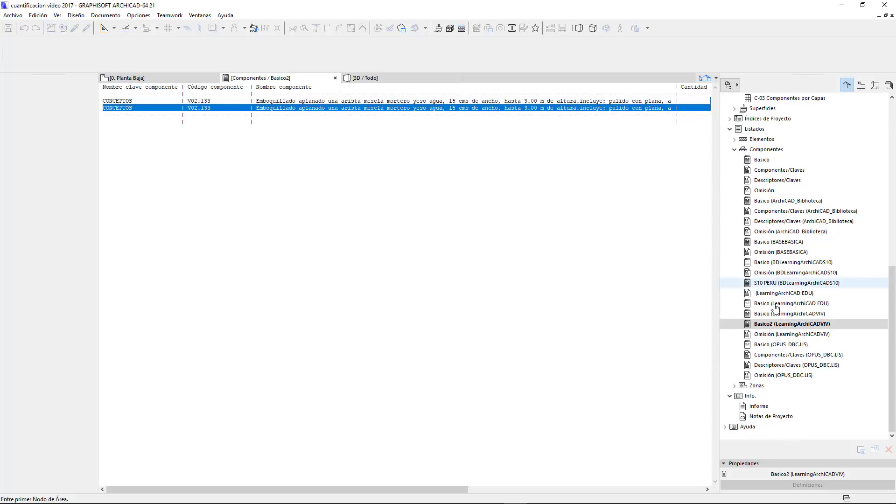
scroll(776, 308, up, 1)
scroll(776, 308, up, 2)
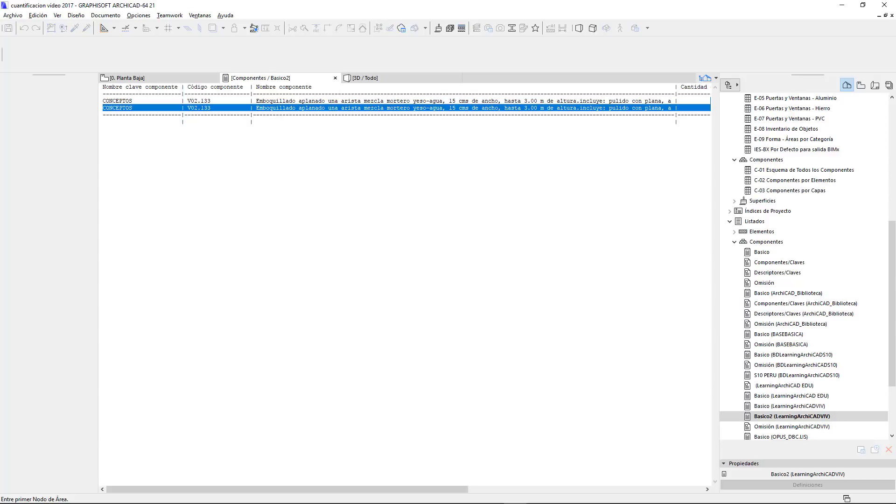